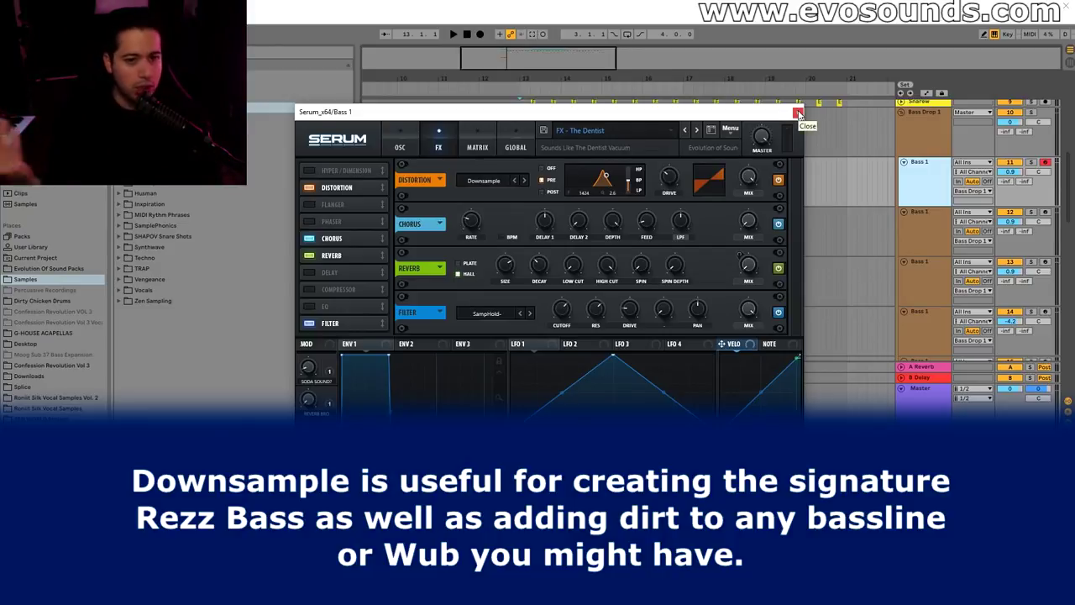
# Close the open Serum window, arm the second Bass 1 track (12) and open its Serum instrument.
pyautogui.click(798, 113)
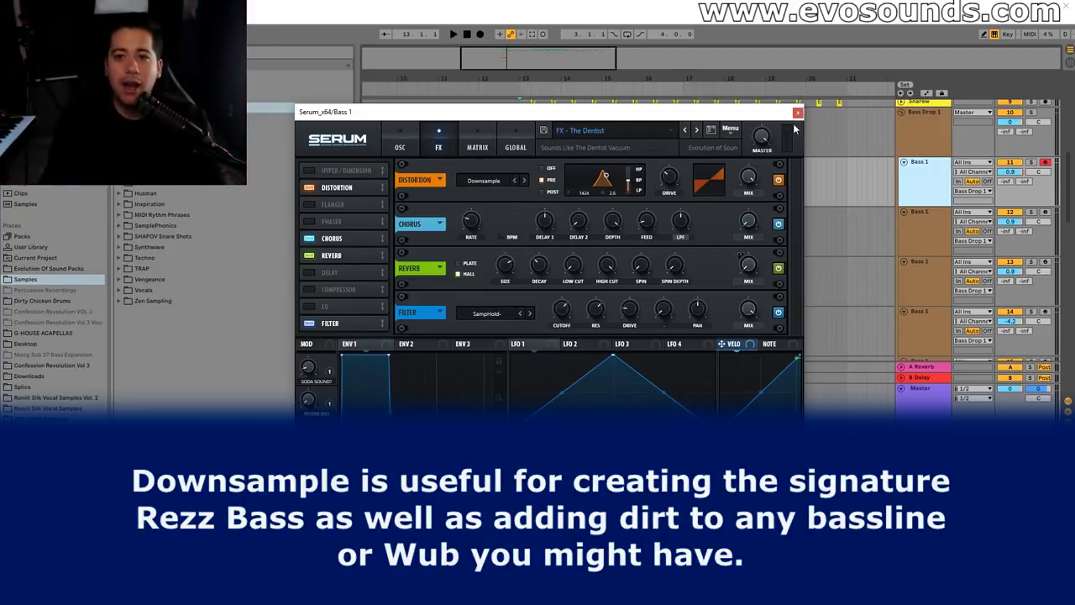
pyautogui.doubleClick(927, 216)
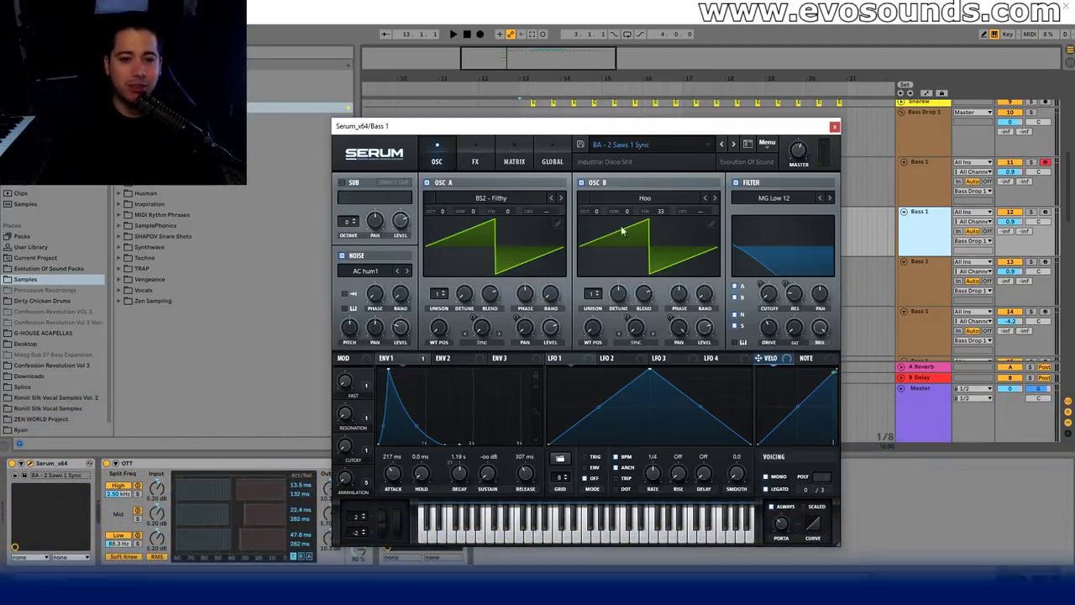
pyautogui.click(927, 216)
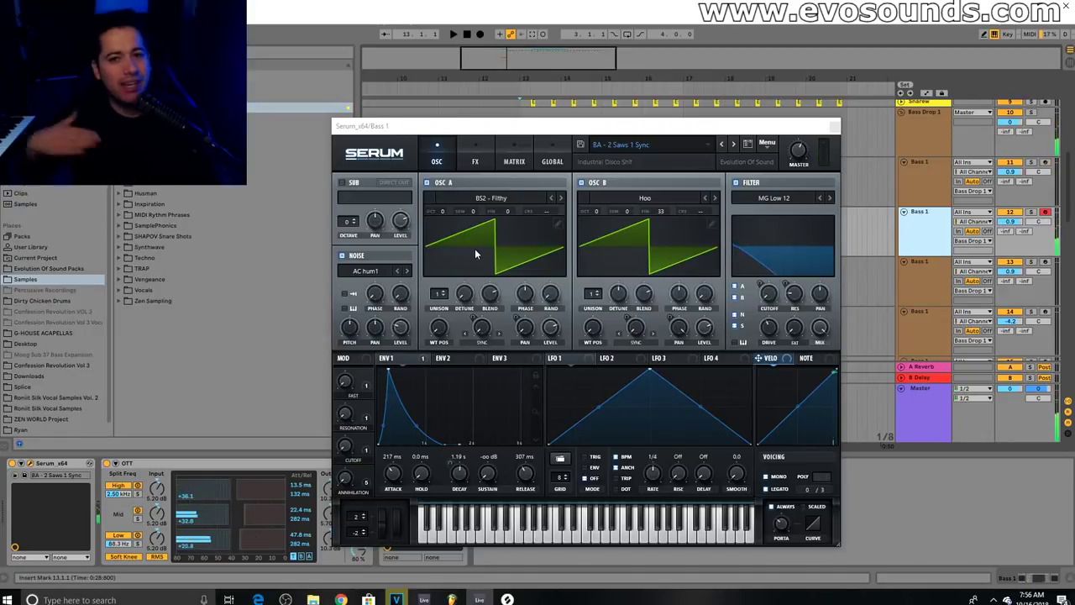
# Set the Env 1 attack of the BA - 2 Saws 1 Sync patch to 307 ms.
pyautogui.click(392, 475)
pyautogui.moveTo(391, 475); pyautogui.dragTo(400, 459)
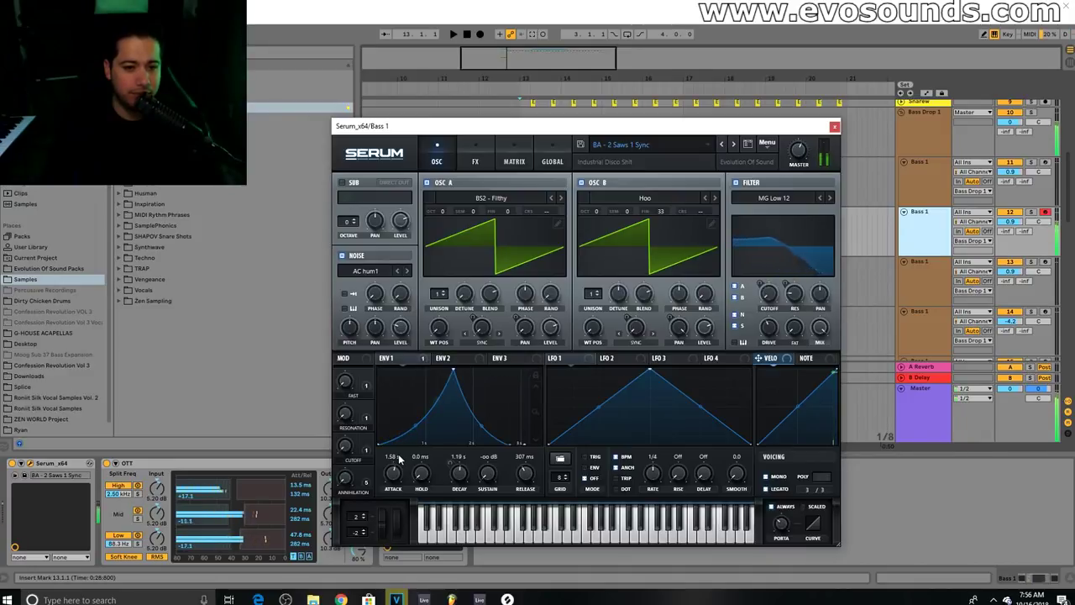
pyautogui.moveTo(399, 458); pyautogui.dragTo(387, 471)
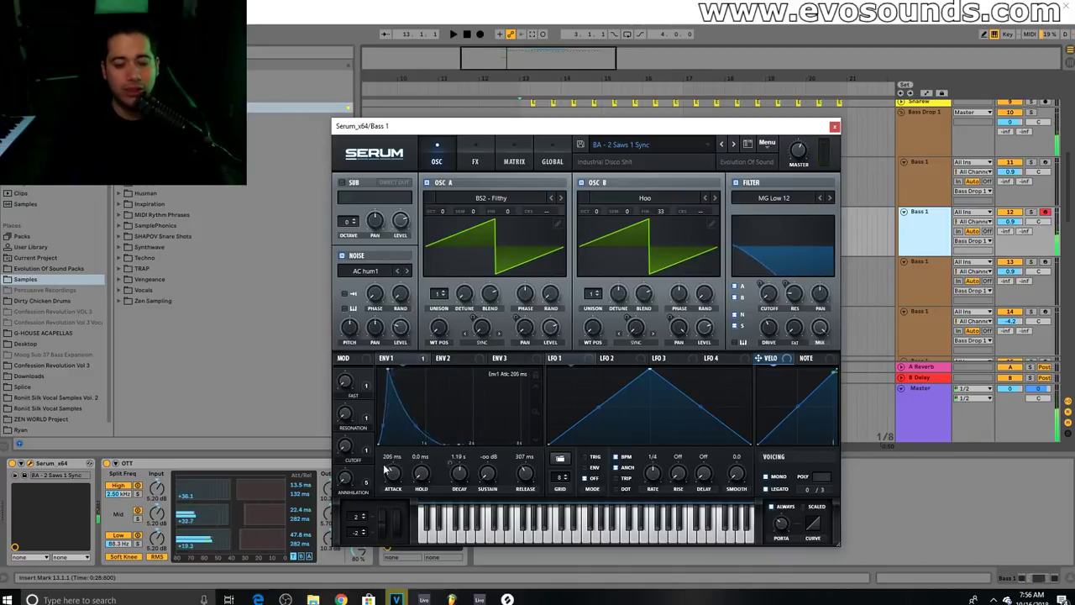
pyautogui.moveTo(383, 470); pyautogui.dragTo(386, 467)
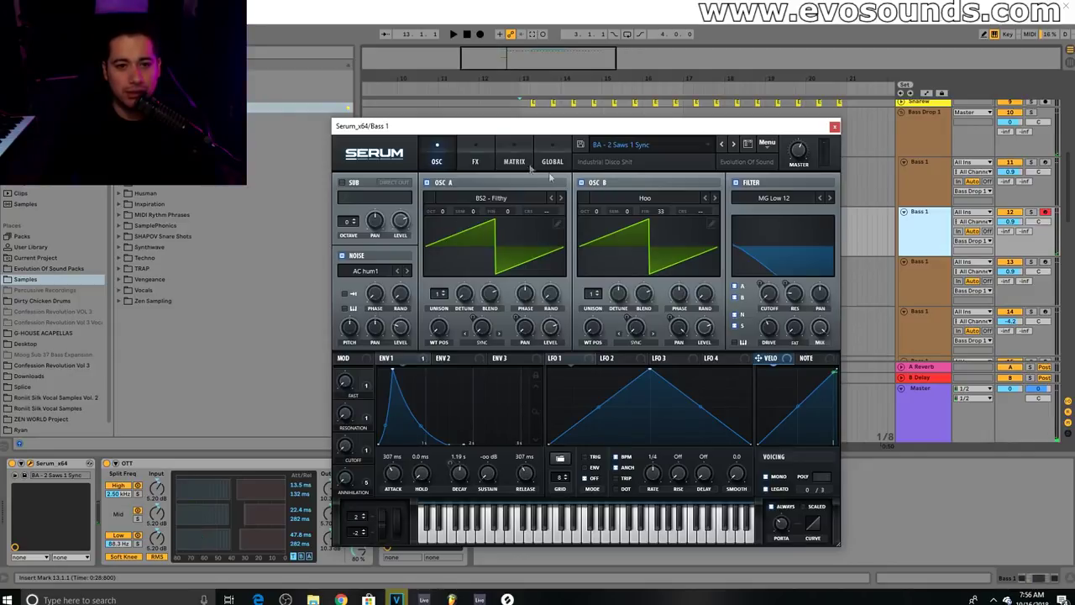
# Review the patch's effects chain and close its Serum window.
pyautogui.click(476, 157)
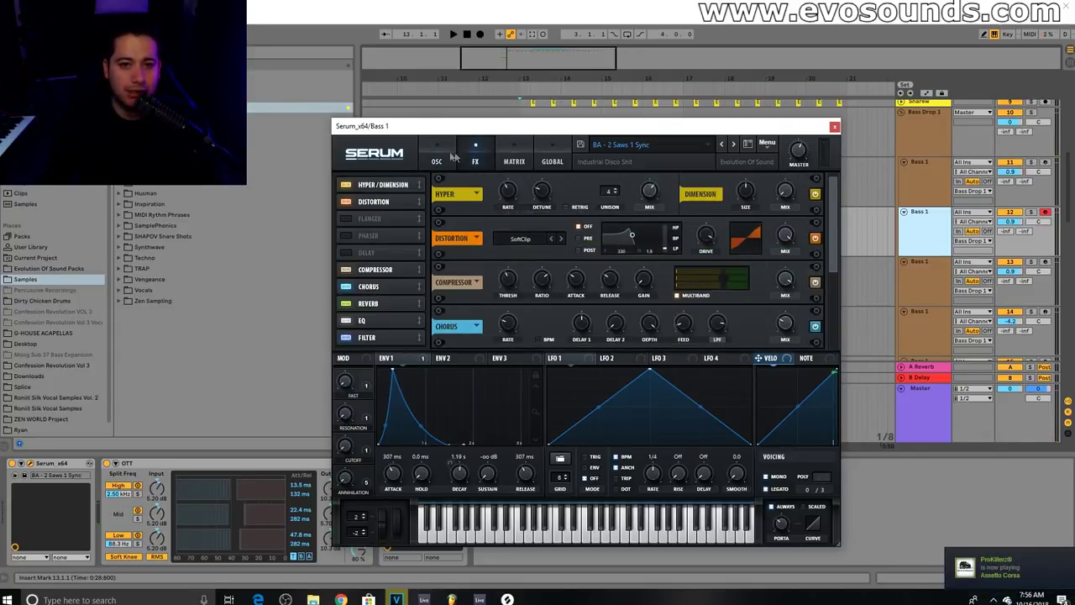
pyautogui.click(456, 157)
pyautogui.click(834, 126)
# Arm the third Bass 1 track (13) and open its Serum instrument with the BA - Danger Zone patch.
pyautogui.click(1017, 266)
pyautogui.click(1046, 263)
pyautogui.click(31, 465)
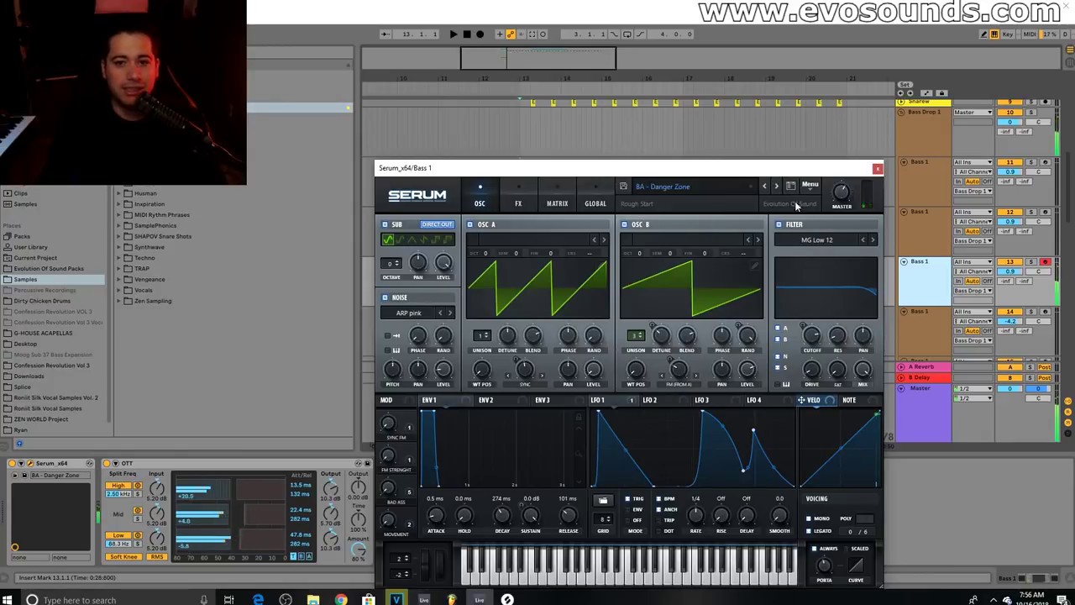
# Close the Danger Zone patch and open the LD - Knife patch in Serum on armed Bass 1 track 14.
pyautogui.click(877, 170)
pyautogui.scroll(-2, 890, 281)
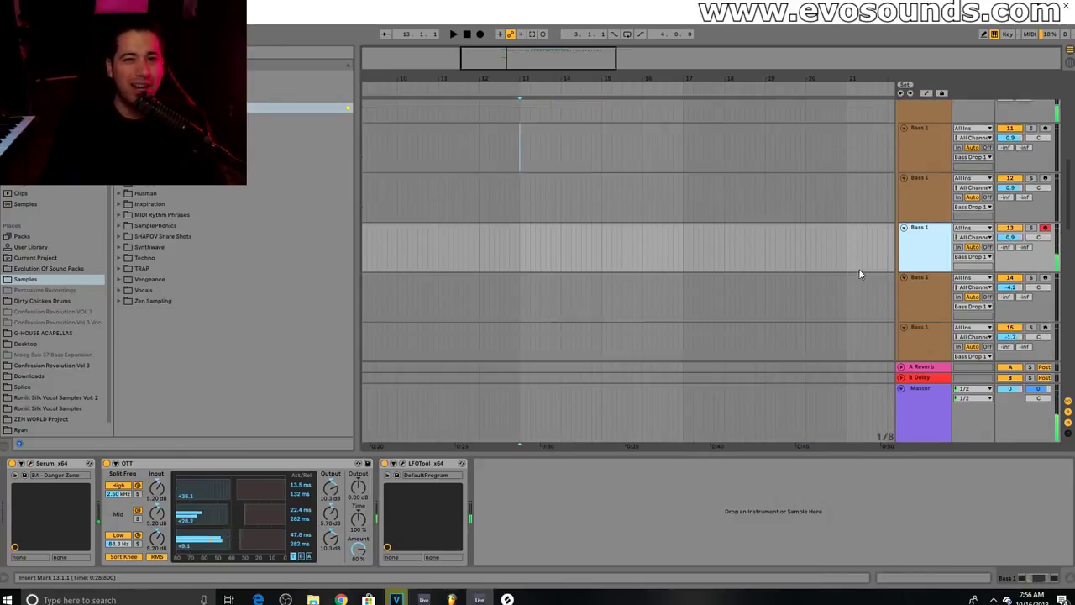
pyautogui.click(931, 269)
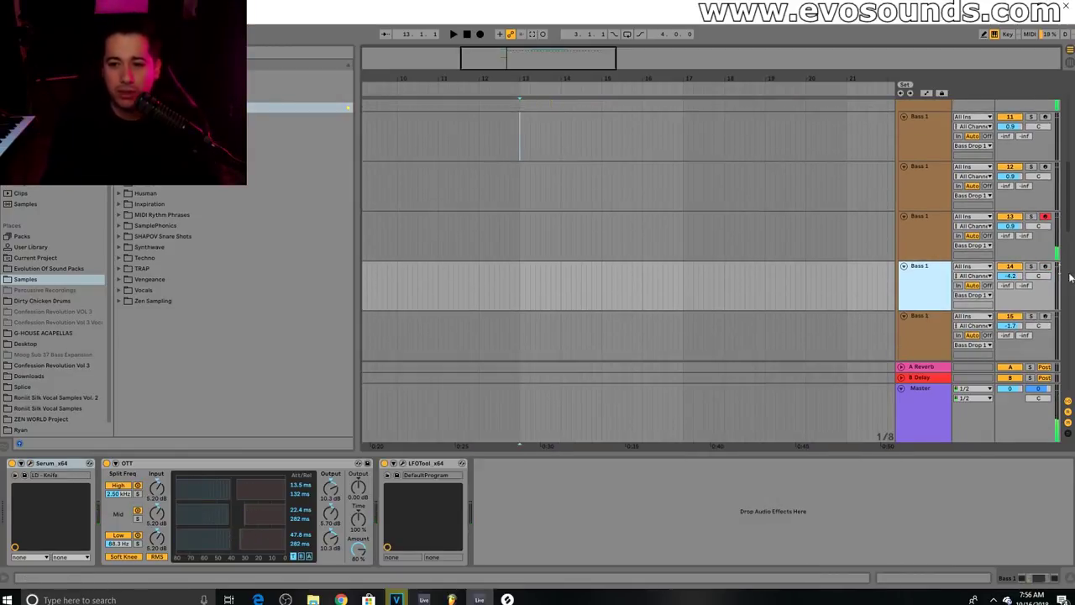
pyautogui.click(29, 465)
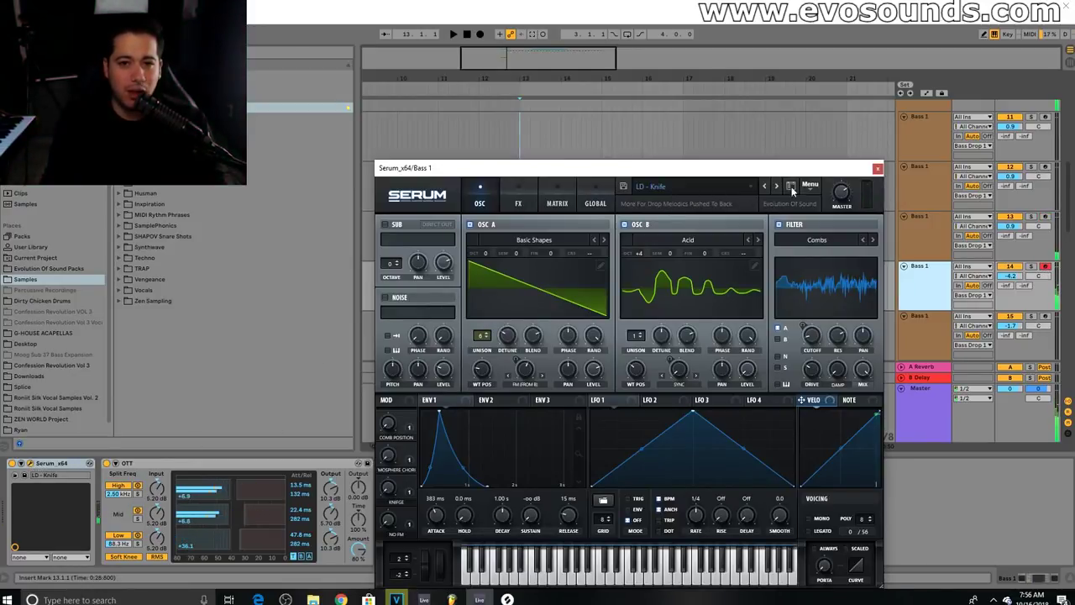
# Close the Knife patch and open the BA - Hold My Drink patch in Serum on armed Bass 1 track 15.
pyautogui.click(877, 170)
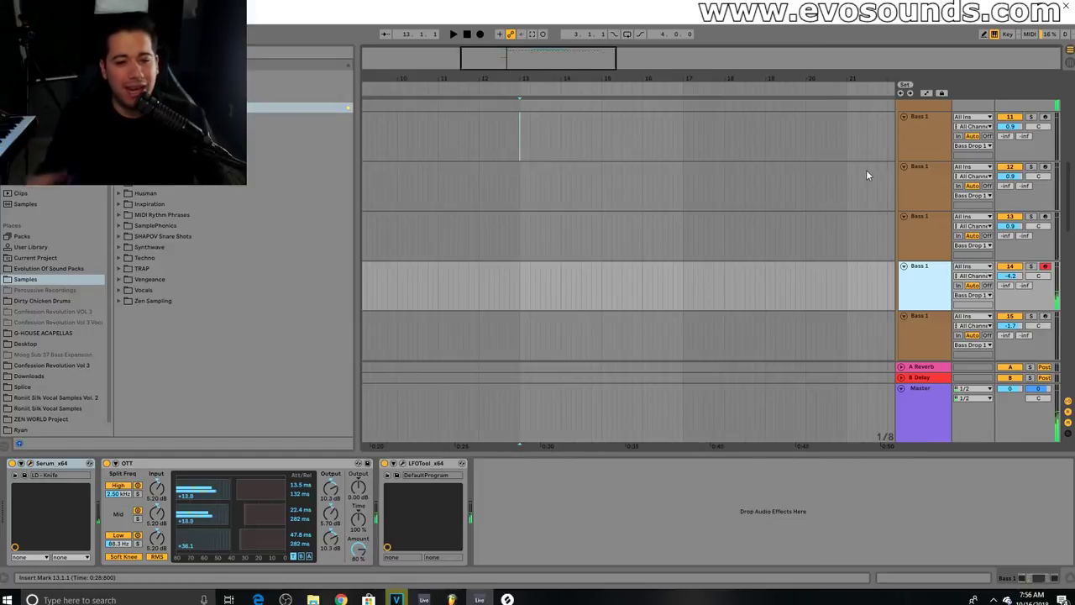
pyautogui.click(924, 325)
pyautogui.scroll(-2, 675, 292)
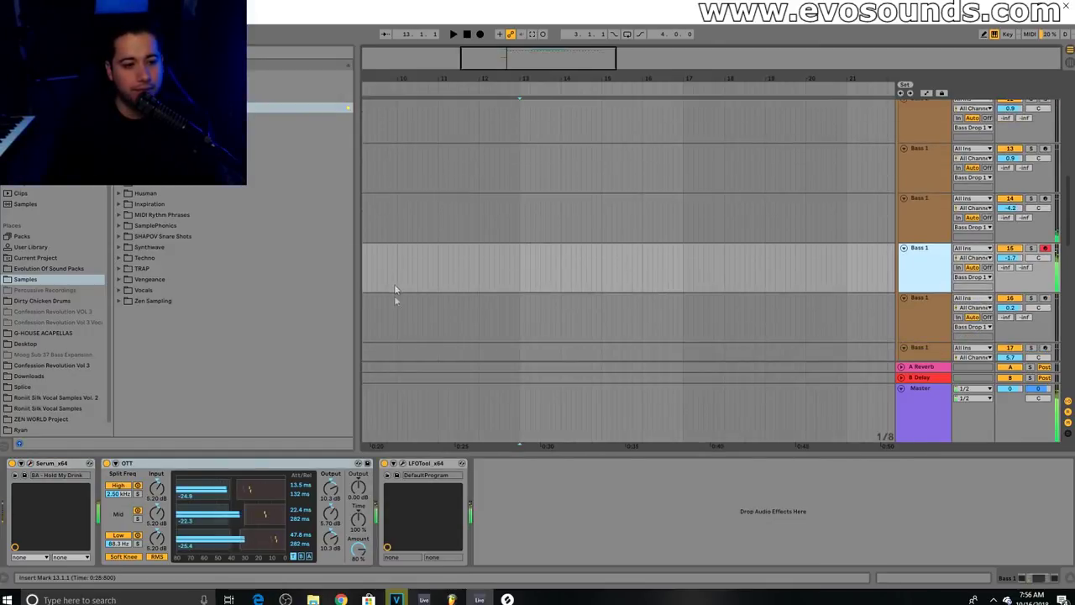
pyautogui.click(34, 464)
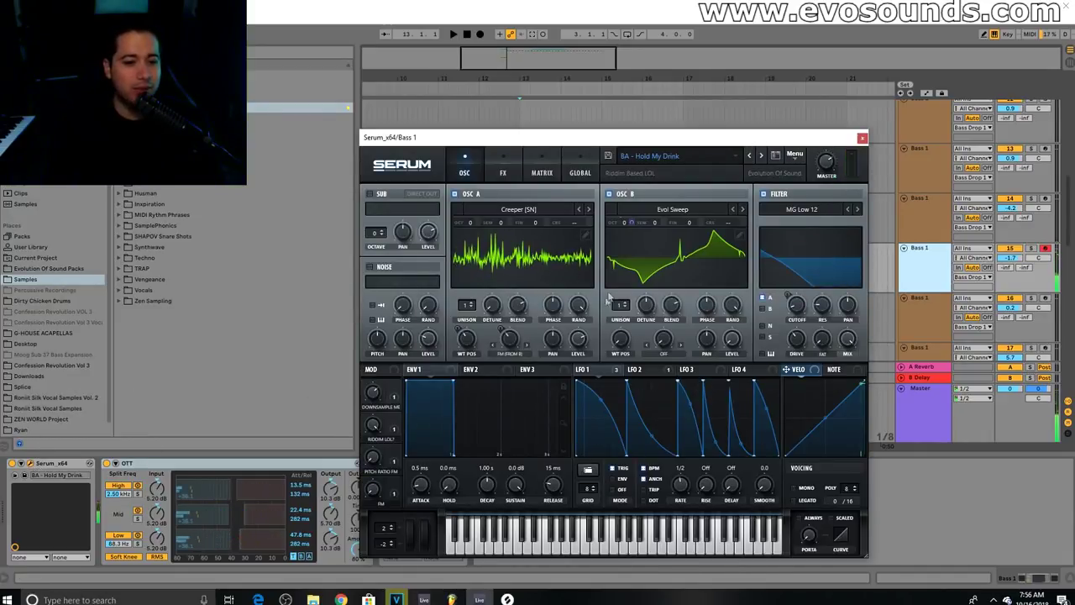
# Close the Hold My Drink patch, arm Bass 1 track 16 and display its BA - Monkeys patch in Serum.
pyautogui.click(861, 140)
pyautogui.click(933, 316)
pyautogui.click(1045, 298)
pyautogui.click(926, 316)
pyautogui.scroll(-2, 531, 373)
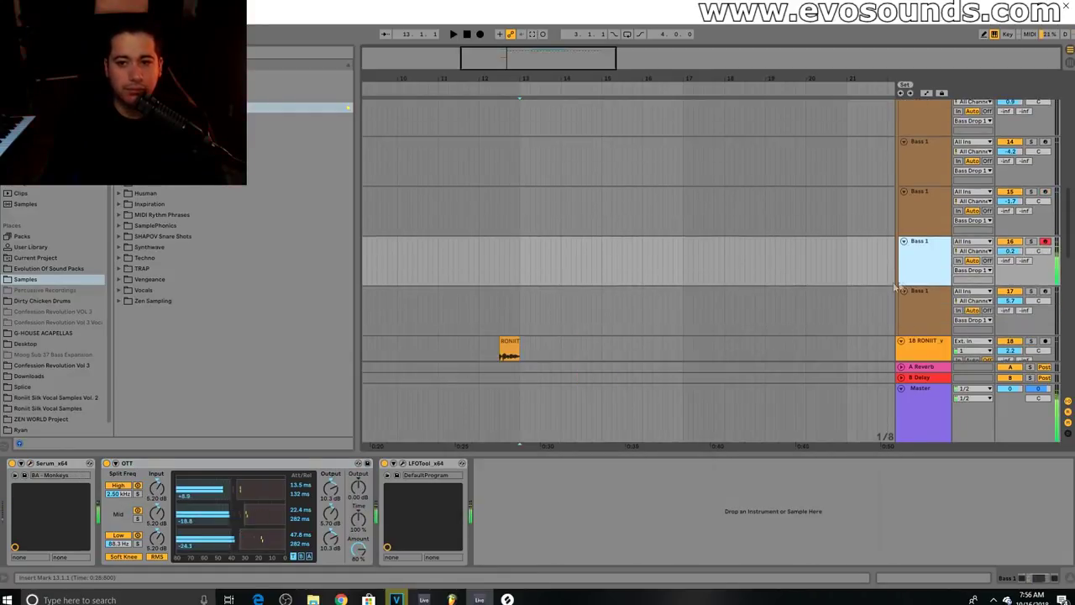
pyautogui.hotkey('ctrl', 'alt', 'p')
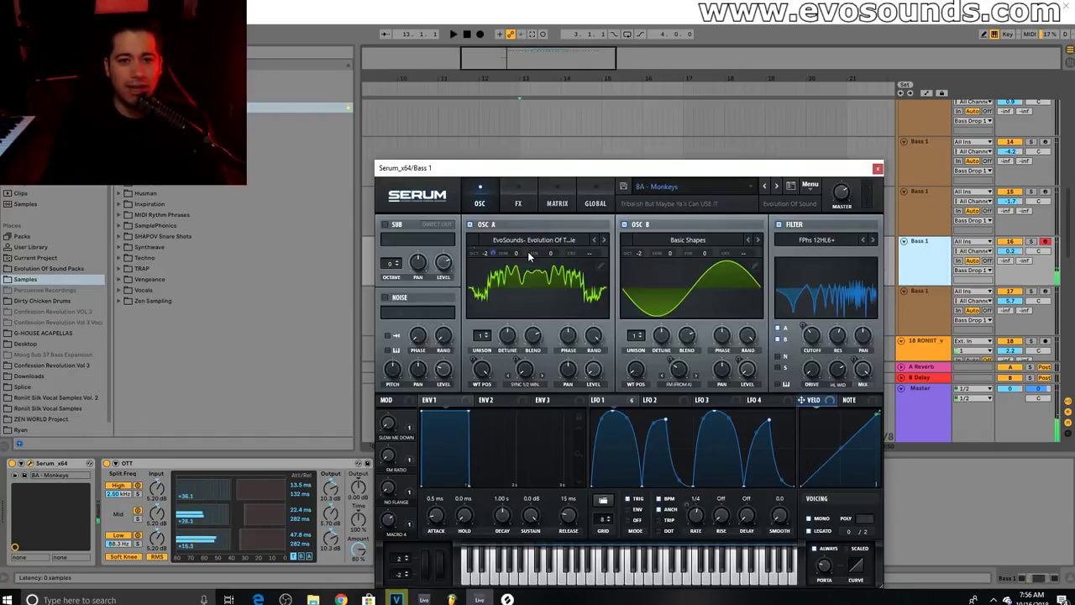
pyautogui.moveTo(651, 172); pyautogui.dragTo(620, 108)
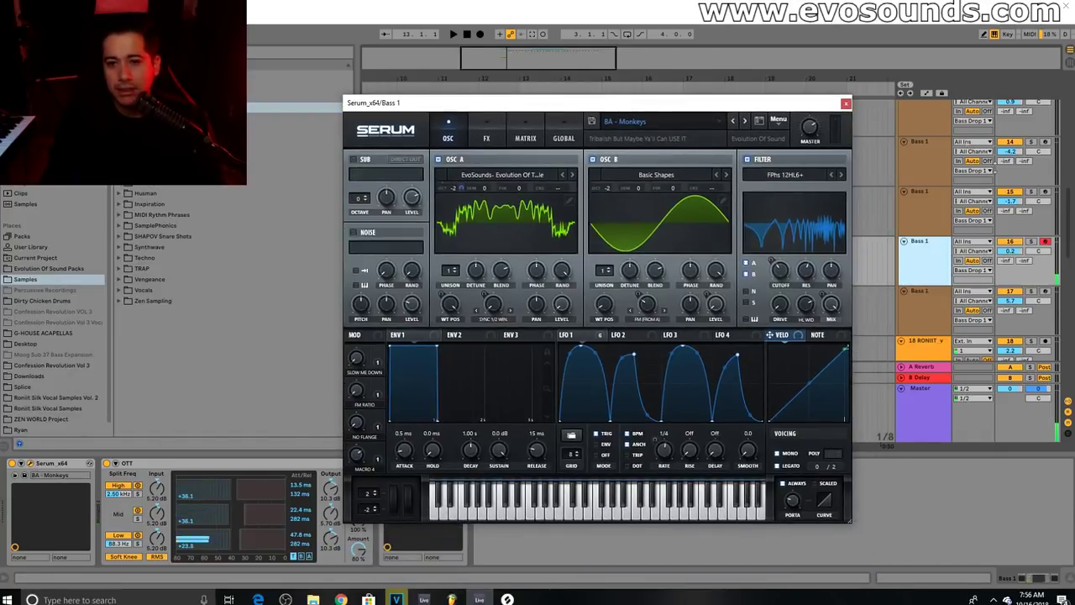
# Close the Monkeys patch, arm Bass 1 track 17 and open its BA - Radiation patch in Serum.
pyautogui.click(846, 103)
pyautogui.click(933, 300)
pyautogui.click(1045, 291)
pyautogui.click(31, 463)
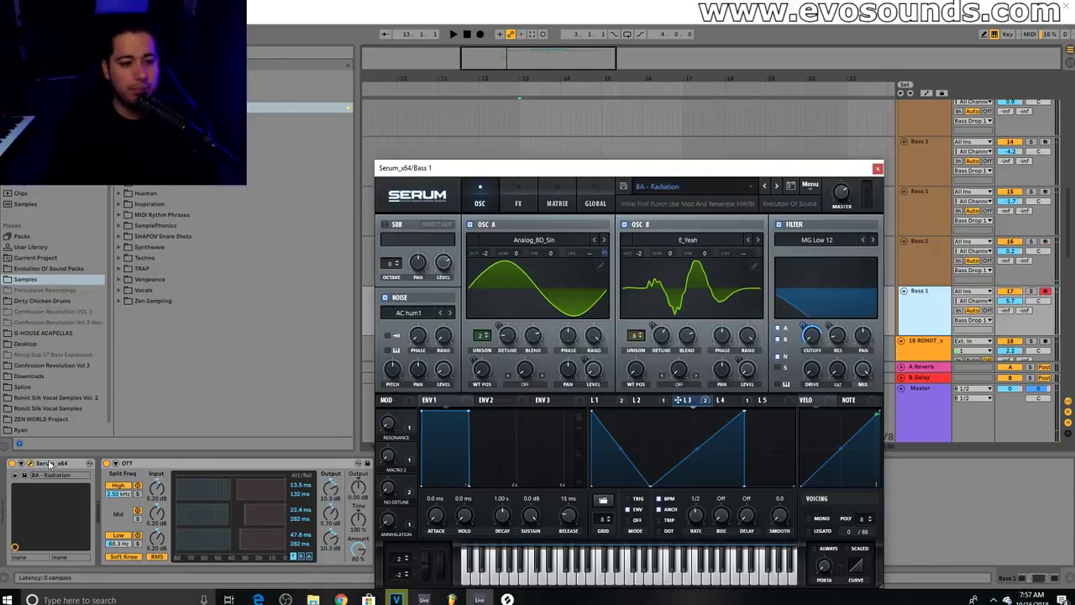
# Audition the Radiation patch in different octaves and inspect its LFO 2 and LFO 1 shapes.
pyautogui.press('s')
pyautogui.press('z')
pyautogui.press('s')
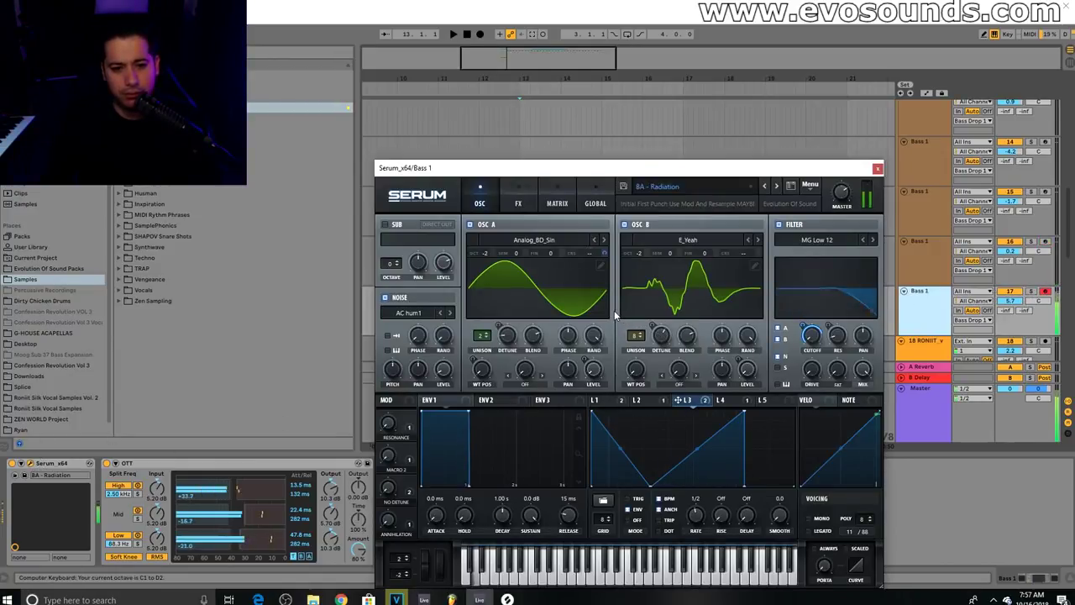
pyautogui.press('x')
pyautogui.press('s')
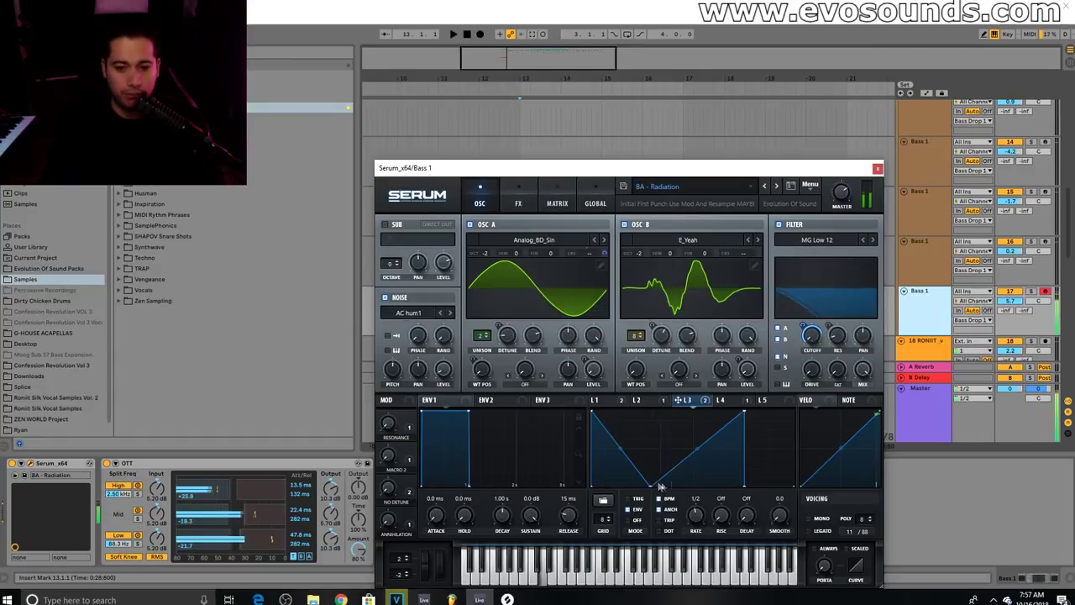
pyautogui.click(640, 400)
pyautogui.click(600, 401)
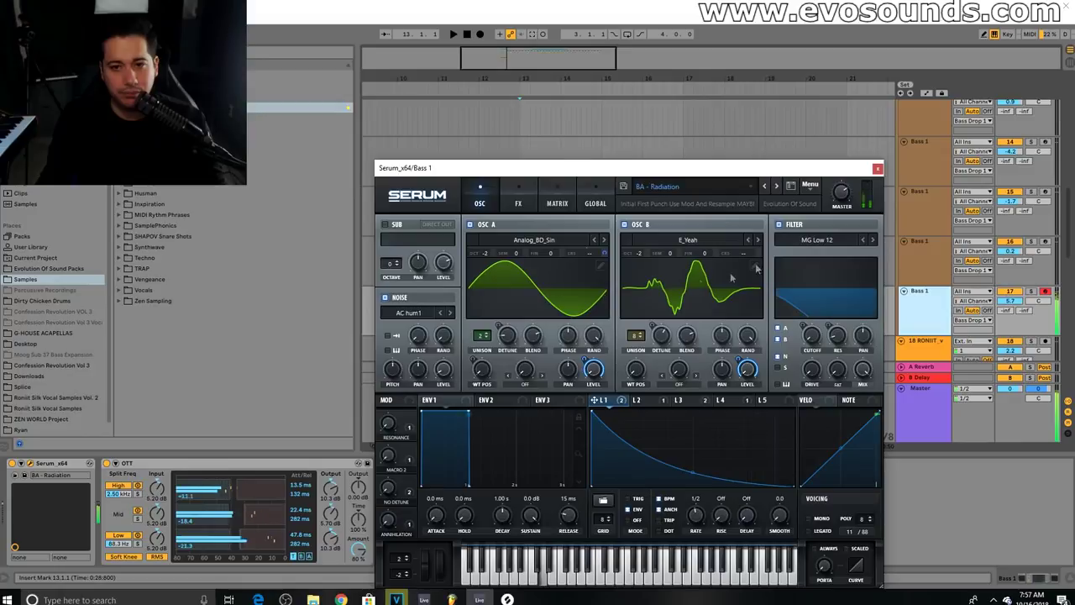
# Close the Serum window, play the arrangement from just before bar 13 and hide the device view.
pyautogui.click(877, 169)
pyautogui.scroll(-3, 608, 294)
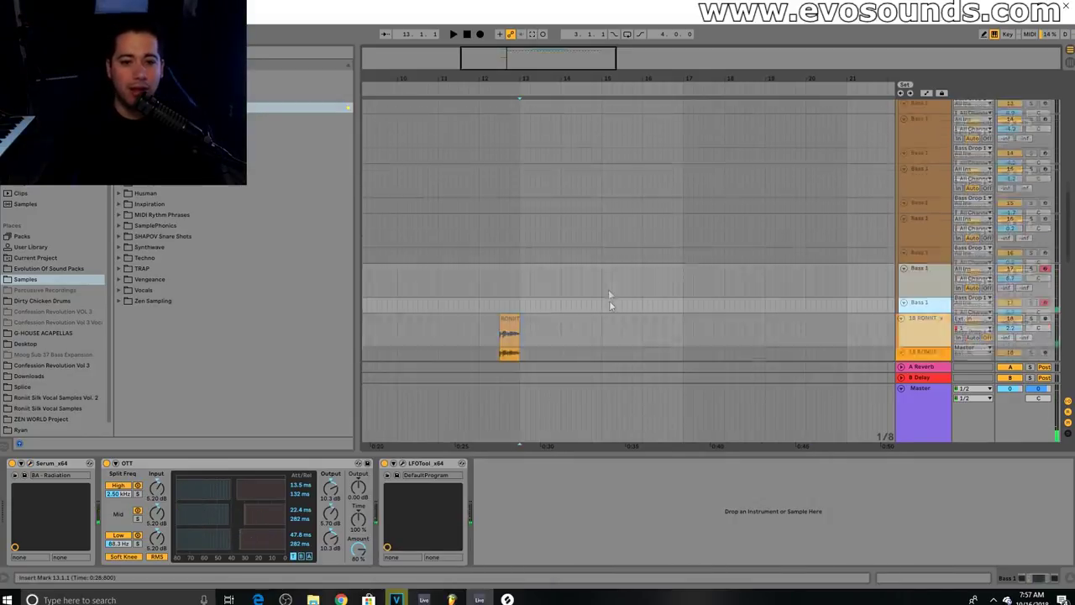
pyautogui.click(500, 266)
pyautogui.press('space')
pyautogui.hotkey('ctrl', 'alt', 'l')
pyautogui.scroll(15, 664, 403)
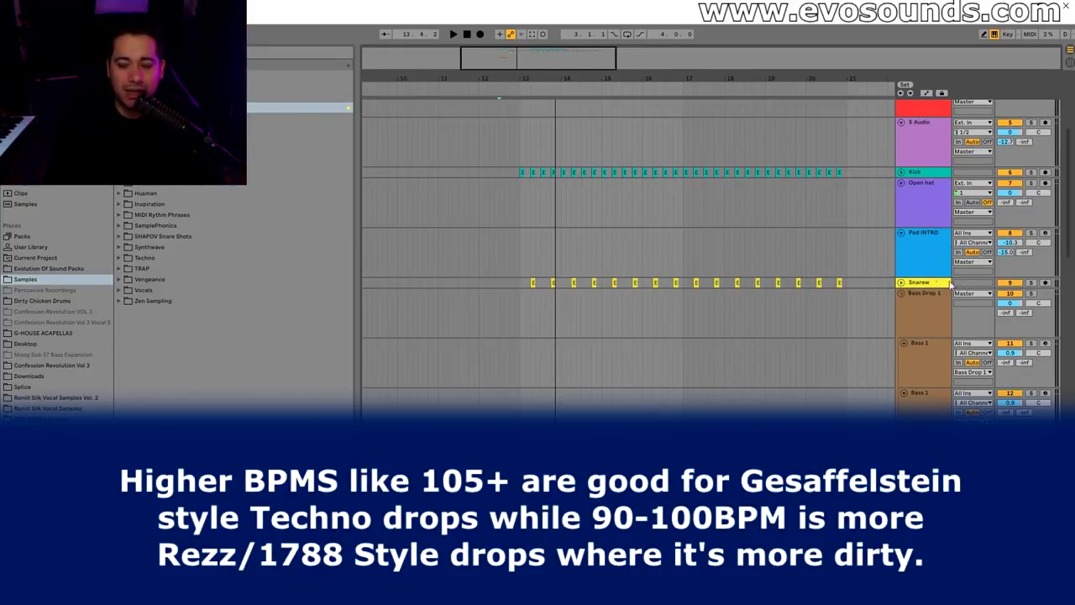
# Unfold the snare track and play the kick and snare pattern from bar 13.
pyautogui.click(902, 284)
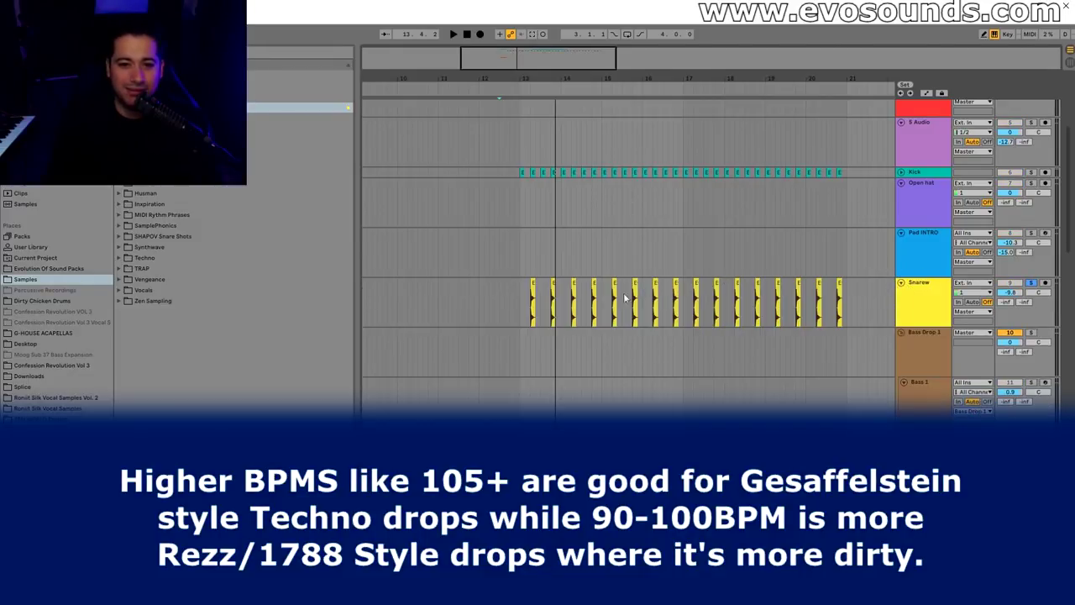
pyautogui.click(535, 302)
pyautogui.click(1031, 173)
pyautogui.click(1031, 173)
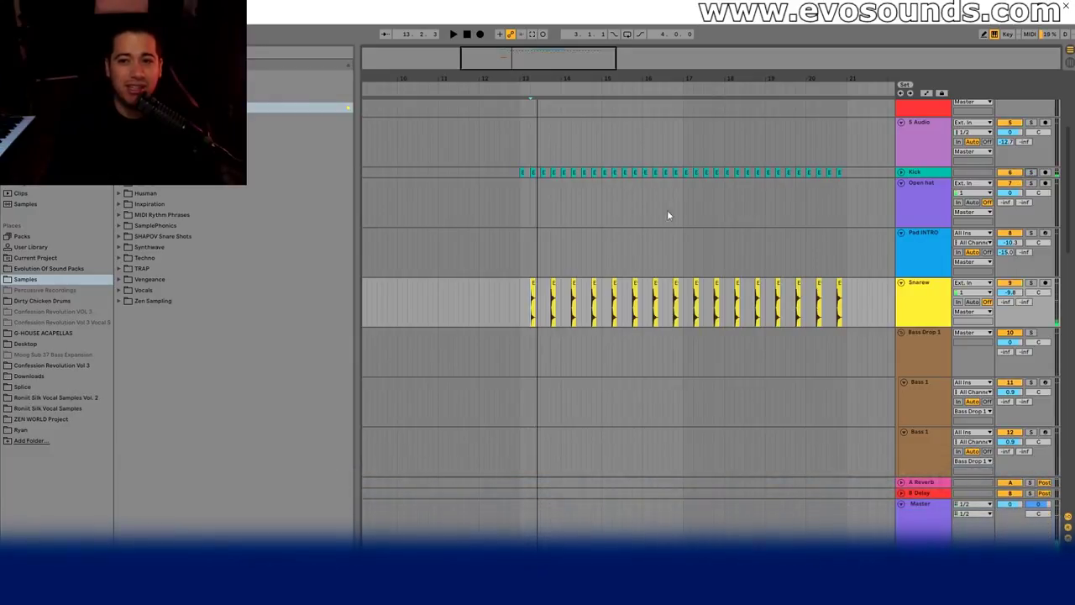
pyautogui.click(518, 181)
pyautogui.scroll(-1, 560, 260)
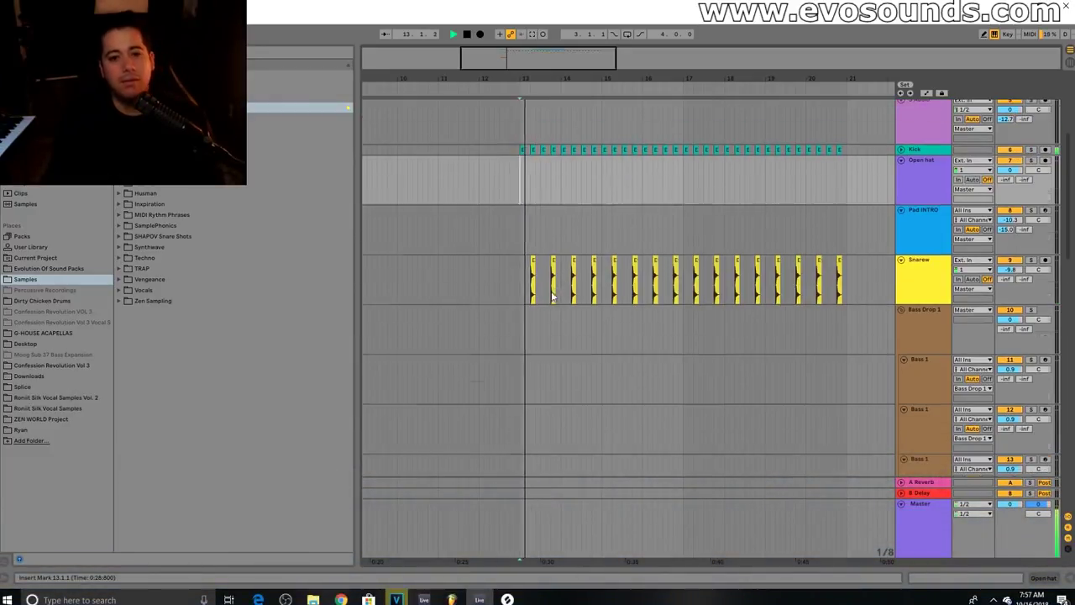
# Arm the first Bass 1 track (11) and insert an empty one-bar MIDI clip at bar 13.
pyautogui.scroll(-10, 555, 290)
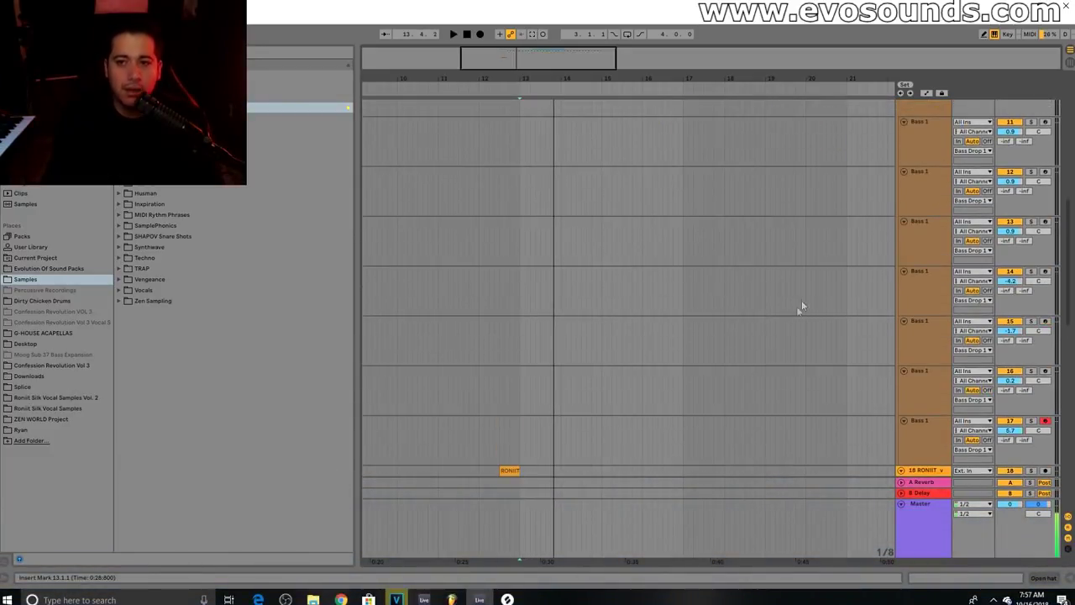
pyautogui.scroll(3, 801, 307)
pyautogui.click(924, 210)
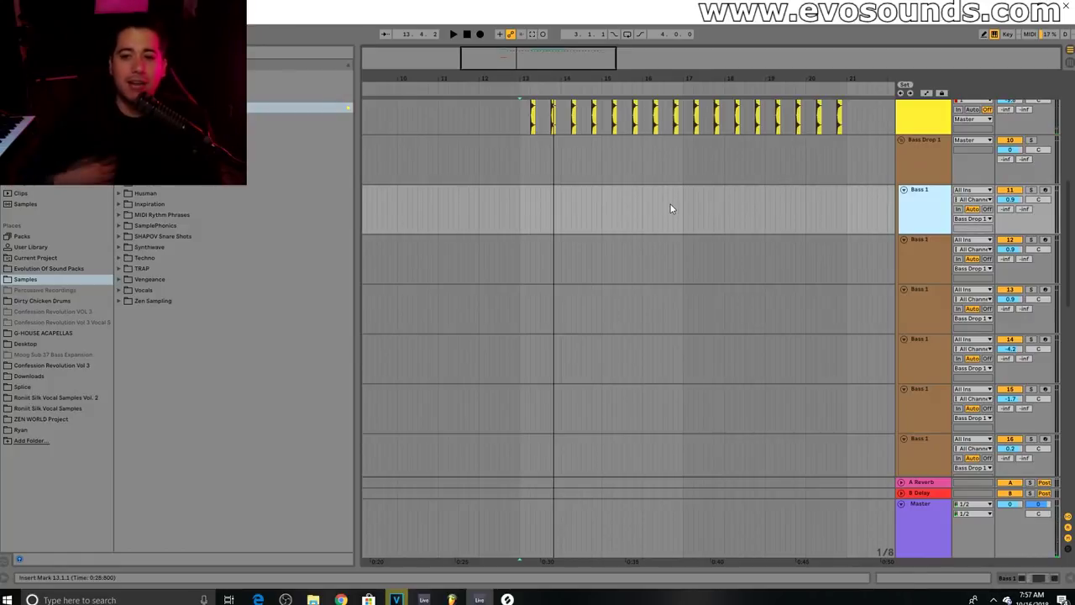
pyautogui.click(1046, 190)
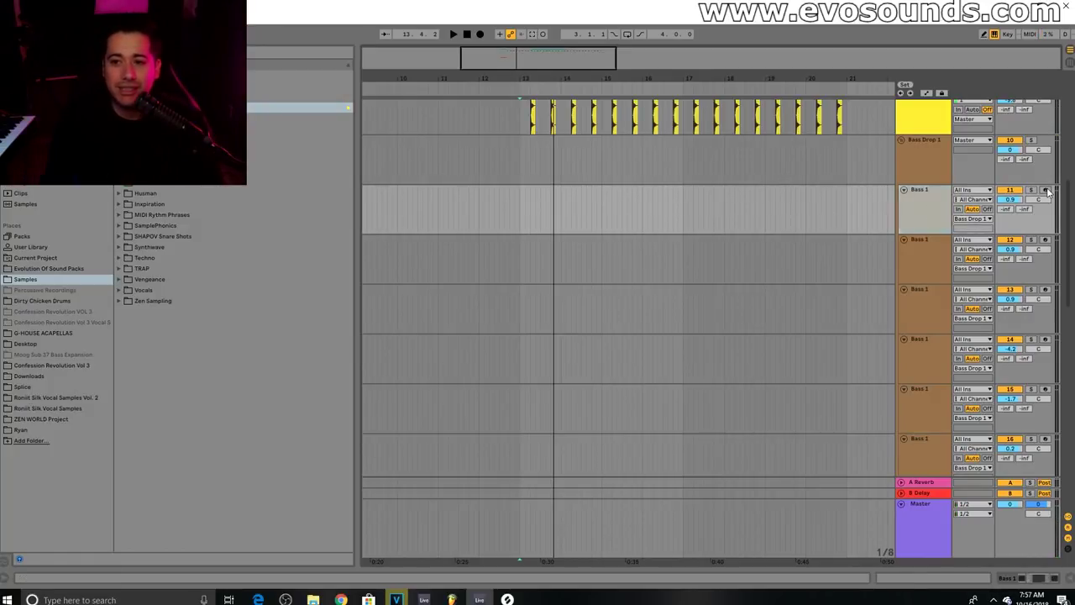
pyautogui.click(531, 212)
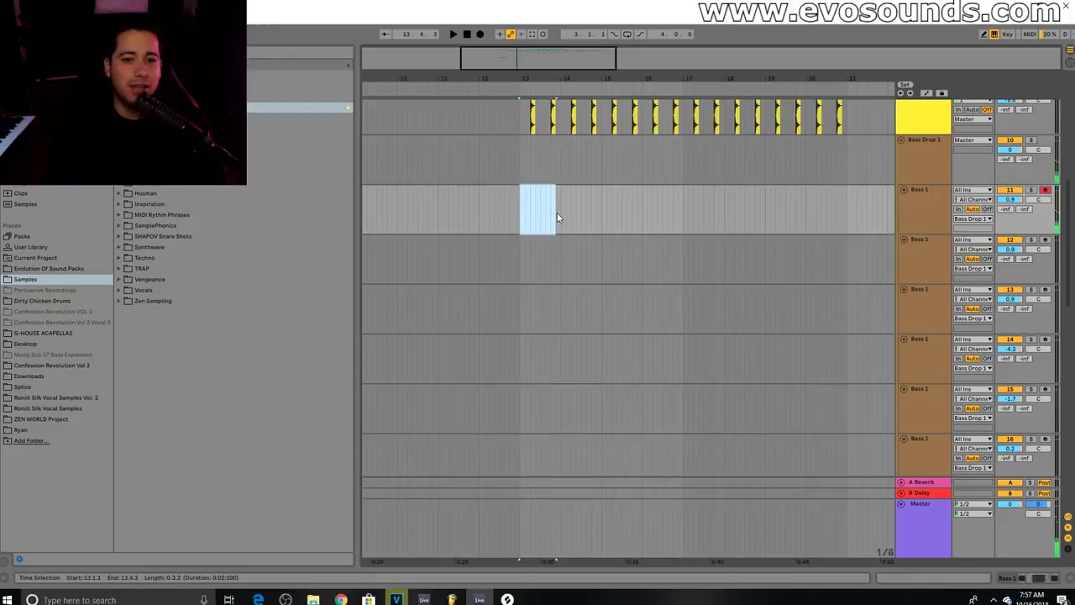
pyautogui.hotkey('ctrl', 'shift', 'm')
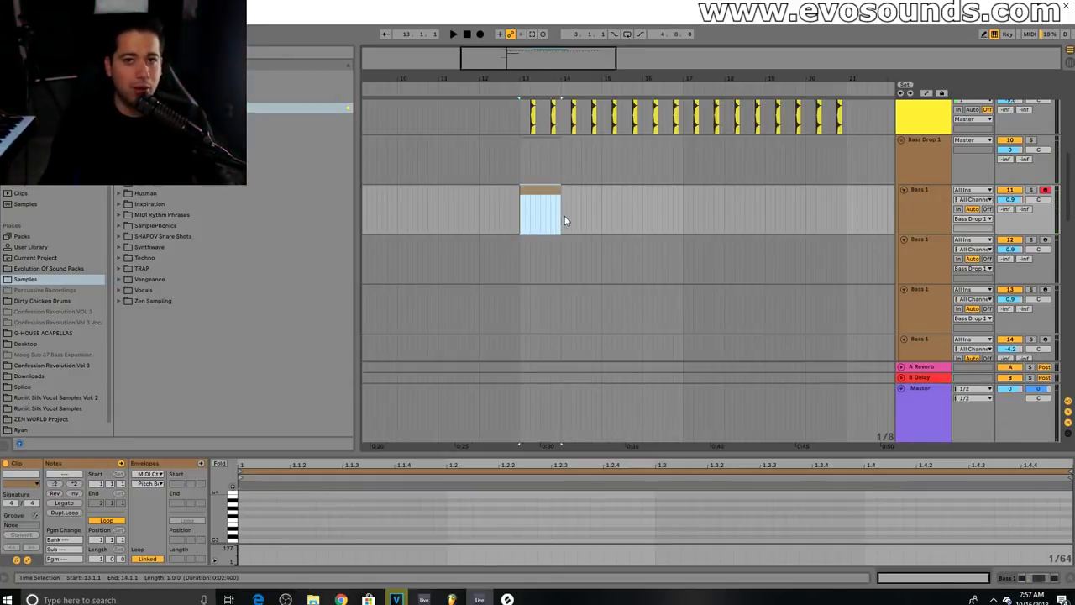
# Enlarge the note editor, add a one-beat D1 note at the clip's start and transpose it down an octave to D0 during playback.
pyautogui.moveTo(462, 452); pyautogui.dragTo(475, 269)
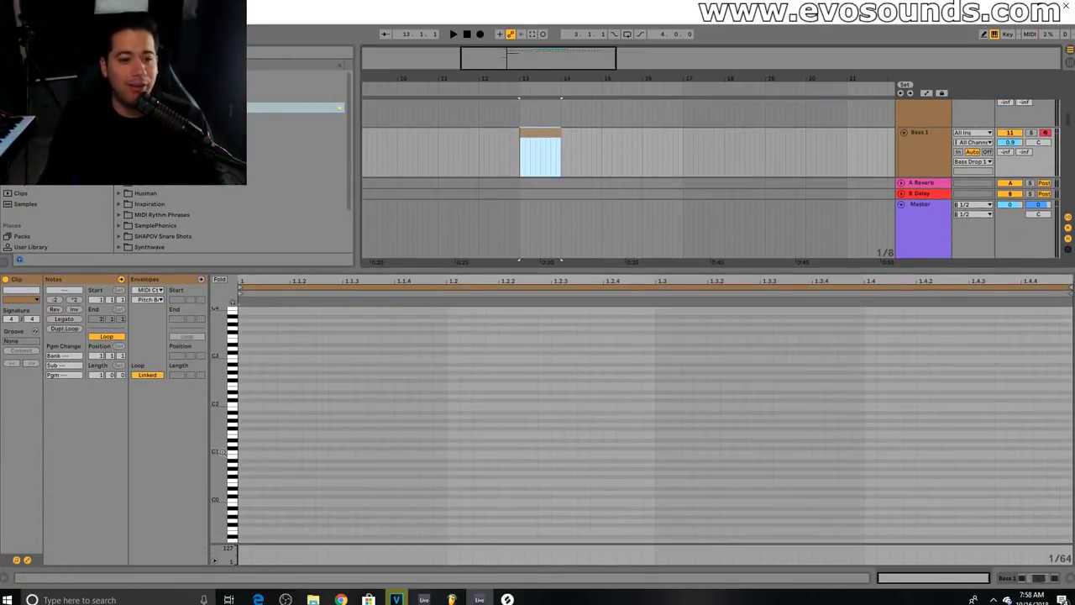
pyautogui.moveTo(223, 451); pyautogui.dragTo(221, 445)
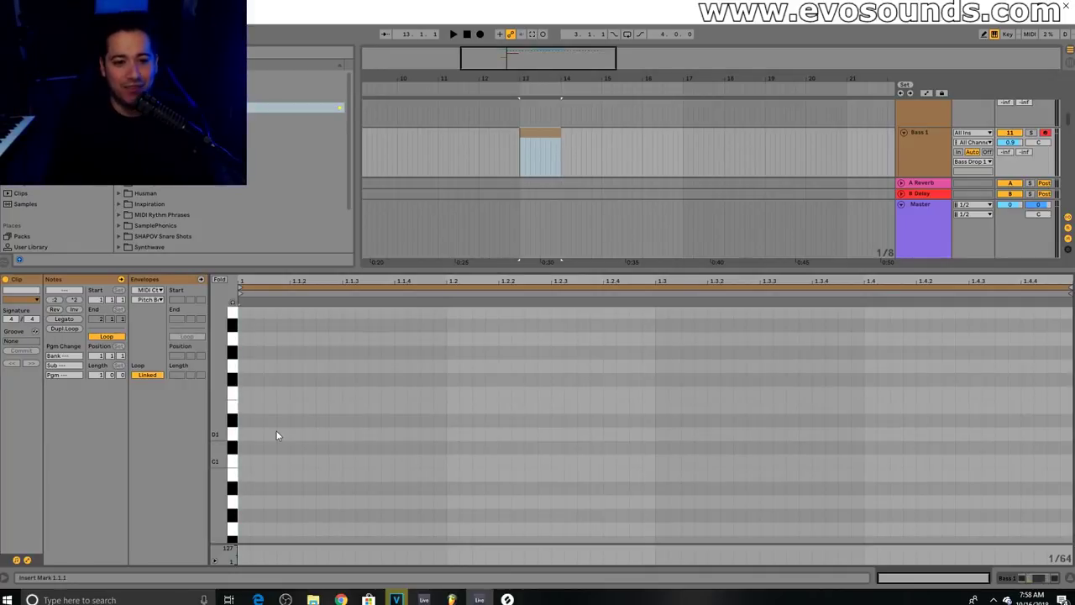
pyautogui.moveTo(247, 434)
pyautogui.mouseDown()
pyautogui.moveTo(1059, 435)
pyautogui.moveTo(446, 435)
pyautogui.mouseUp()
pyautogui.press('space')
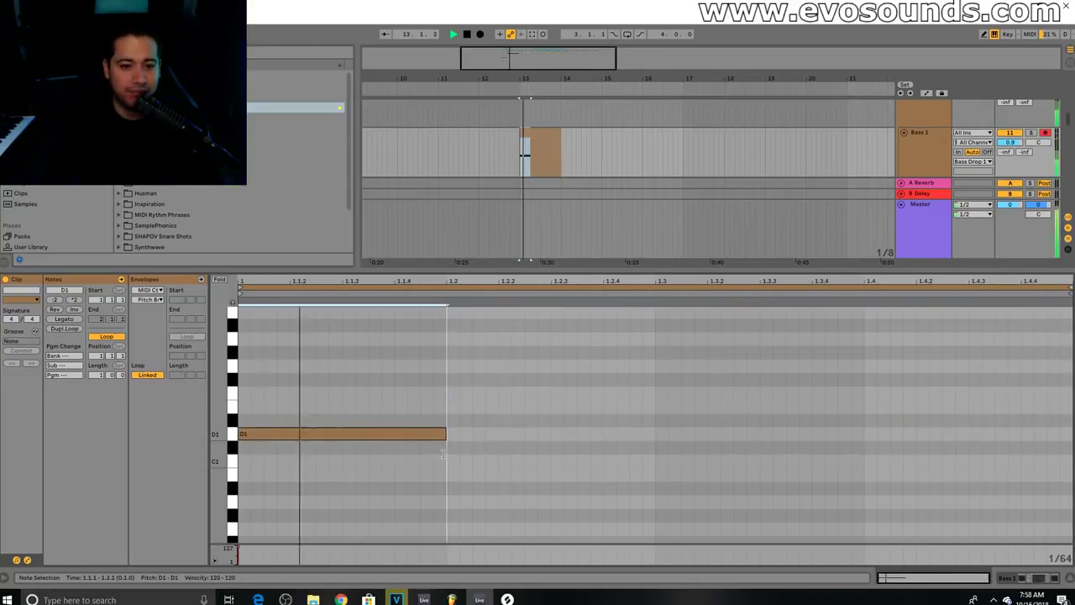
pyautogui.hotkey('shift', 'Down')
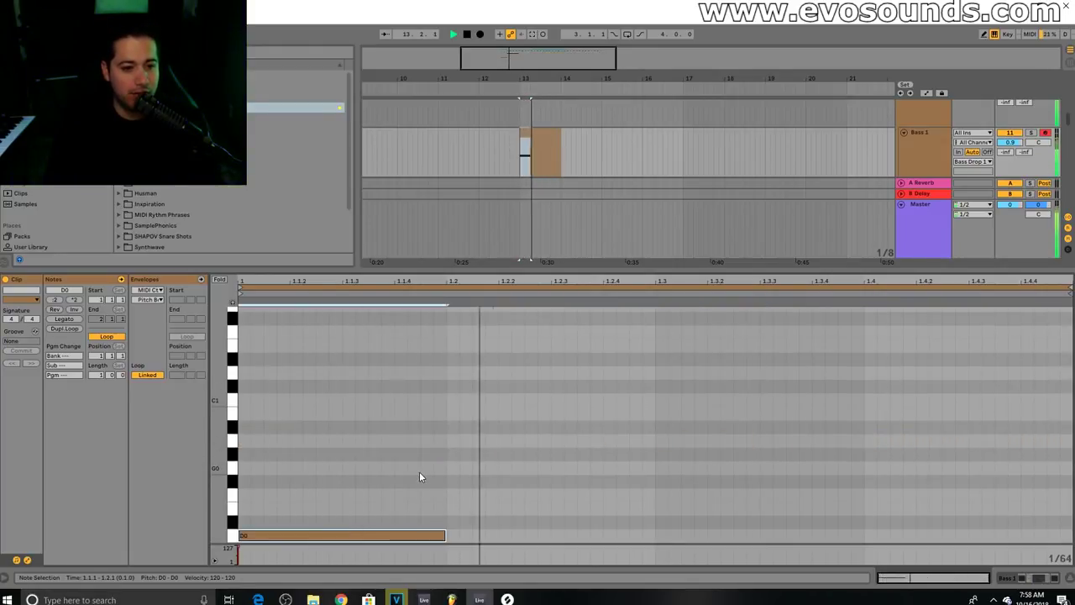
# Hide the note editor and play the arrangement from just before bar 13 and again from bar 13.
pyautogui.doubleClick(530, 271)
pyautogui.click(487, 191)
pyautogui.press('space')
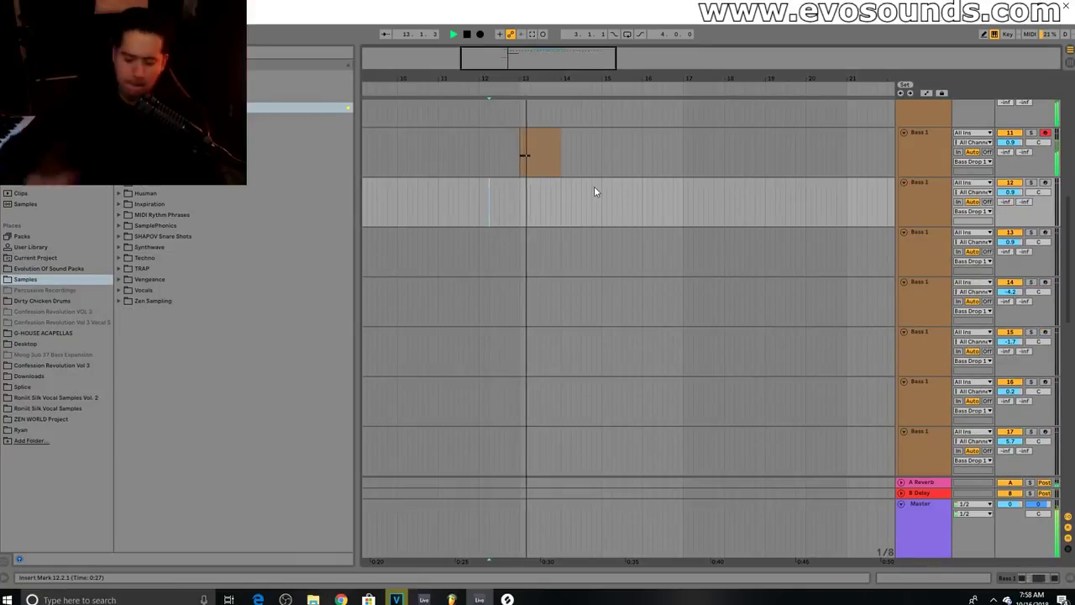
pyautogui.press('space')
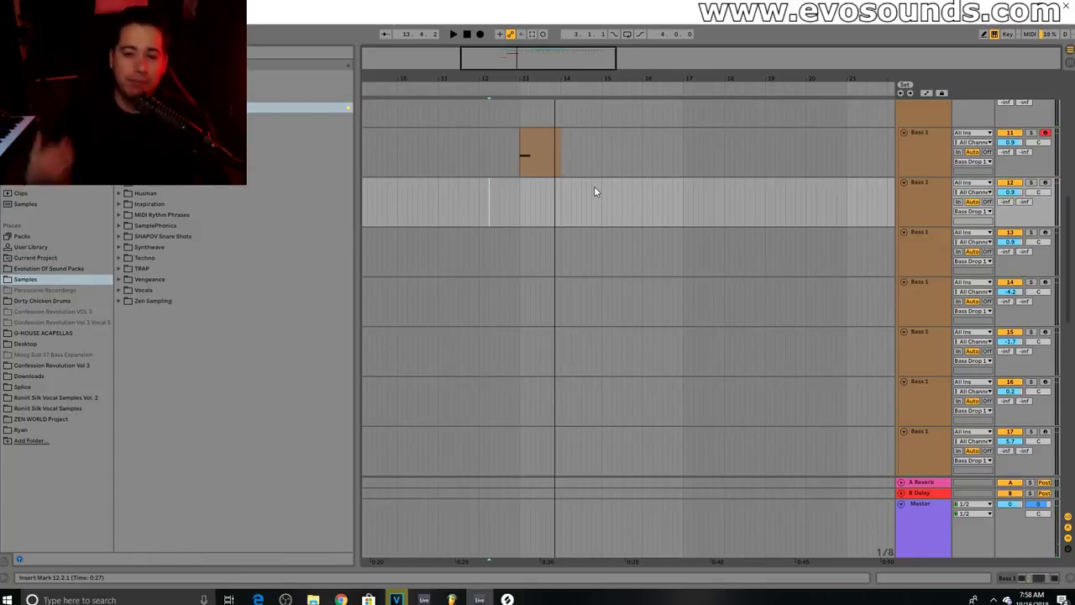
pyautogui.click(518, 175)
pyautogui.press('space')
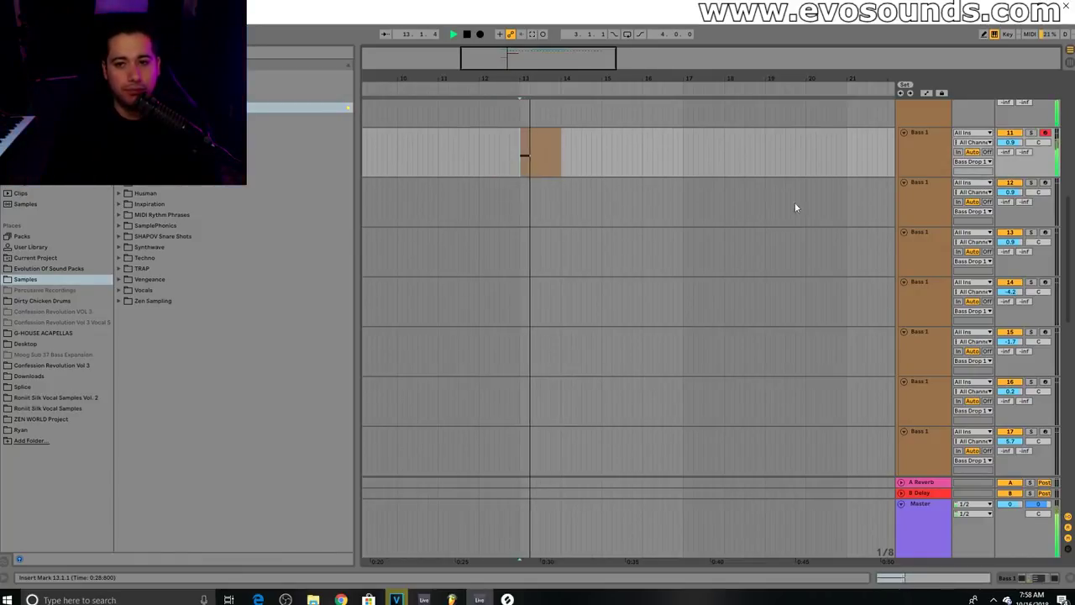
# Arm the second Bass 1 track (12) and insert an empty one-bar MIDI clip at bar 13.
pyautogui.click(1045, 184)
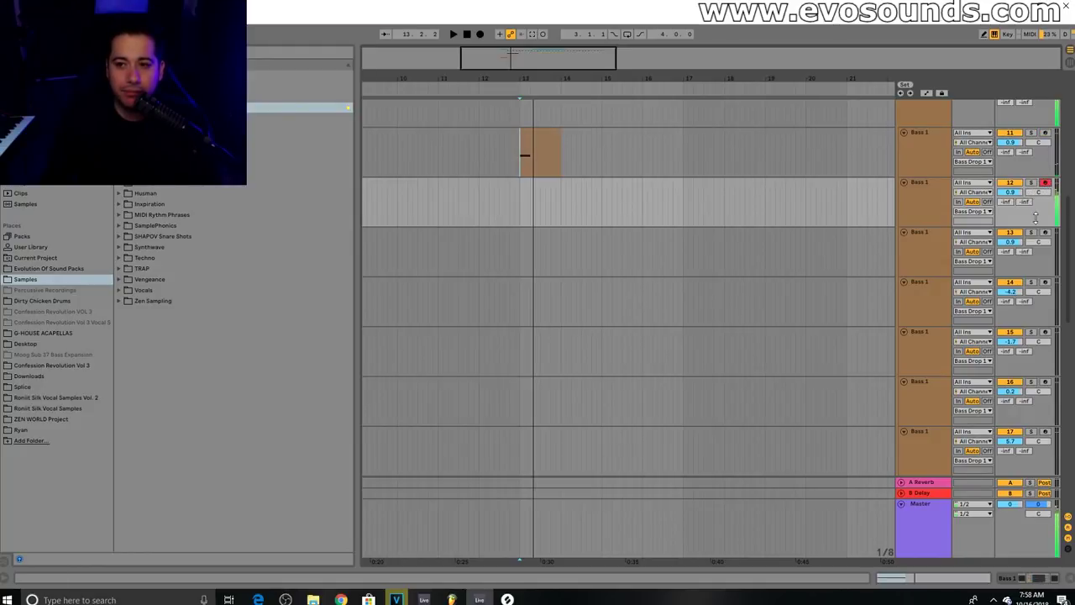
pyautogui.click(940, 203)
pyautogui.click(537, 186)
pyautogui.scroll(3, 537, 186)
pyautogui.moveTo(505, 187); pyautogui.dragTo(583, 203)
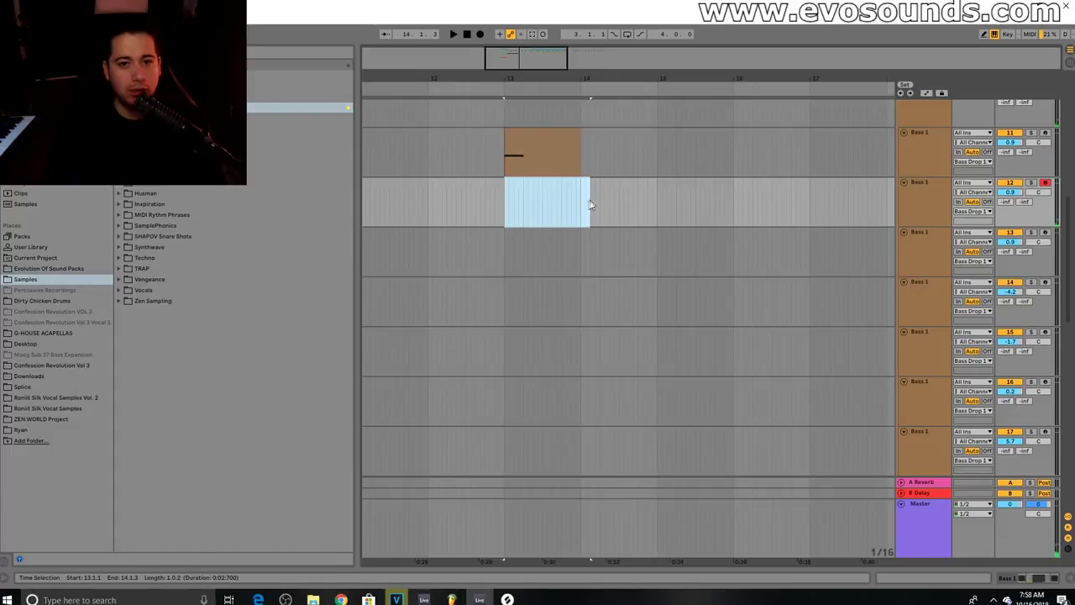
pyautogui.hotkey('ctrl', 'shift', 'm')
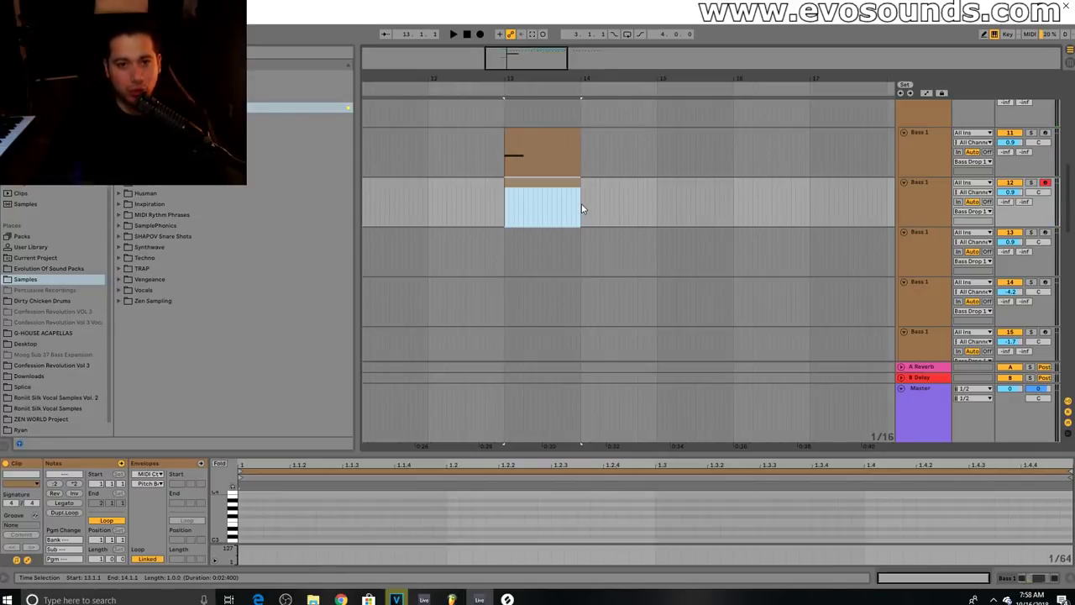
# Add a half-beat D0 note in the second beat of the track 12 clip and play the bar with the note editor hidden.
pyautogui.click(513, 185)
pyautogui.moveTo(483, 447); pyautogui.dragTo(496, 320)
pyautogui.moveTo(221, 445); pyautogui.dragTo(261, 439)
pyautogui.scroll(-4, 435, 434)
pyautogui.press('space')
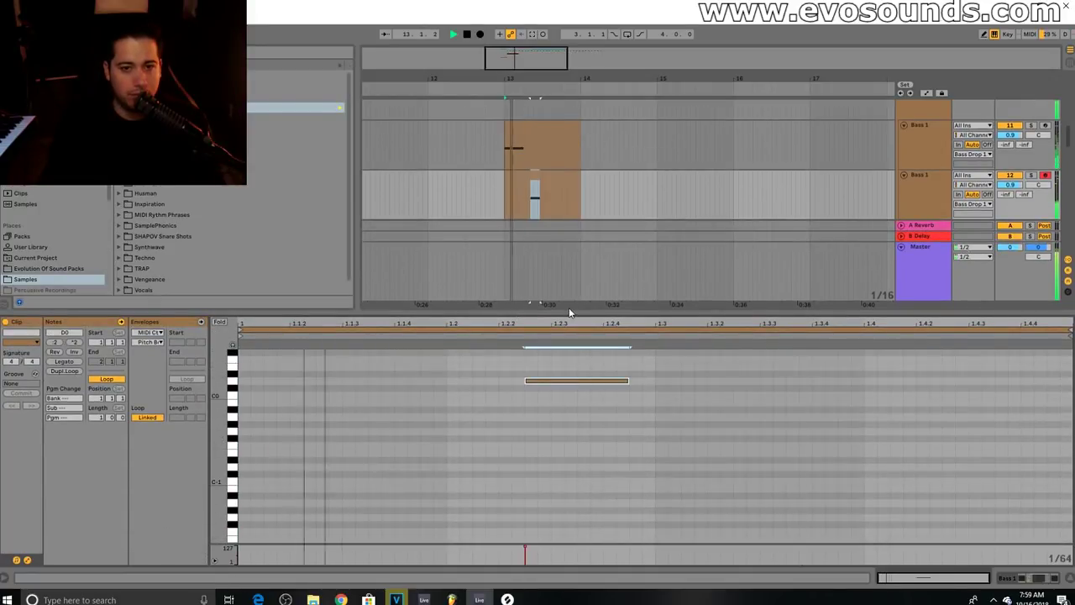
pyautogui.hotkey('ctrl', 'alt', 'l')
pyautogui.press('space')
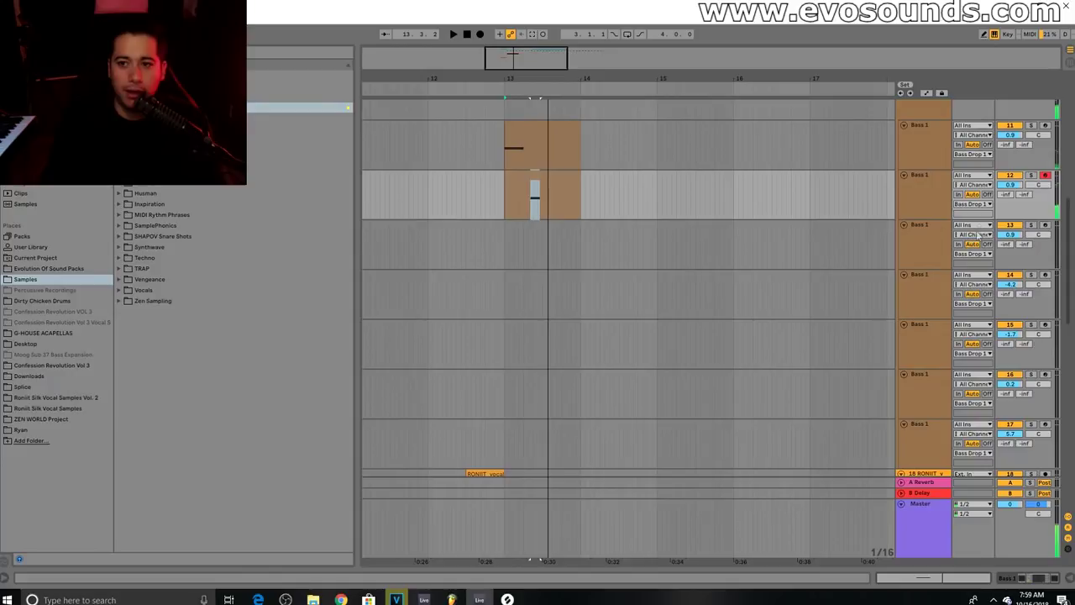
# Arm the third Bass 1 track (13) and raise the computer MIDI keyboard by one octave.
pyautogui.click(930, 229)
pyautogui.press('x')
pyautogui.click(538, 242)
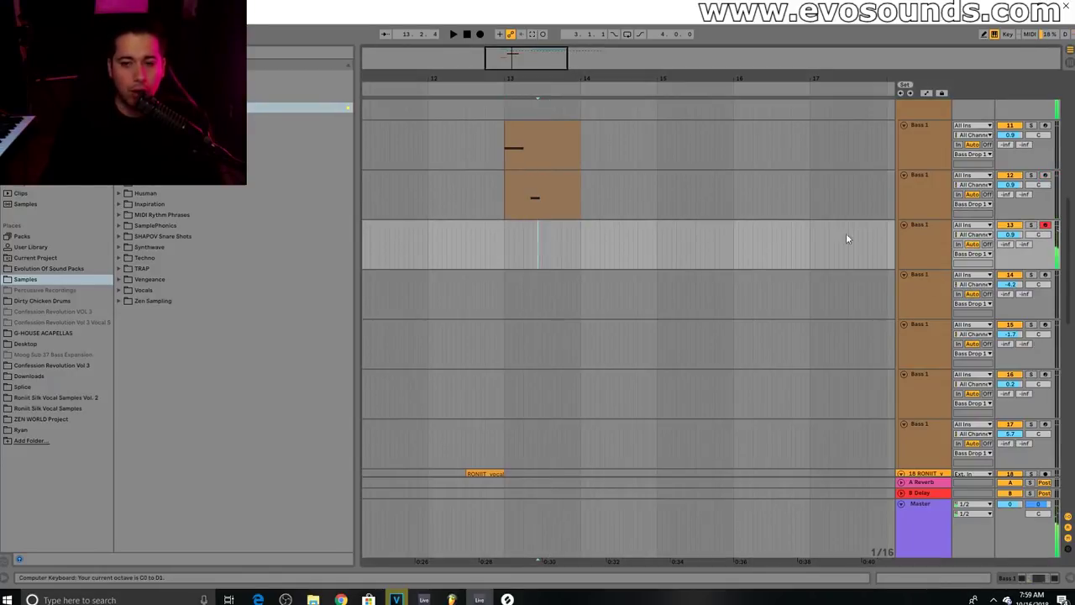
# Copy the one-bar clip from Bass 1 track 12 onto track 13 at bar 13.
pyautogui.scroll(1, 497, 248)
pyautogui.click(533, 196)
pyautogui.hotkey('ctrl', 'c')
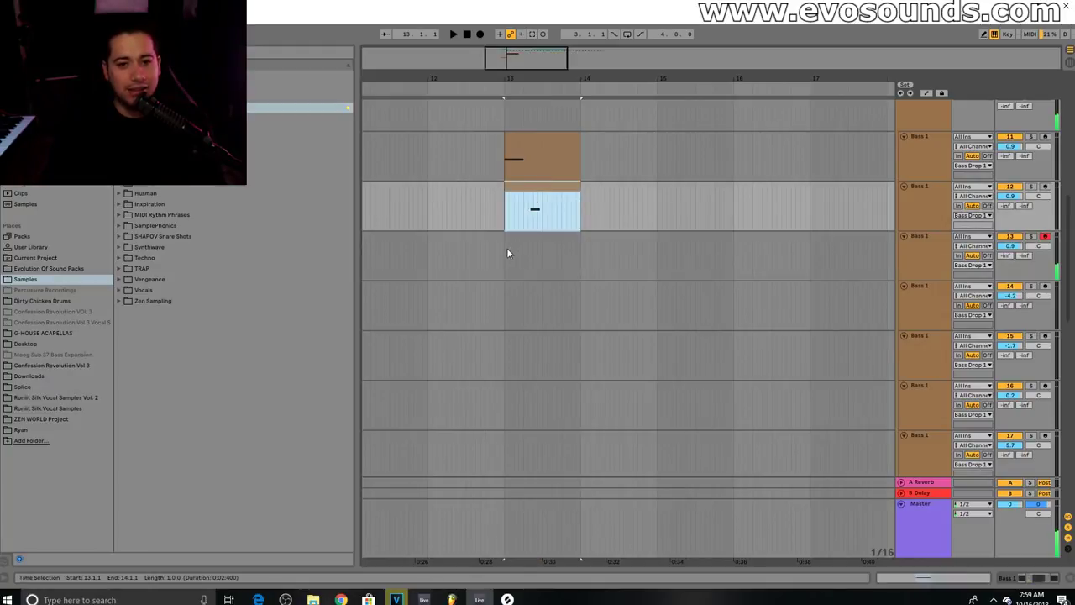
pyautogui.click(507, 247)
pyautogui.hotkey('ctrl', 'v')
# Replace the note in the copied track 13 clip with a one-beat D0 note starting at beat 3, and hide the note editor.
pyautogui.doubleClick(534, 241)
pyautogui.moveTo(544, 453); pyautogui.dragTo(547, 302)
pyautogui.moveTo(586, 425); pyautogui.dragTo(598, 338)
pyautogui.press('Delete')
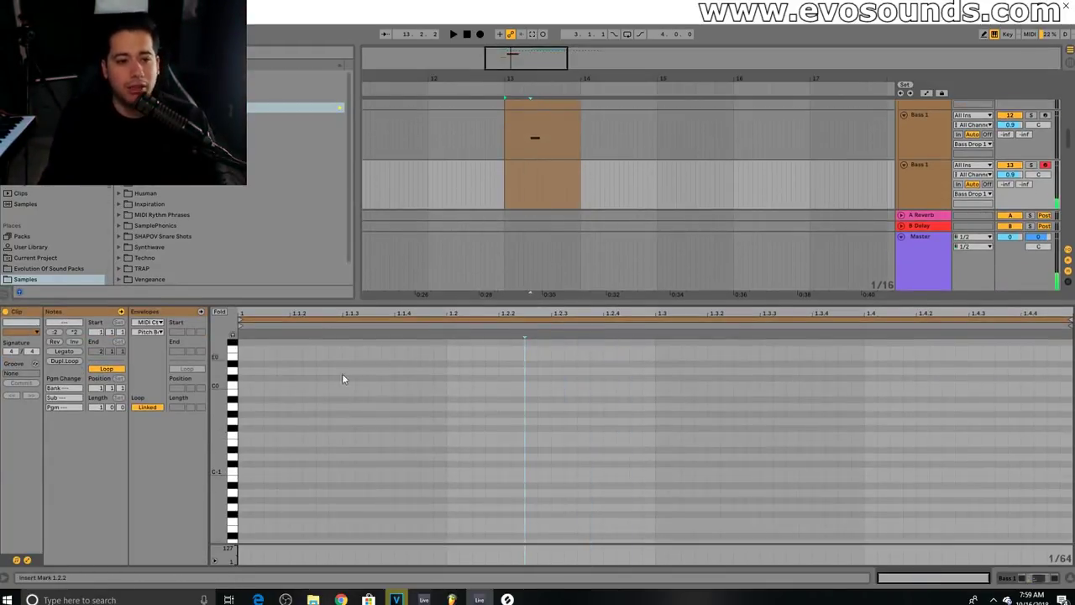
pyautogui.scroll(3, 432, 433)
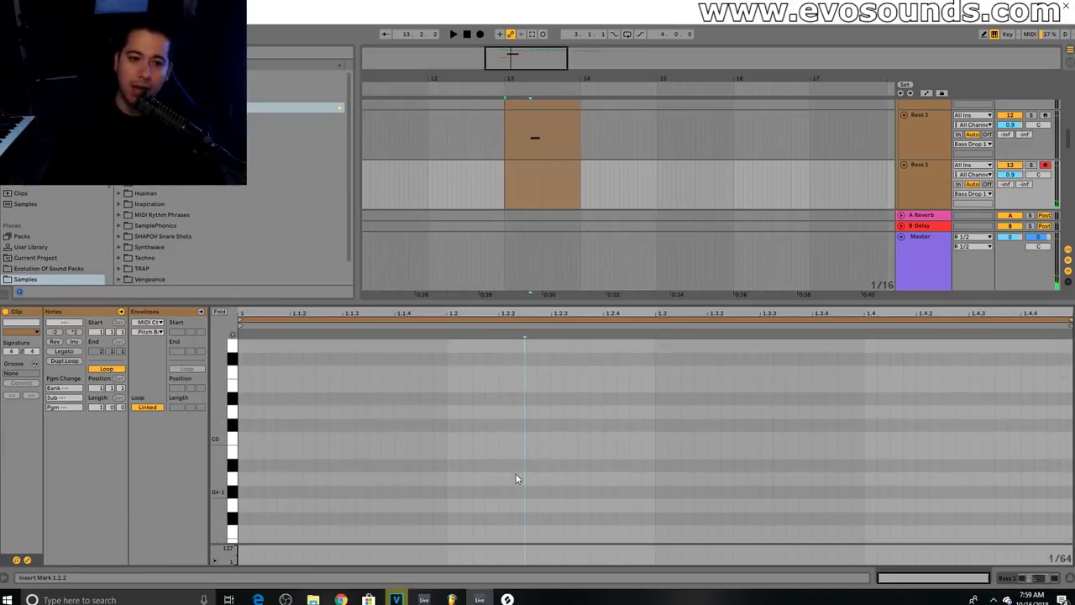
pyautogui.click(661, 411)
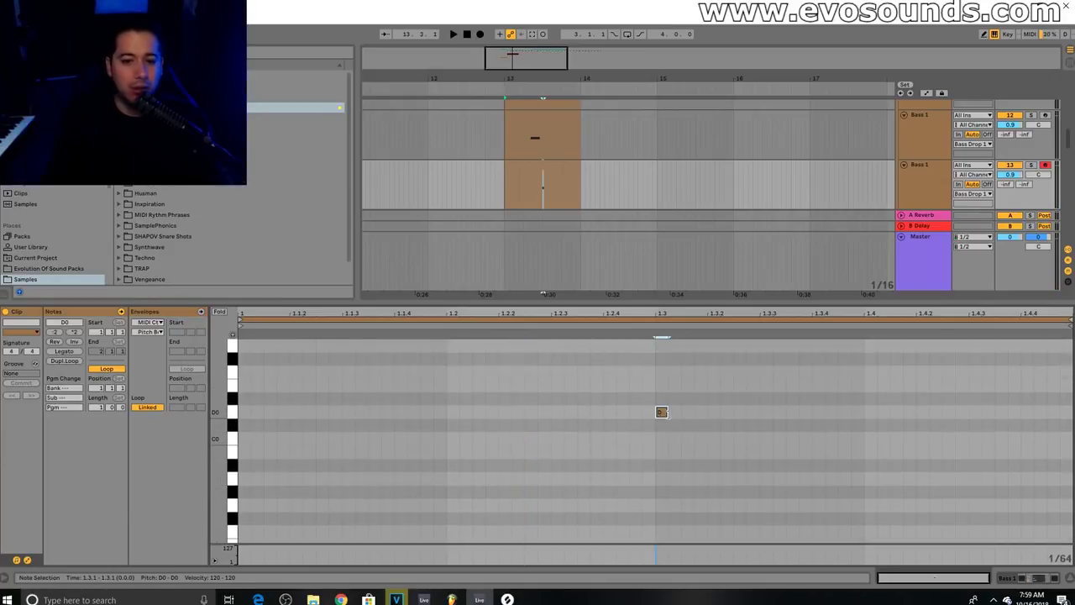
pyautogui.moveTo(661, 411); pyautogui.dragTo(859, 437)
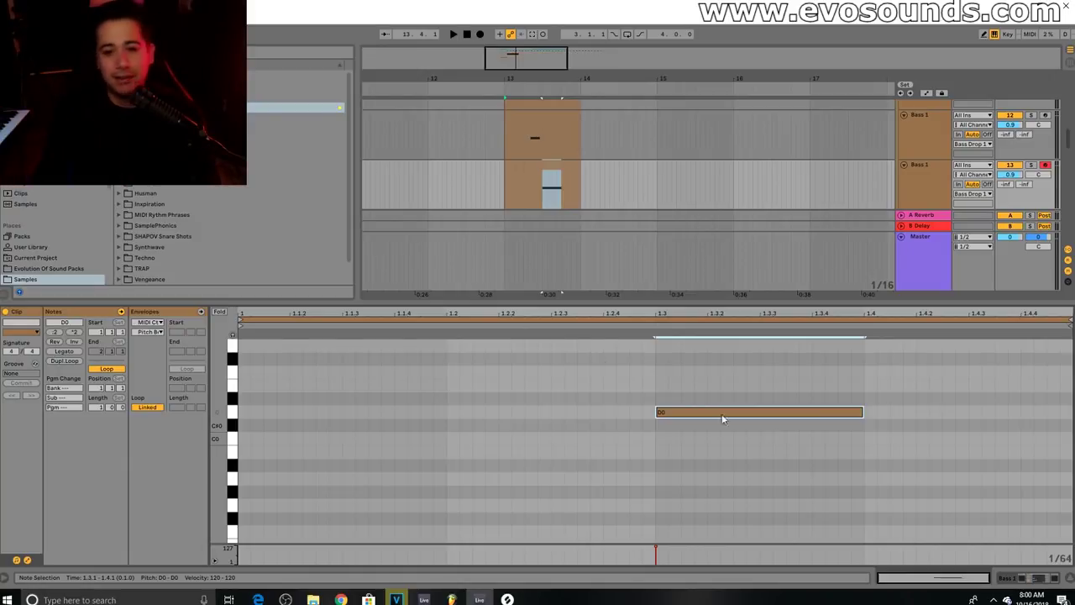
pyautogui.hotkey('ctrl', 'alt', 'l')
# Play the three-track bassline from beat 3 of bar 13 and again from the second half of bar 12.
pyautogui.scroll(2, 607, 211)
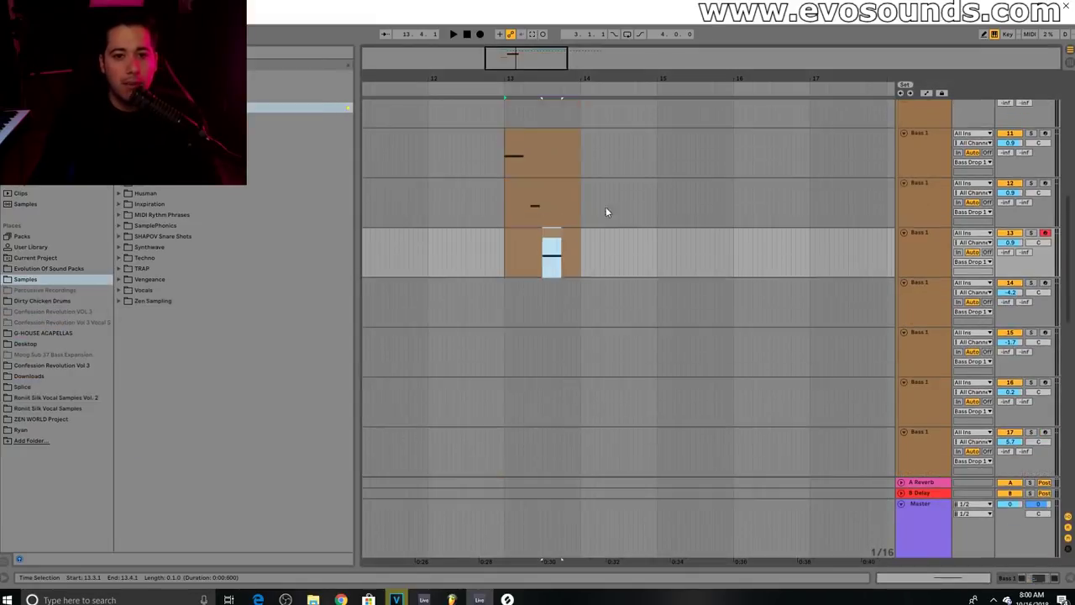
pyautogui.click(540, 235)
pyautogui.click(543, 257)
pyautogui.press('space')
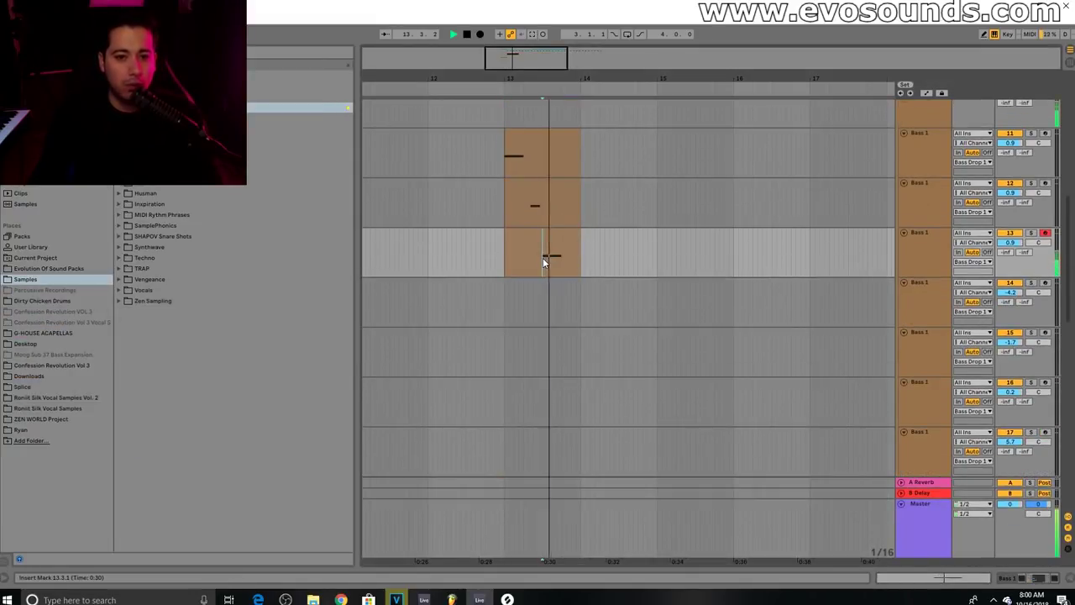
pyautogui.click(473, 248)
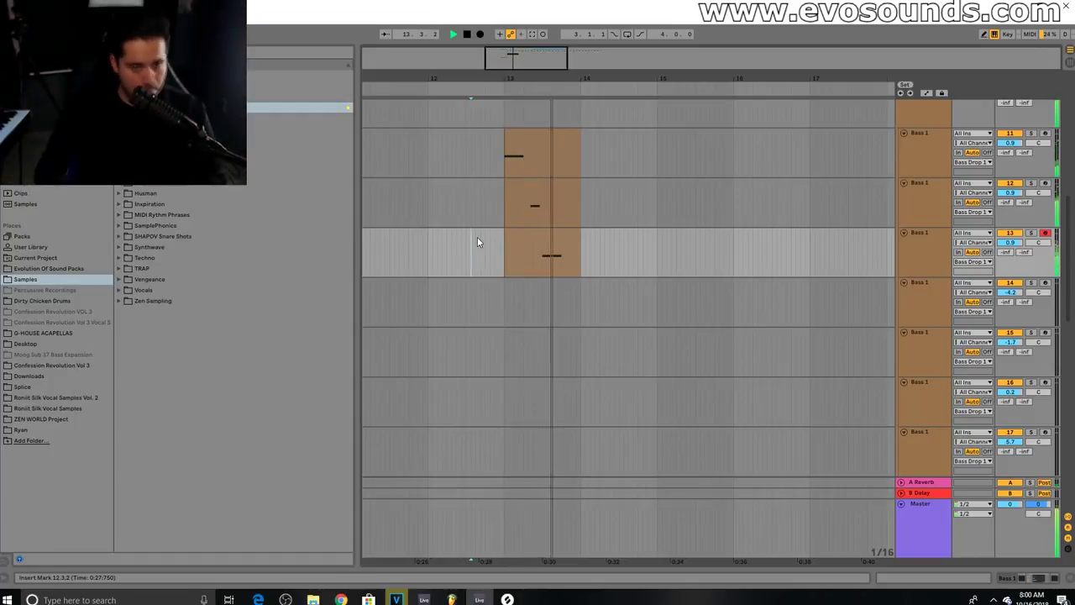
pyautogui.press('space')
# Arm Bass 1 tracks 14, 15, 16 and 17 one by one to audition their sounds, leaving track 16 armed.
pyautogui.click(547, 252)
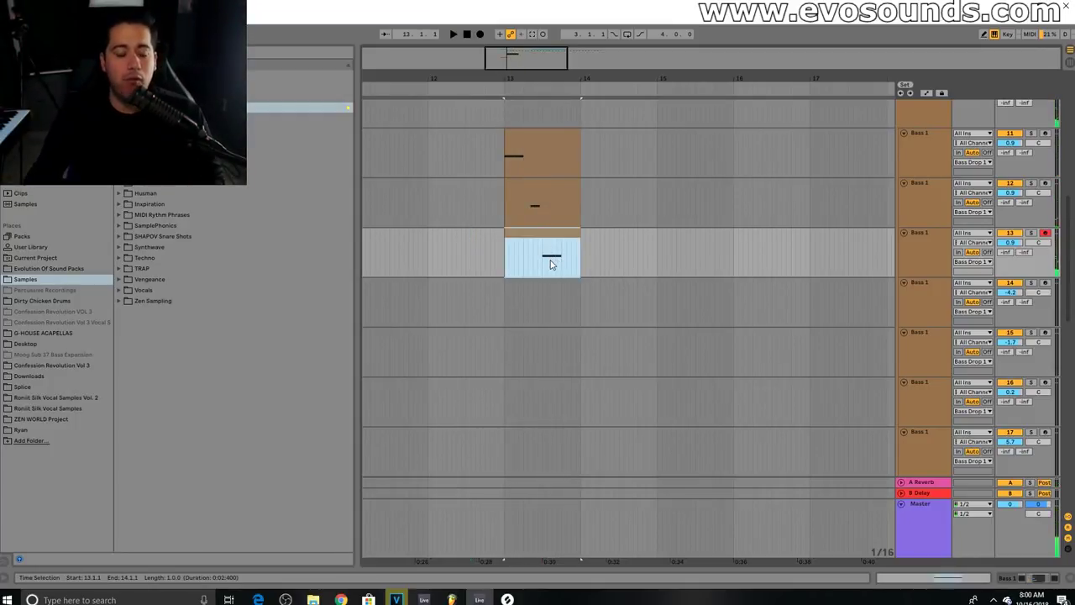
pyautogui.scroll(-3, 561, 275)
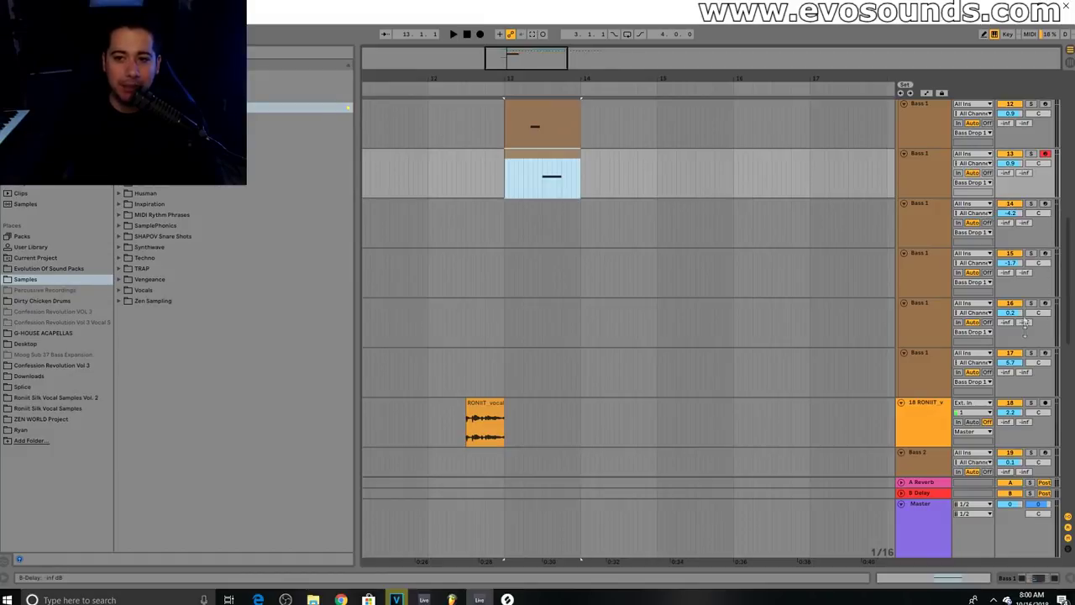
pyautogui.scroll(1, 846, 244)
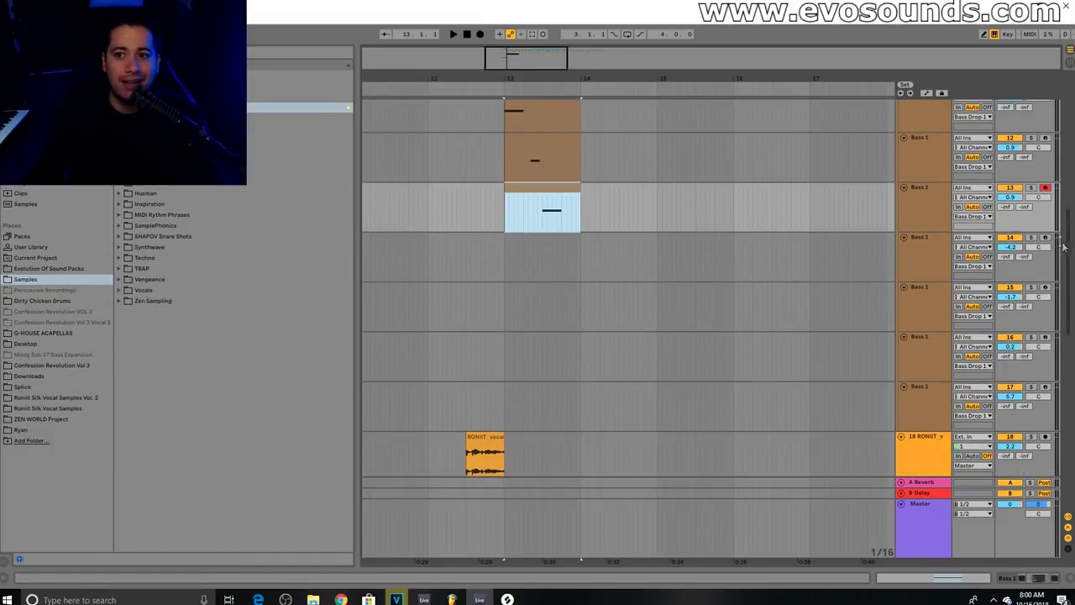
pyautogui.click(1046, 238)
pyautogui.click(1046, 287)
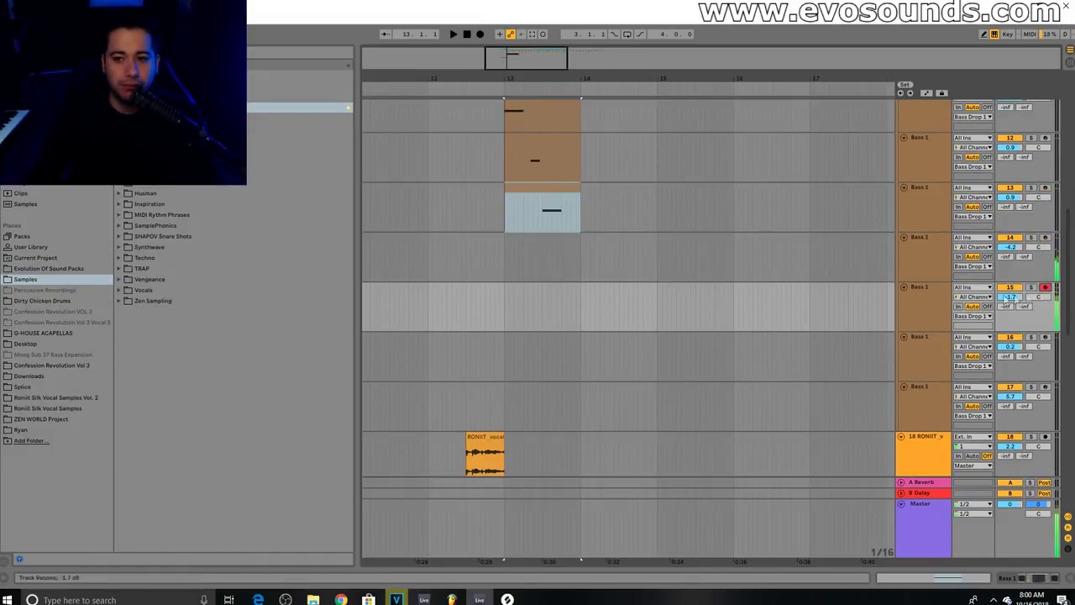
pyautogui.click(1045, 337)
pyautogui.click(1046, 387)
pyautogui.click(1045, 338)
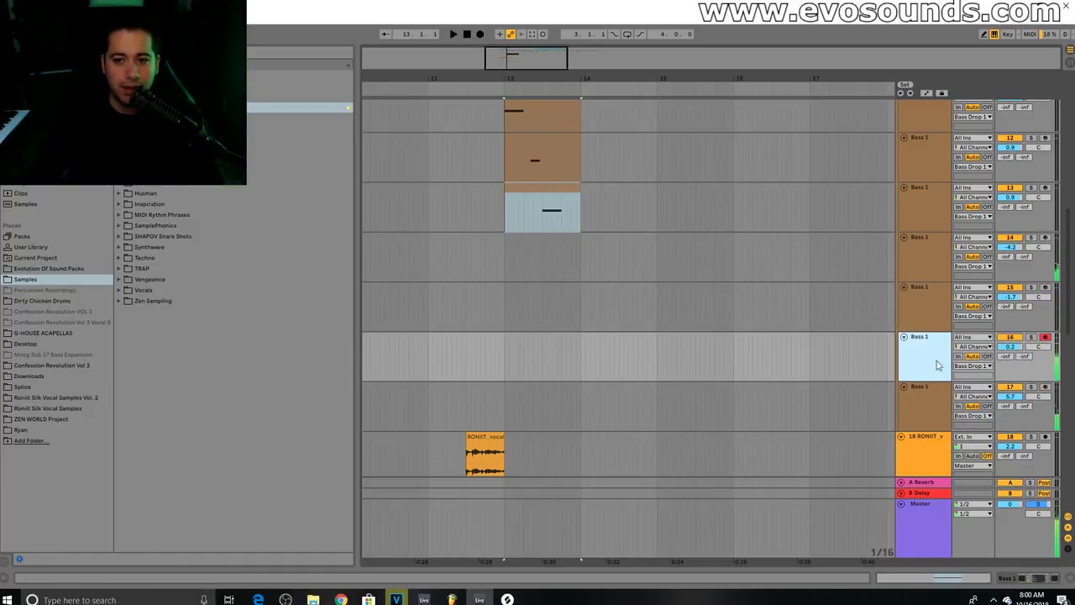
# Copy the one-beat D0 section of the track 13 clip to beat 4 of bar 13 on track 16 and play the pattern.
pyautogui.moveTo(545, 215); pyautogui.dragTo(562, 217)
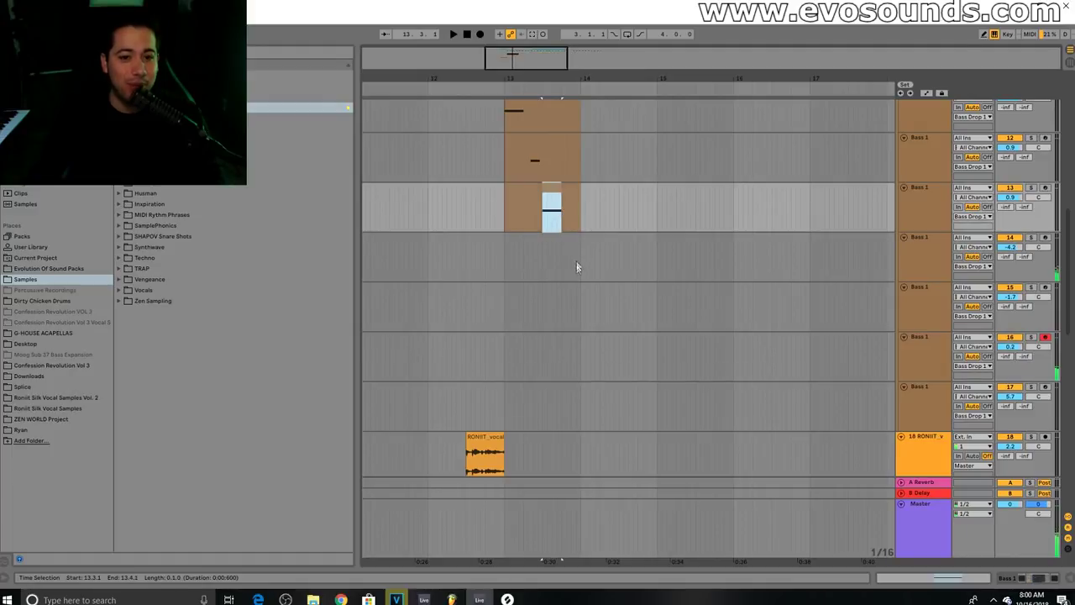
pyautogui.moveTo(564, 293); pyautogui.dragTo(569, 288)
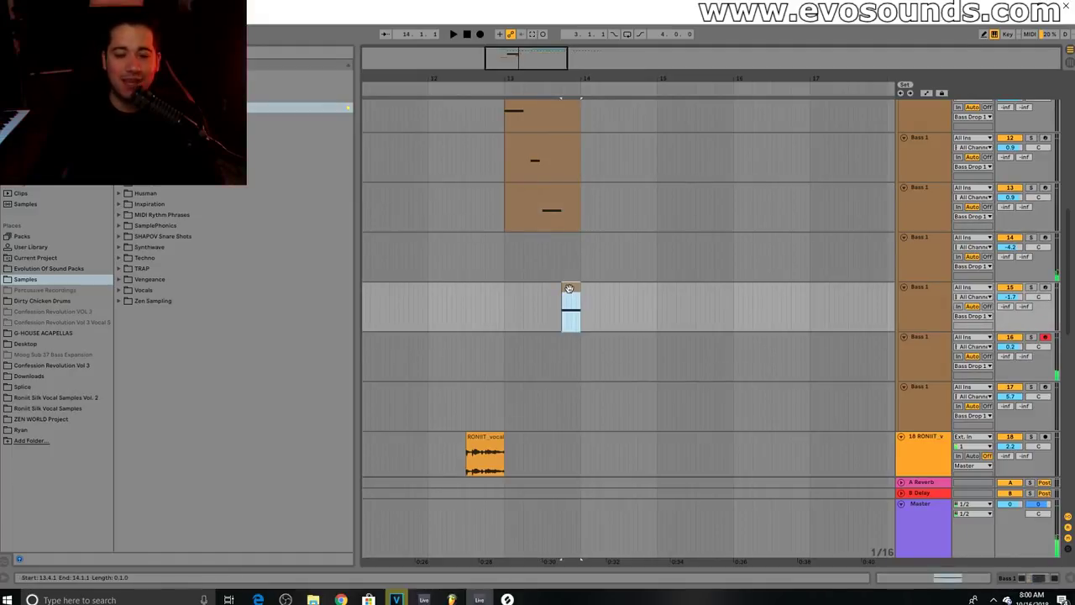
pyautogui.moveTo(568, 288); pyautogui.dragTo(572, 337)
pyautogui.press('space')
pyautogui.press('space')
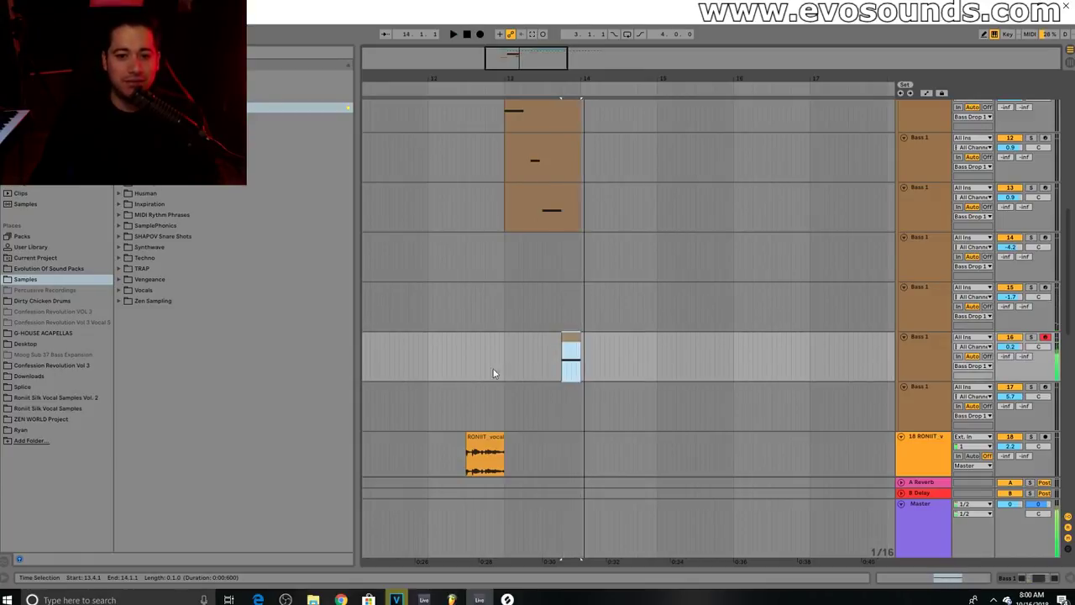
pyautogui.click(472, 321)
pyautogui.press('space')
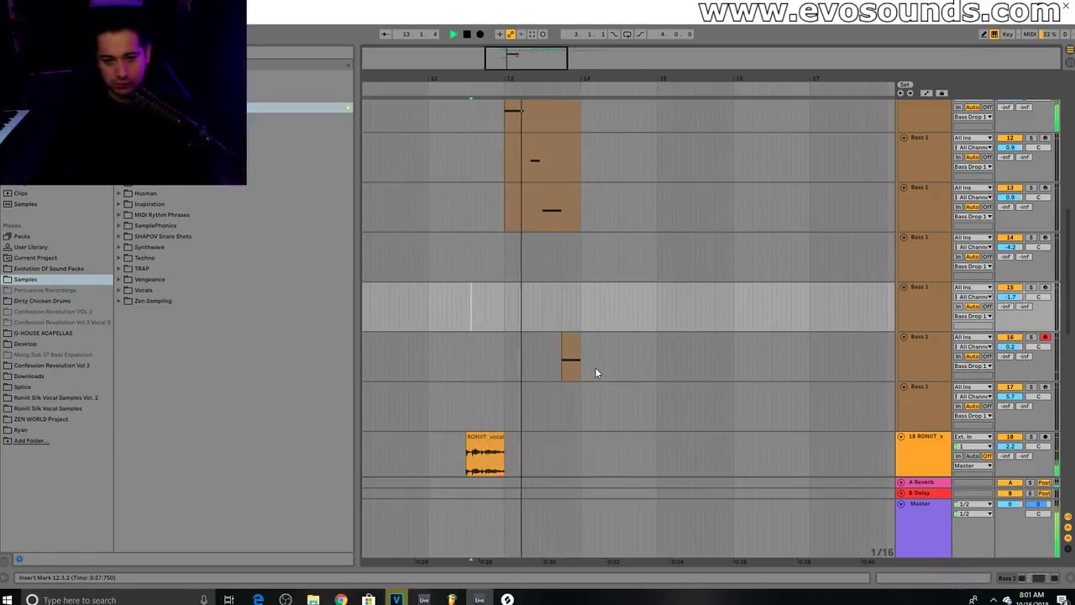
pyautogui.press('space')
# Duplicate the second half of the track 13 clip to the start of bar 14 and play the bassline.
pyautogui.click(578, 221)
pyautogui.moveTo(578, 222); pyautogui.dragTo(544, 220)
pyautogui.hotkey('ctrl', 'd')
pyautogui.press('space')
pyautogui.press('space')
pyautogui.click(482, 221)
pyautogui.press('space')
# In the duplicated clip, shorten the D0 note to a quarter beat, copy it to D#0 at 1.3.3 and play the result.
pyautogui.doubleClick(597, 217)
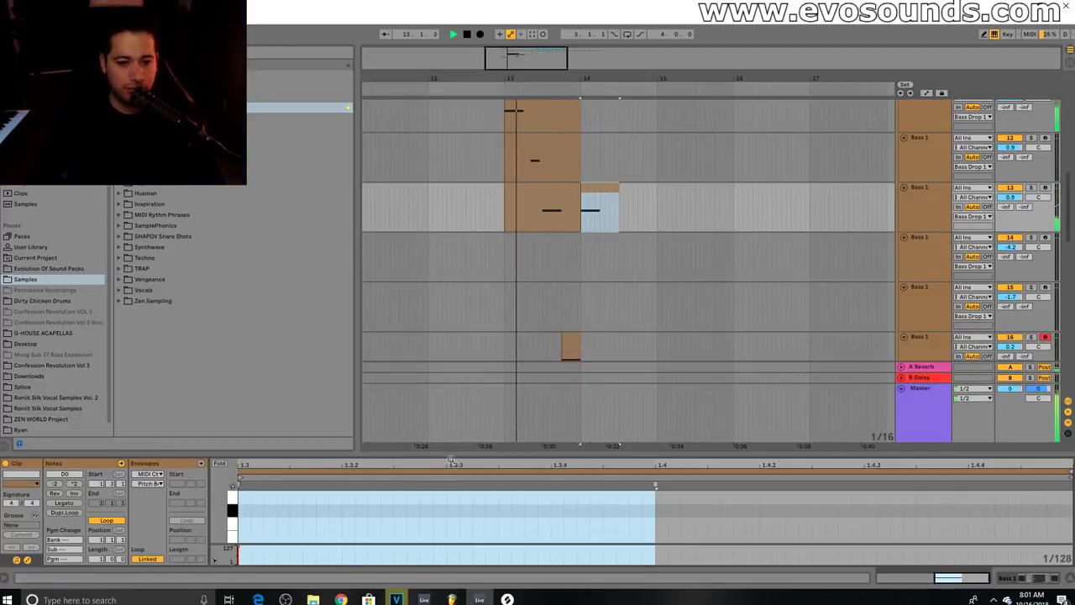
pyautogui.press('space')
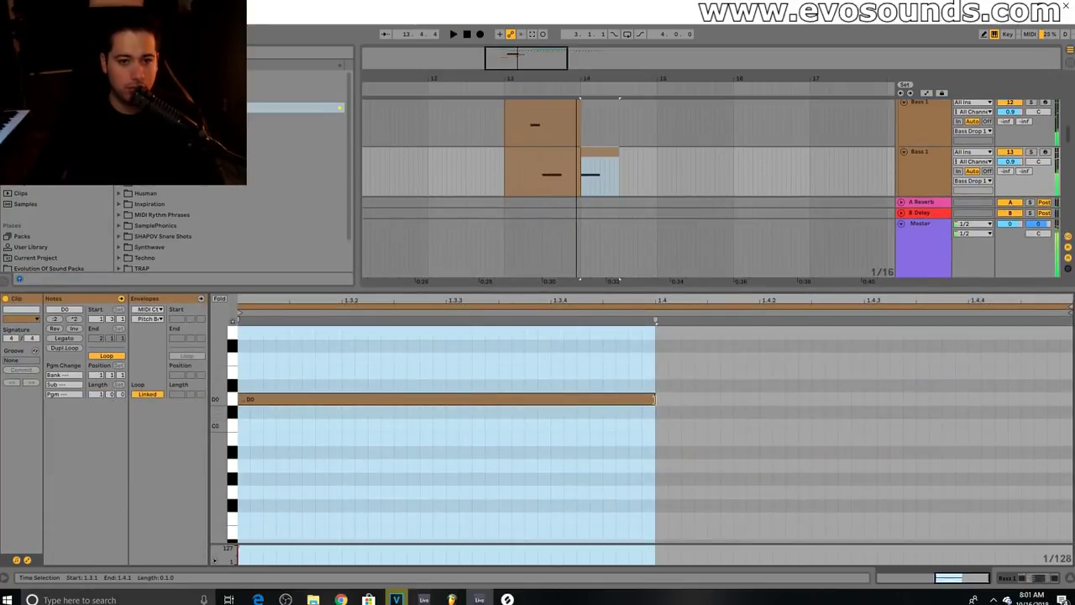
pyautogui.moveTo(655, 399); pyautogui.dragTo(343, 399)
pyautogui.moveTo(255, 399); pyautogui.dragTo(461, 387)
pyautogui.press('space')
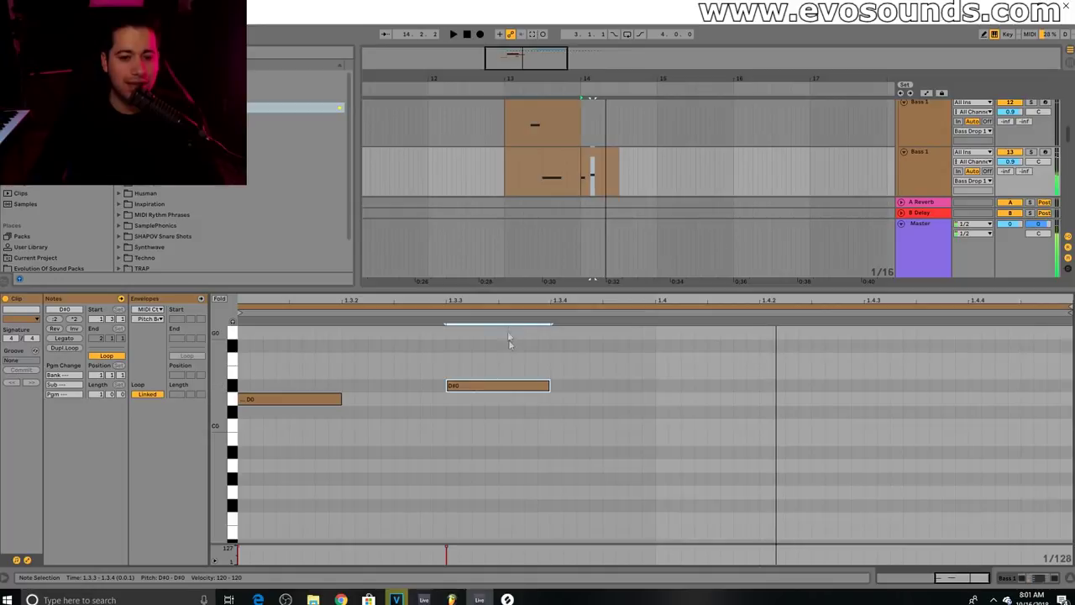
pyautogui.press('space')
pyautogui.press('space')
# Hide the note editor and play the bassline from the middle of bar 12.
pyautogui.moveTo(611, 291); pyautogui.dragTo(611, 538)
pyautogui.click(475, 219)
pyautogui.press('space')
pyautogui.click(468, 216)
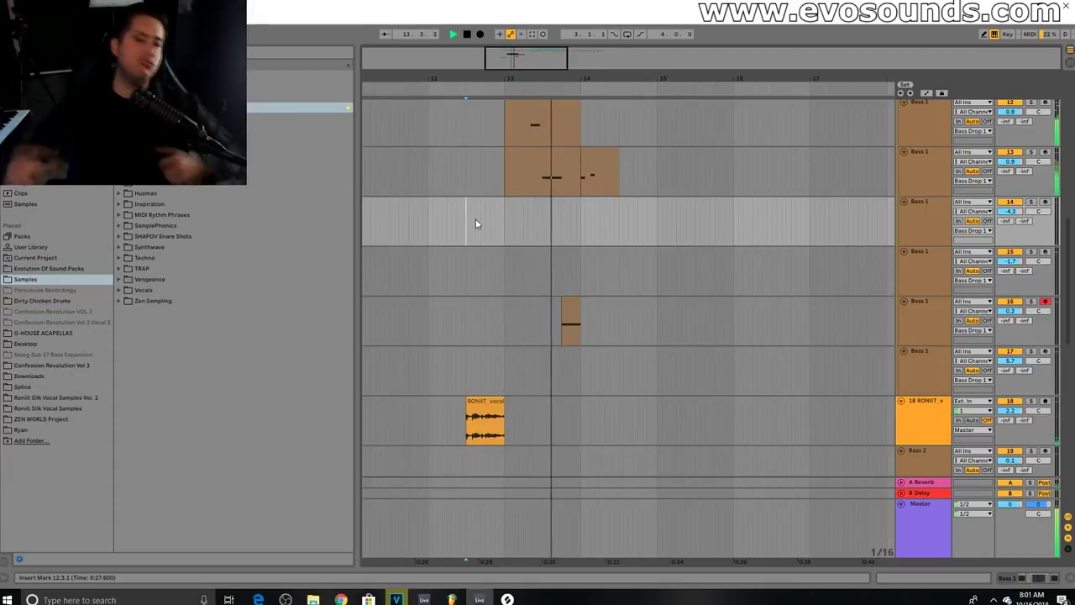
pyautogui.press('space')
# Duplicate the one-bar clip on Bass 1 track 12 into bar 14 and play from just before bar 13.
pyautogui.click(600, 157)
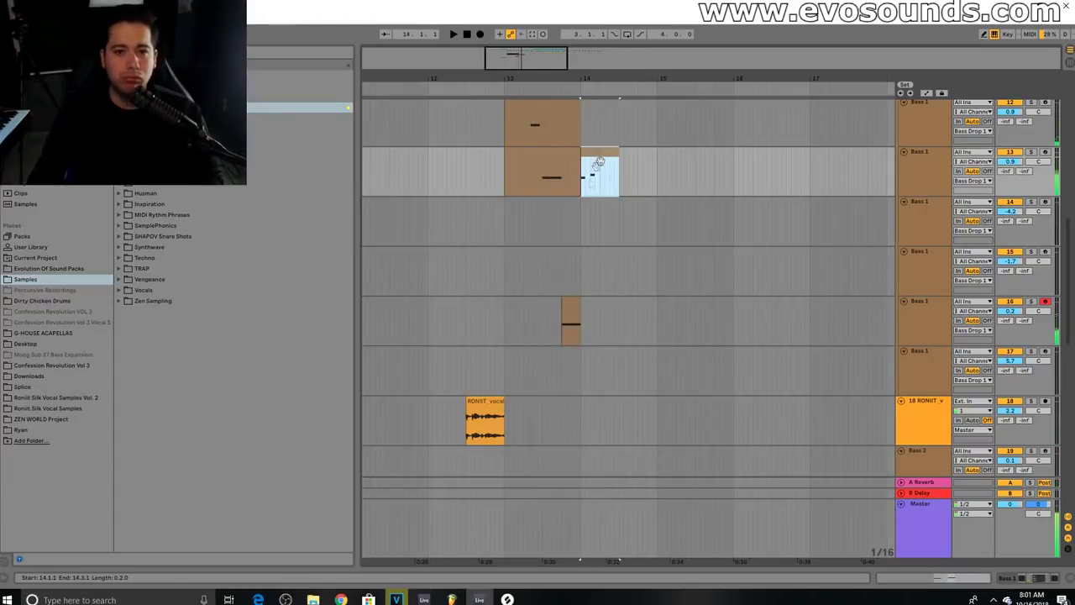
pyautogui.click(543, 158)
pyautogui.scroll(1, 594, 201)
pyautogui.click(589, 206)
pyautogui.click(554, 206)
pyautogui.click(530, 168)
pyautogui.hotkey('ctrl', 'd')
pyautogui.click(586, 192)
pyautogui.press('space')
pyautogui.click(507, 217)
pyautogui.scroll(-2, 597, 271)
pyautogui.scroll(2, 598, 282)
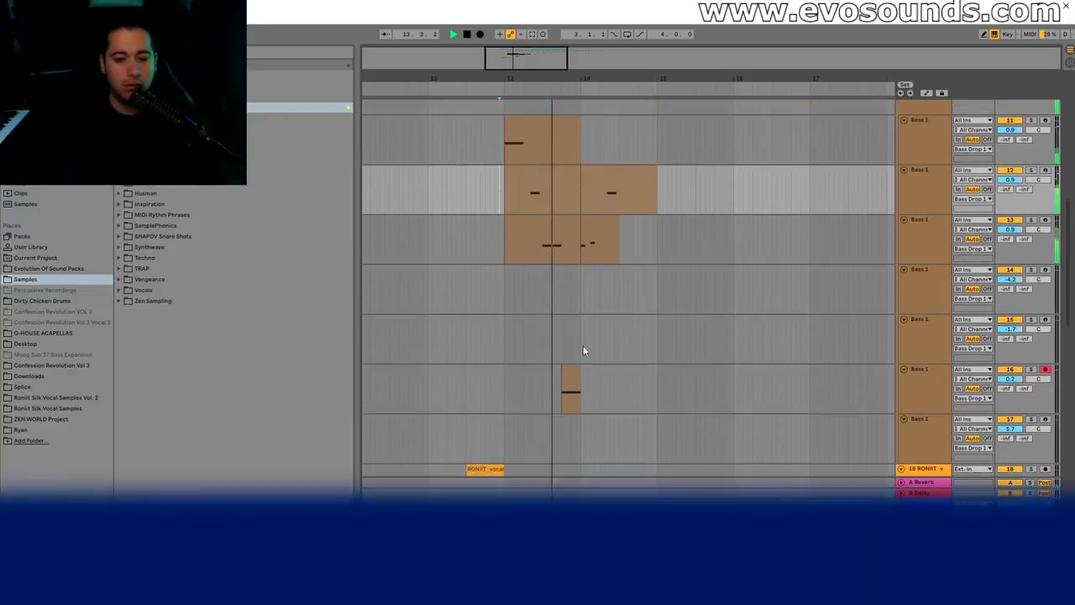
# Copy the one-beat clip from track 16 to beat 3 of bar 14 on track 15 and show that track's devices.
pyautogui.click(572, 379)
pyautogui.click(619, 379)
pyautogui.moveTo(617, 382); pyautogui.dragTo(637, 380)
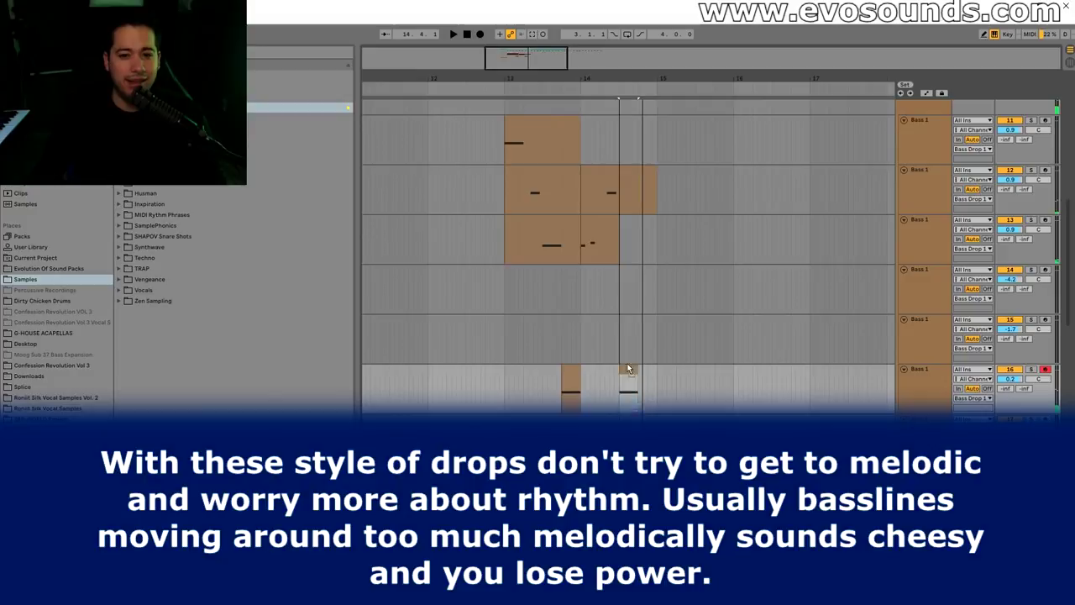
pyautogui.moveTo(627, 367); pyautogui.dragTo(634, 343)
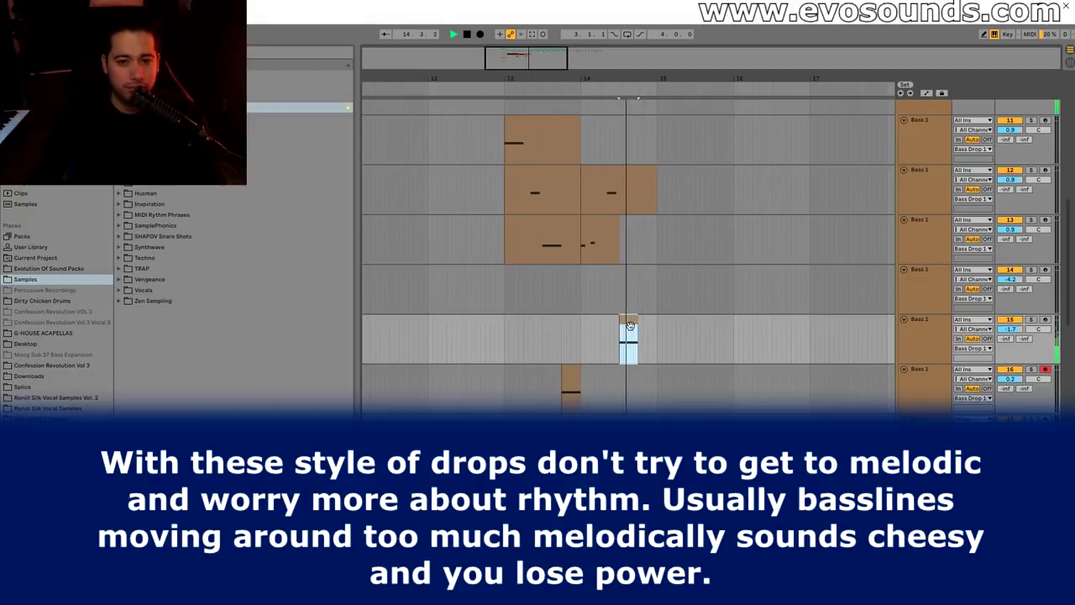
pyautogui.doubleClick(629, 319)
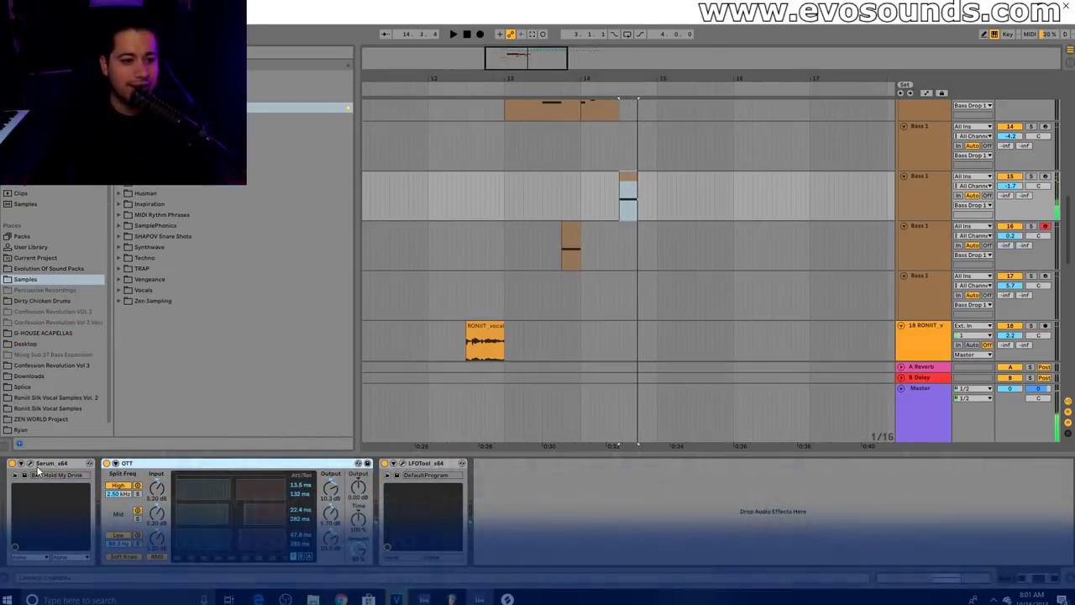
# Copy the one-beat note section at beat 3 of bar 13 on track 13 to beat 3 of bar 14.
pyautogui.click(30, 464)
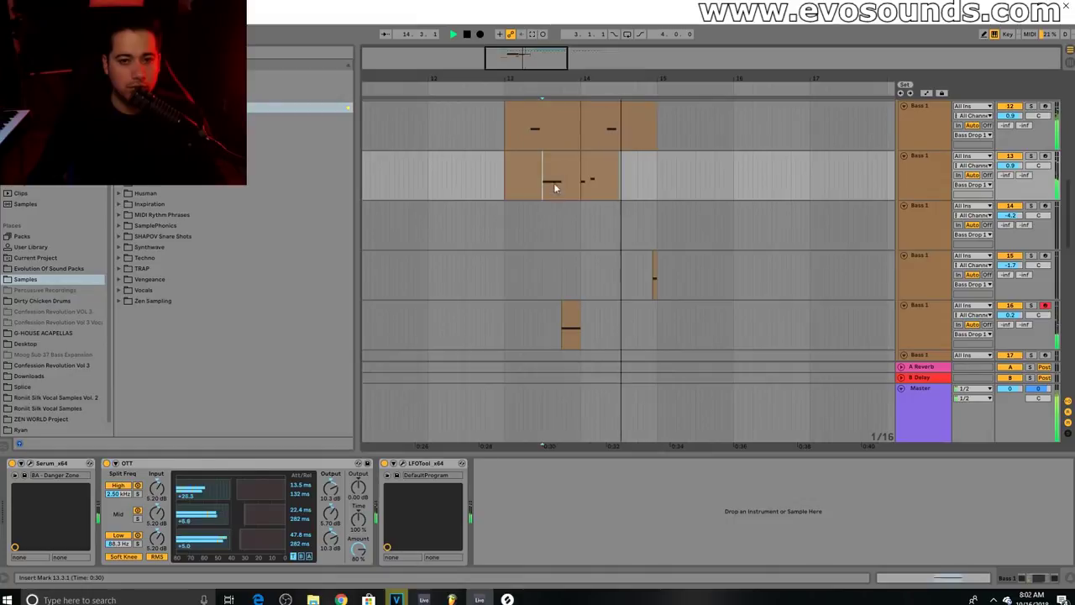
pyautogui.click(557, 180)
pyautogui.click(558, 186)
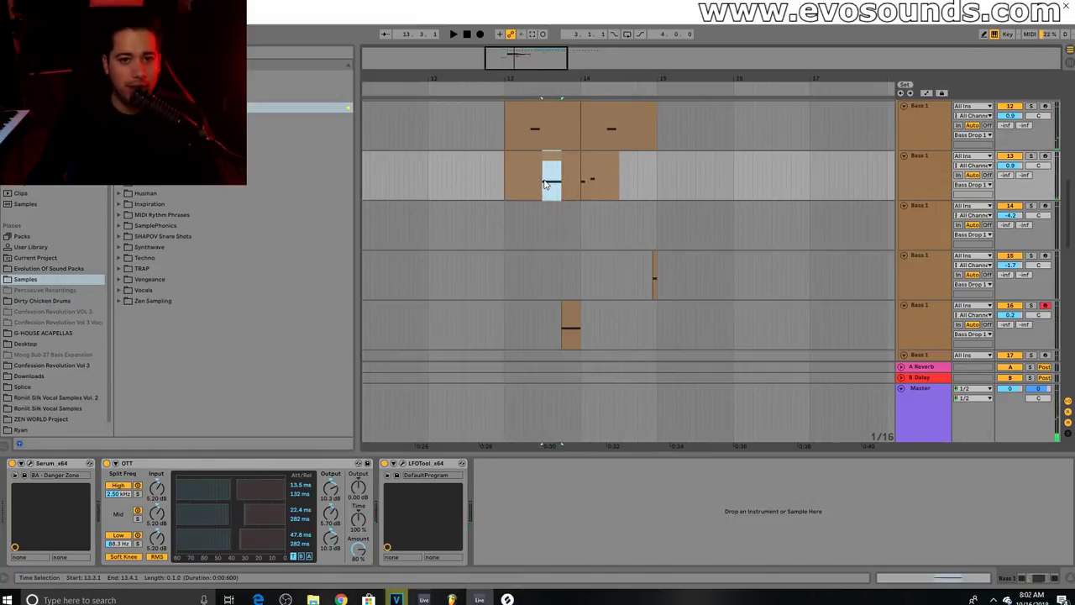
pyautogui.click(622, 188)
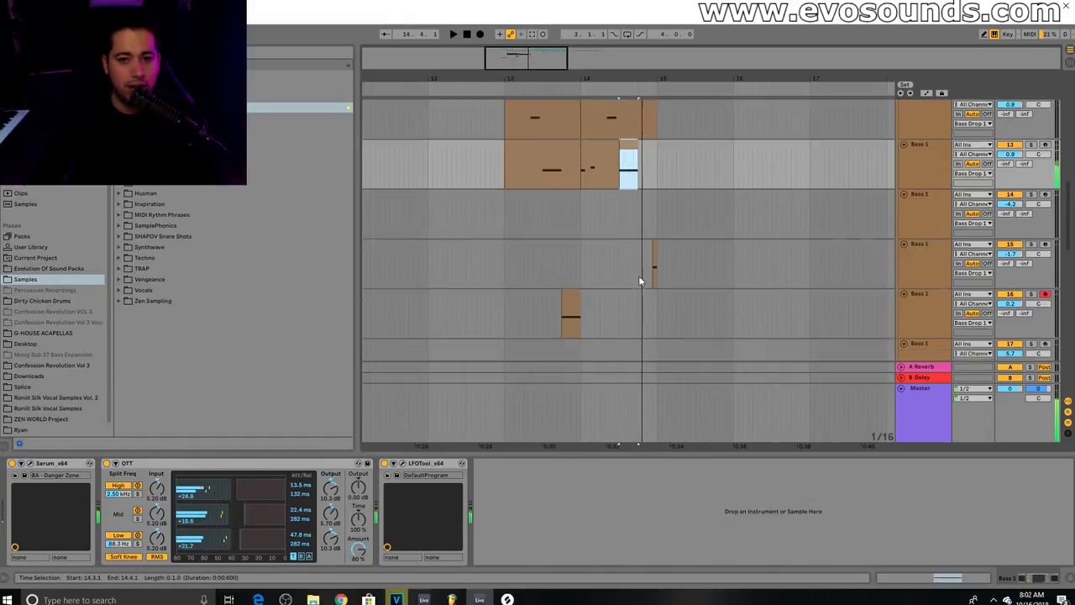
# Copy the one-beat clip from track 16 to beat 4 of bar 14 on track 17 and play it soloed.
pyautogui.scroll(-3, 588, 252)
pyautogui.click(573, 248)
pyautogui.click(643, 297)
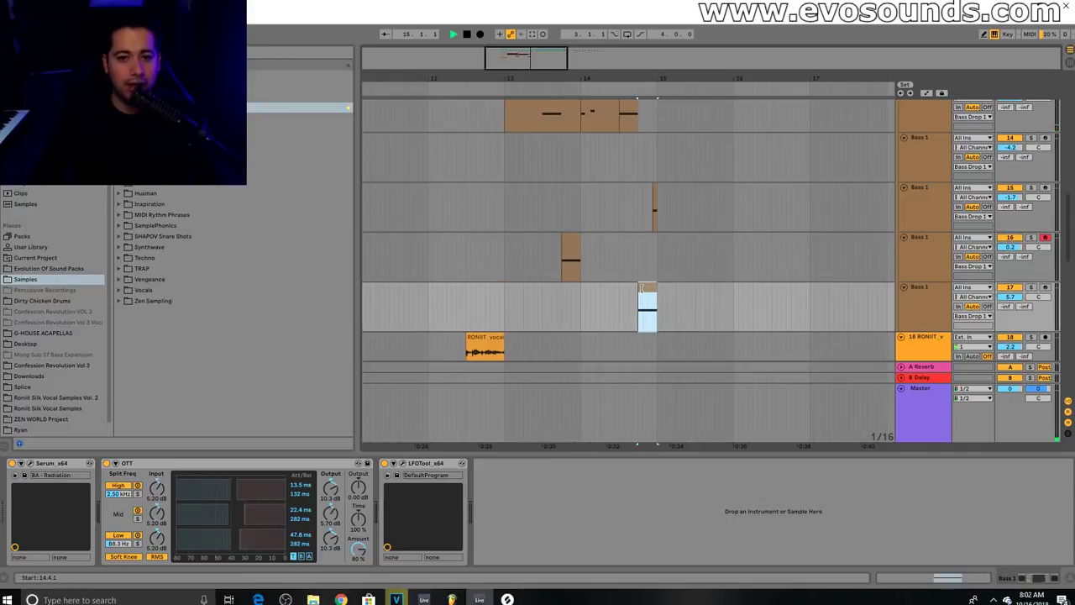
pyautogui.press('space')
pyautogui.click(1030, 288)
pyautogui.press('space')
pyautogui.press('space')
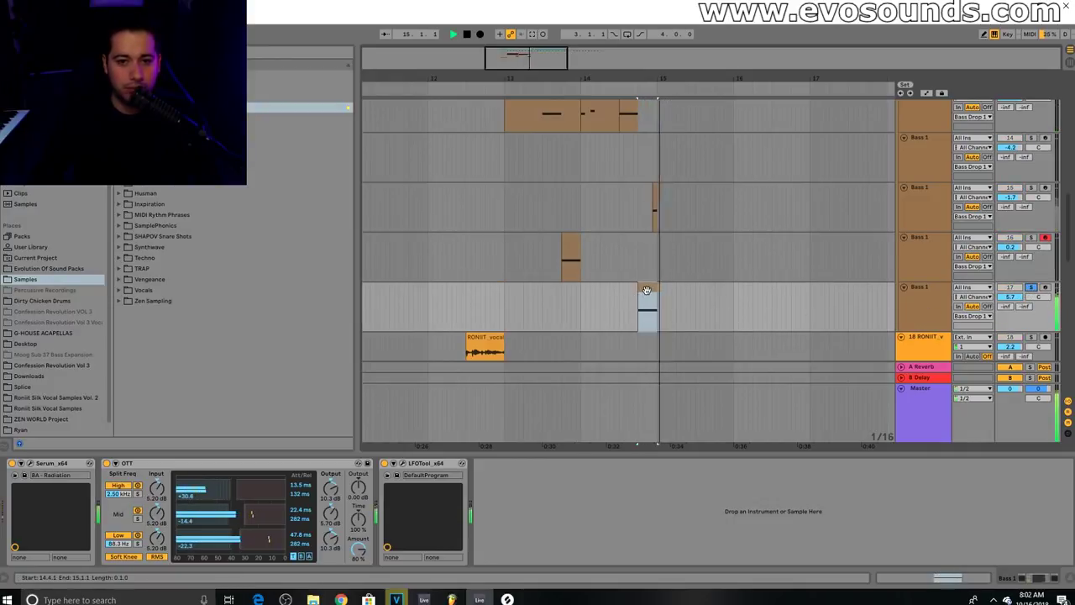
# Raise the note in the new track 17 clip by octaves to D2 while listening to it.
pyautogui.doubleClick(646, 288)
pyautogui.press('space')
pyautogui.click(471, 423)
pyautogui.hotkey('shift', 'Up')
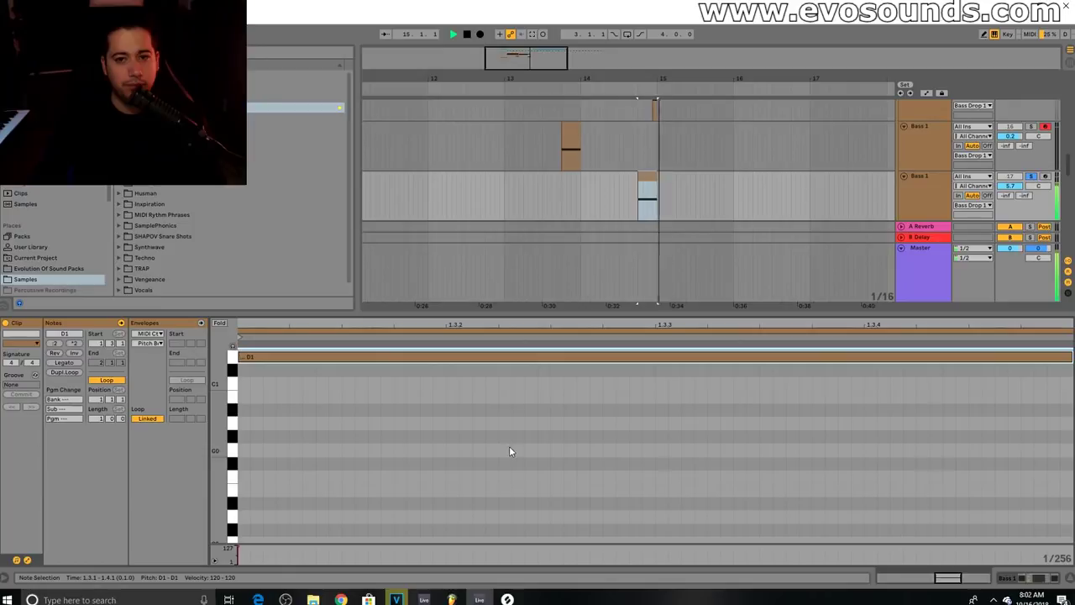
pyautogui.hotkey('shift', 'Up')
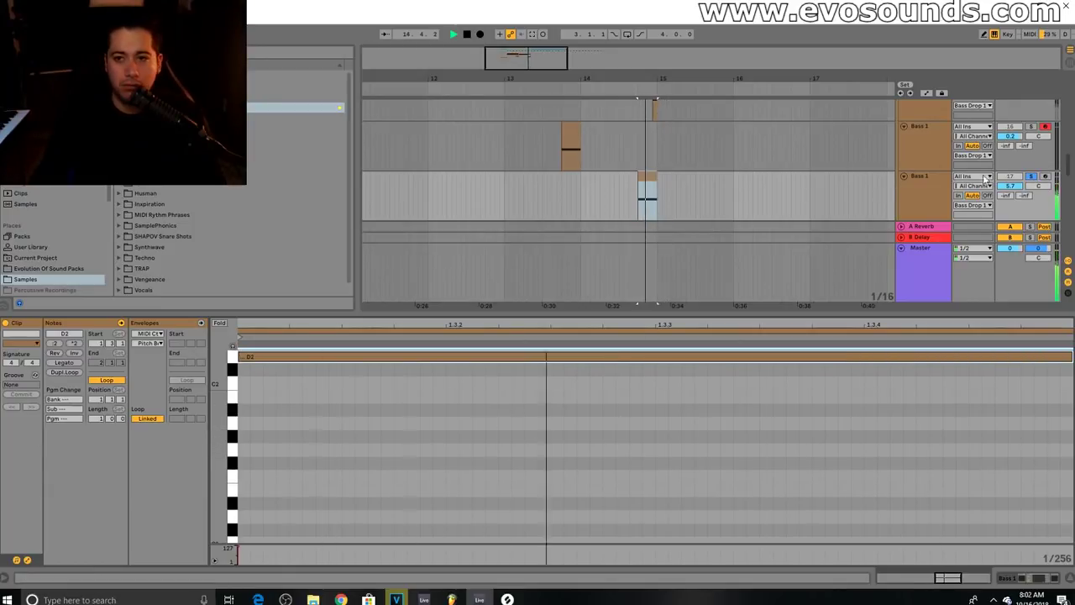
# Unsolo track 17, hide the note editor and play beat 4 of bar 14 with the other tracks.
pyautogui.click(1031, 177)
pyautogui.press('space')
pyautogui.moveTo(768, 312); pyautogui.dragTo(761, 414)
pyautogui.press('space')
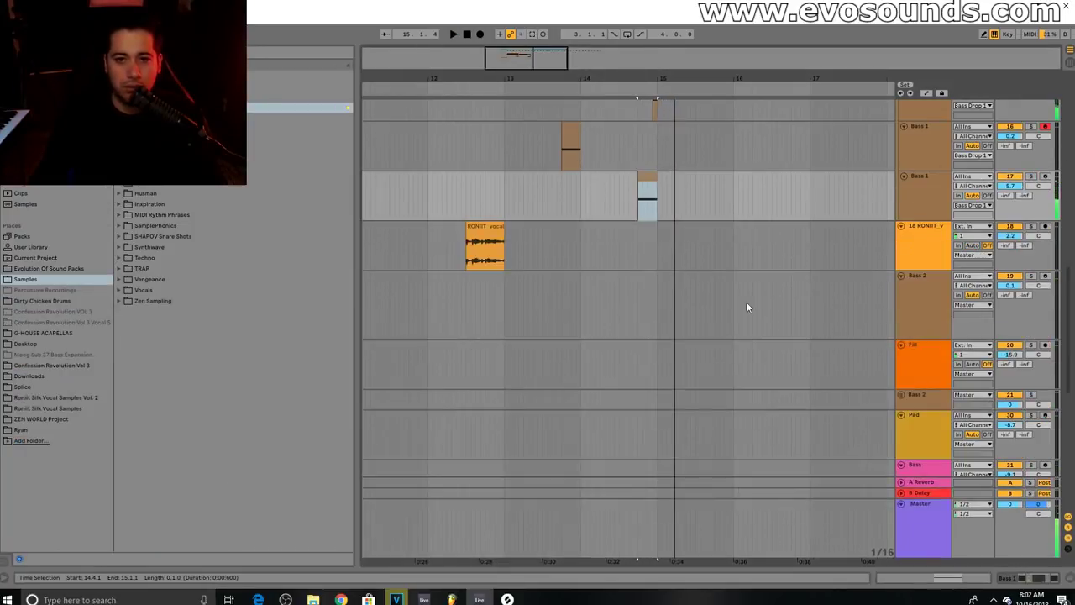
pyautogui.press('space')
# In the track 15 clip at the end of bar 14, extend the start of the D0 note back to 1.2.4.
pyautogui.scroll(2, 714, 243)
pyautogui.click(649, 164)
pyautogui.doubleClick(649, 162)
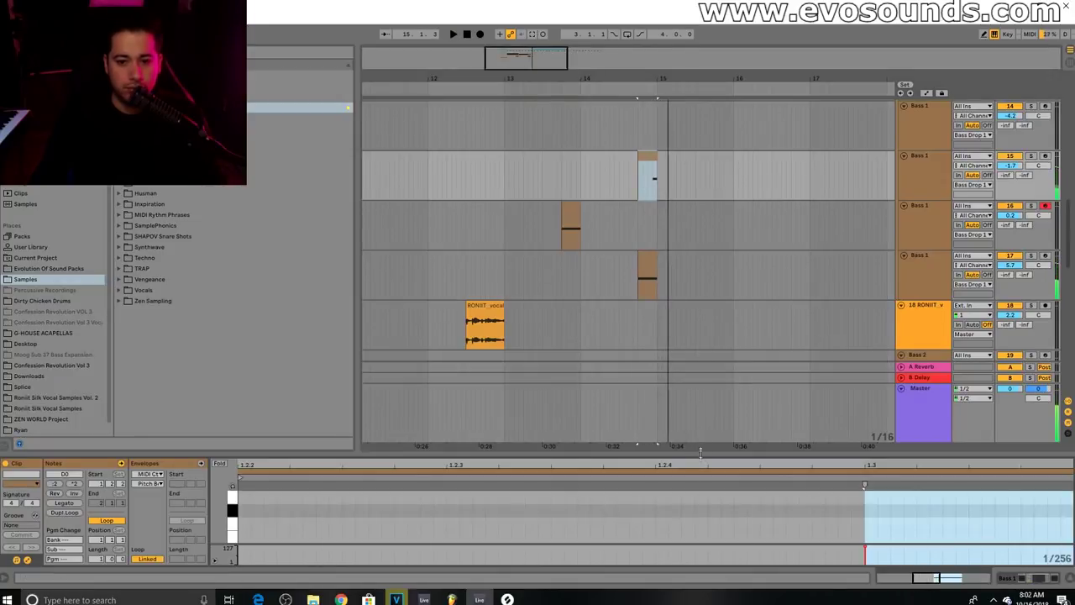
pyautogui.moveTo(701, 452); pyautogui.dragTo(701, 298)
pyautogui.moveTo(866, 409); pyautogui.dragTo(657, 403)
# Solo track 15, play the lengthened note and show the track's devices.
pyautogui.press('space')
pyautogui.click(1032, 157)
pyautogui.doubleClick(919, 163)
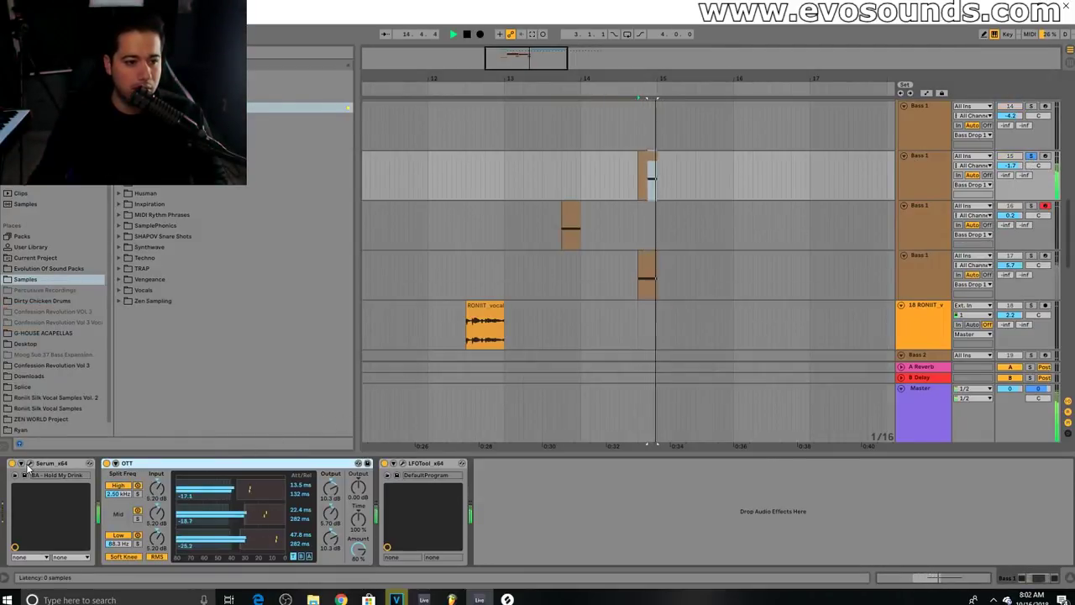
# In track 15's Serum, try the LFO 1 rate and move the first peak of the LFO 1 curve earlier during playback.
pyautogui.click(29, 464)
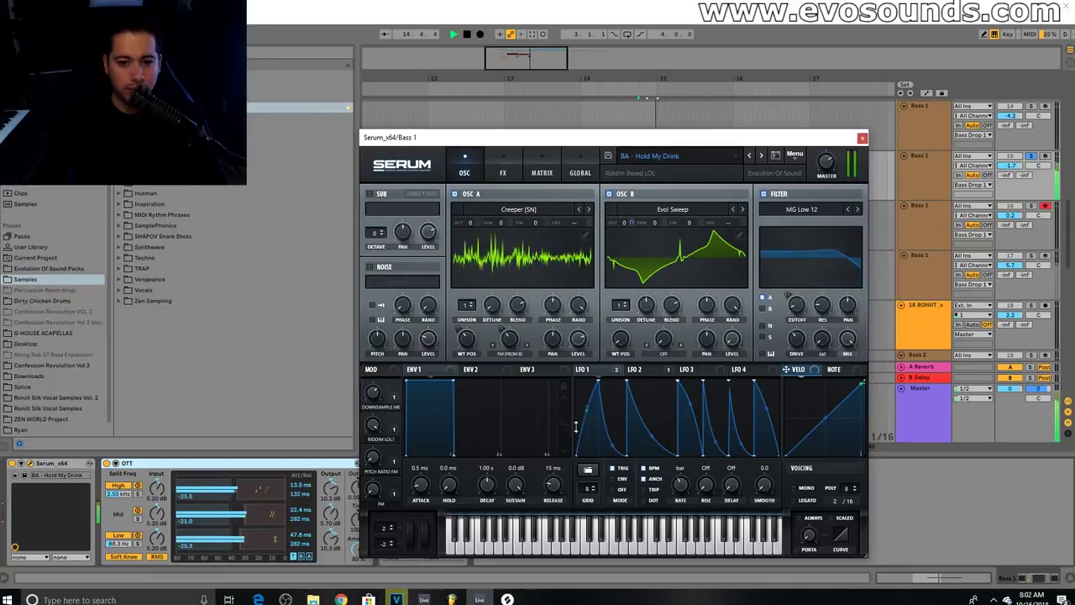
pyautogui.press('space')
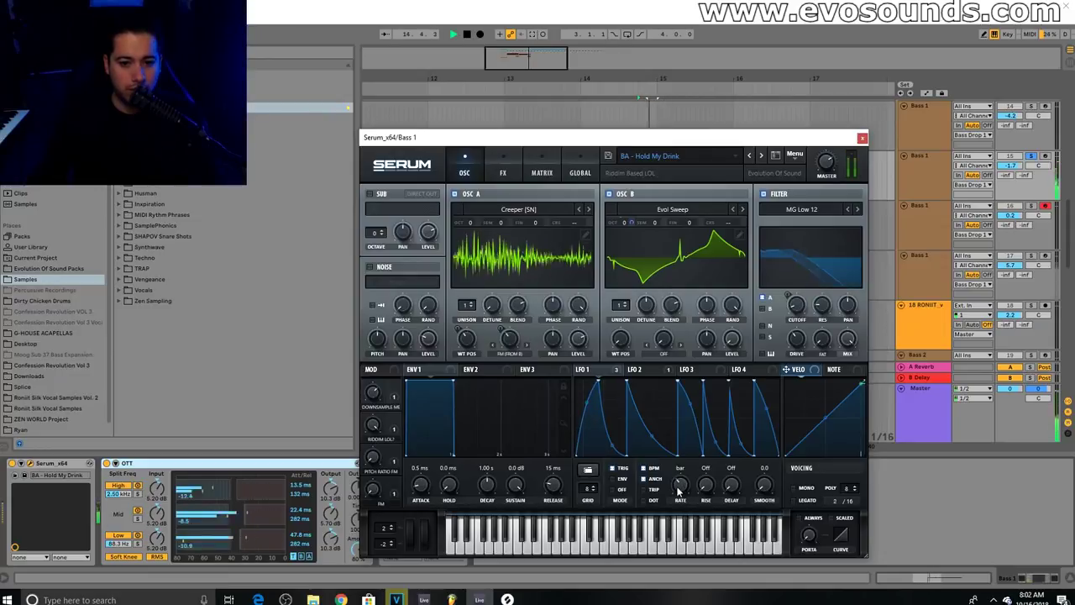
pyautogui.press('space')
pyautogui.moveTo(681, 489); pyautogui.dragTo(675, 494)
pyautogui.press('space')
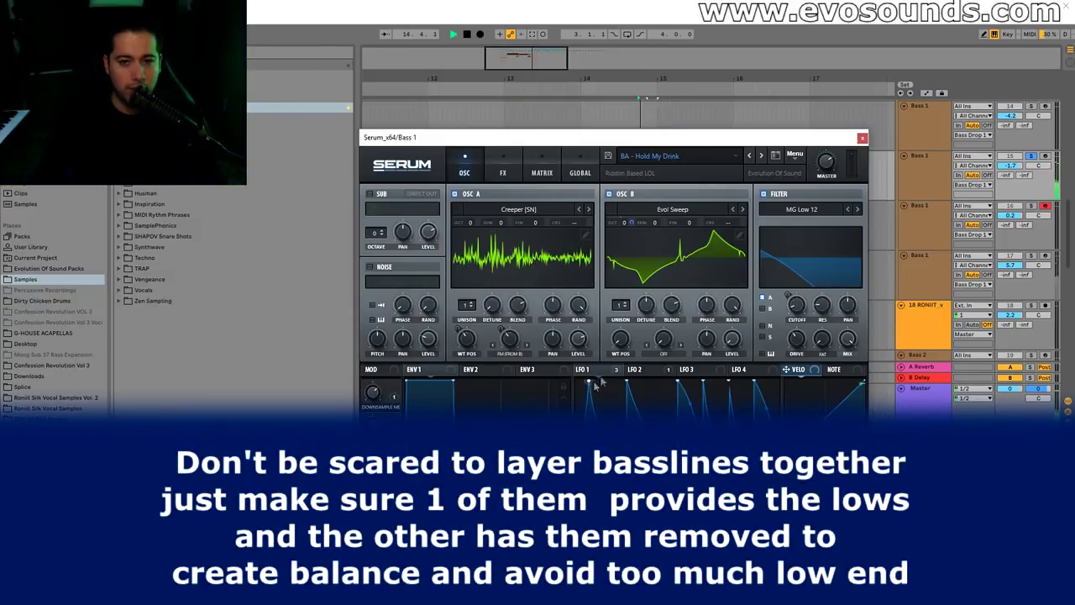
pyautogui.click(862, 138)
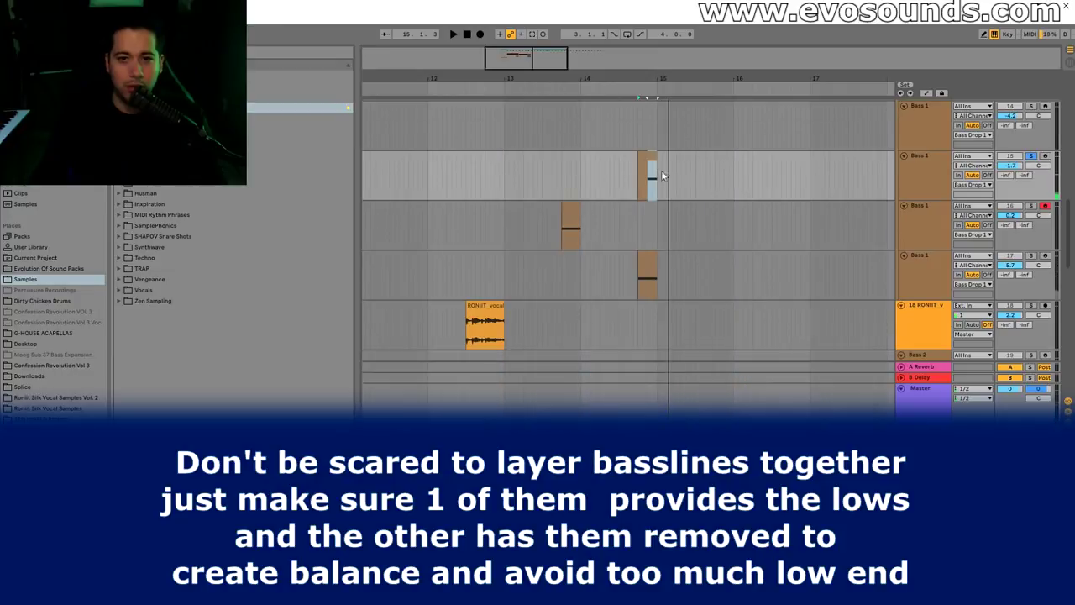
# Unsolo track 15 and play its bar 14 clip together with the other tracks.
pyautogui.click(649, 177)
pyautogui.click(1032, 156)
pyautogui.press('space')
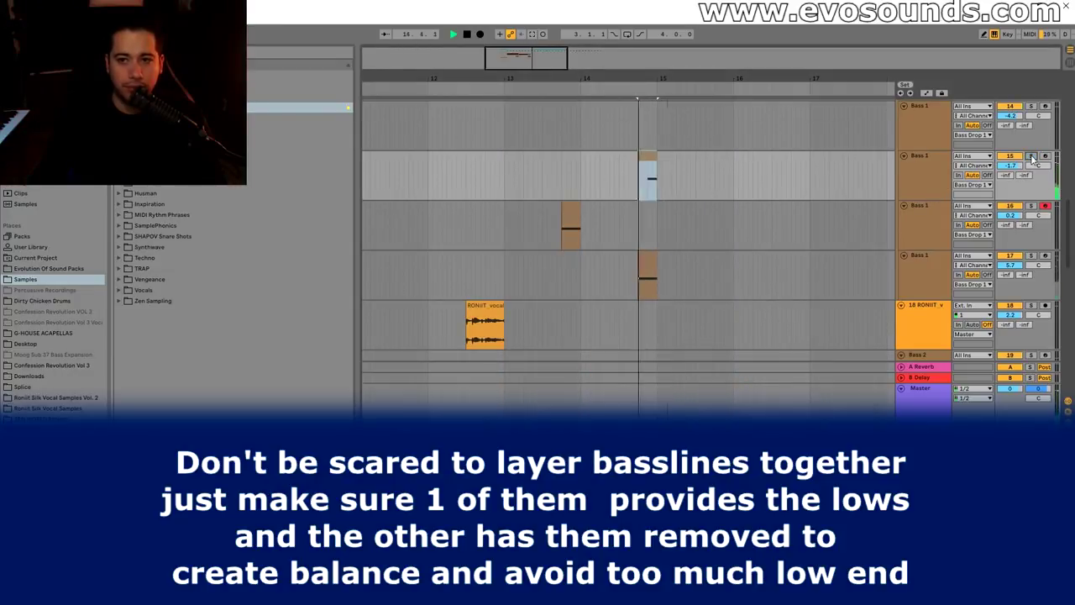
pyautogui.press('space')
# Find EQ Eight in the browser and insert it between Serum and OTT on track 15.
pyautogui.click(652, 182)
pyautogui.click(33, 151)
pyautogui.click(296, 53)
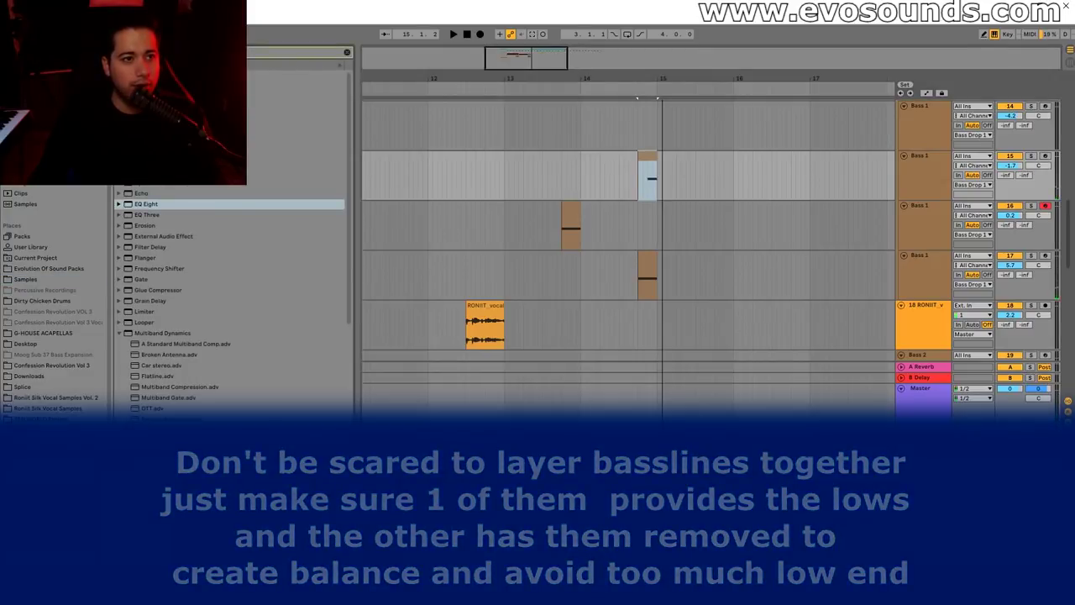
pyautogui.write('pro q')
pyautogui.moveTo(294, 85); pyautogui.dragTo(212, 508)
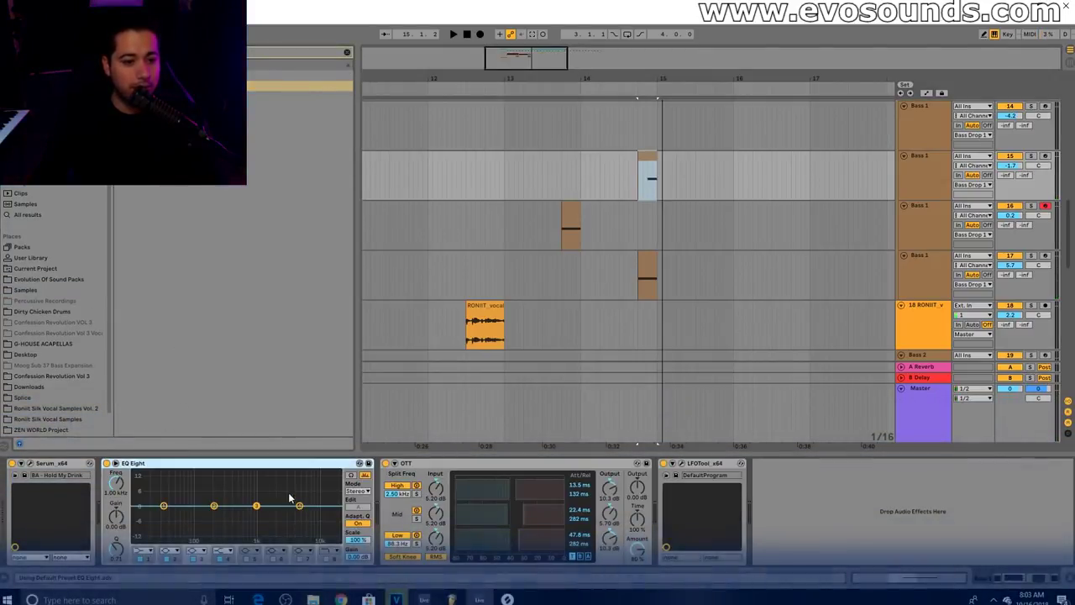
# Set EQ Eight's second band to a low cut at 562 Hz with Q 0.53 while playing the layered clips.
pyautogui.click(171, 551)
pyautogui.click(169, 493)
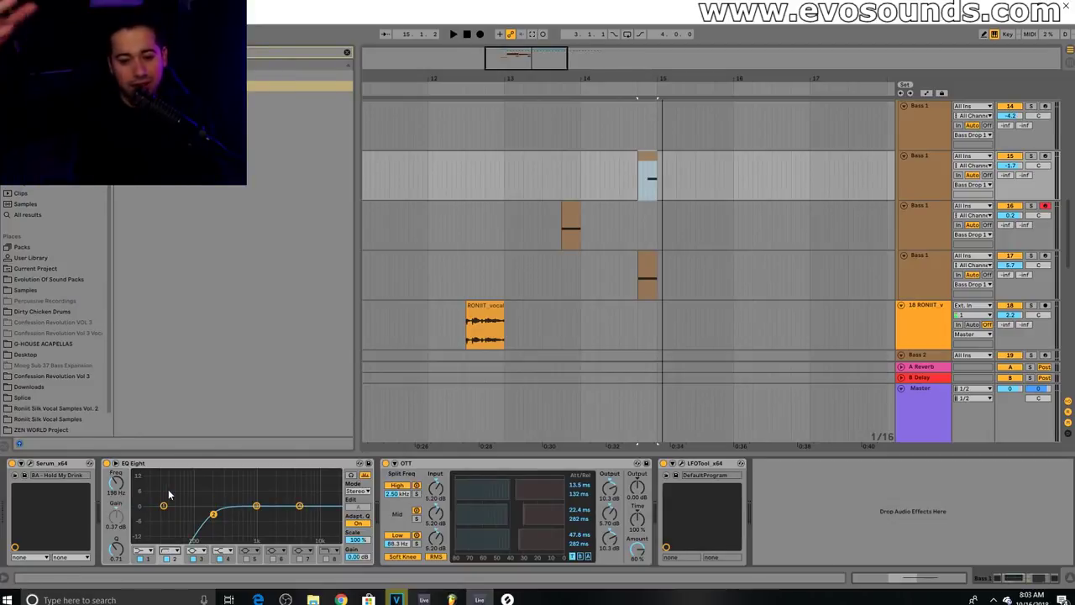
pyautogui.press('space')
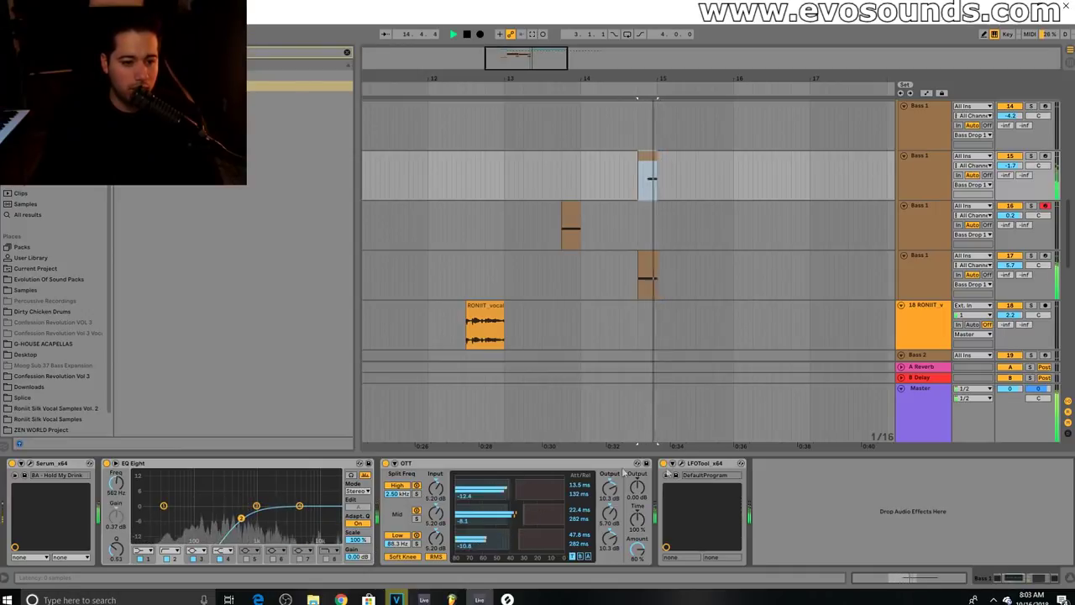
# Lower track 15's volume to -7.4 dB and play the bassline from 12.2.4.
pyautogui.click(644, 233)
pyautogui.press('space')
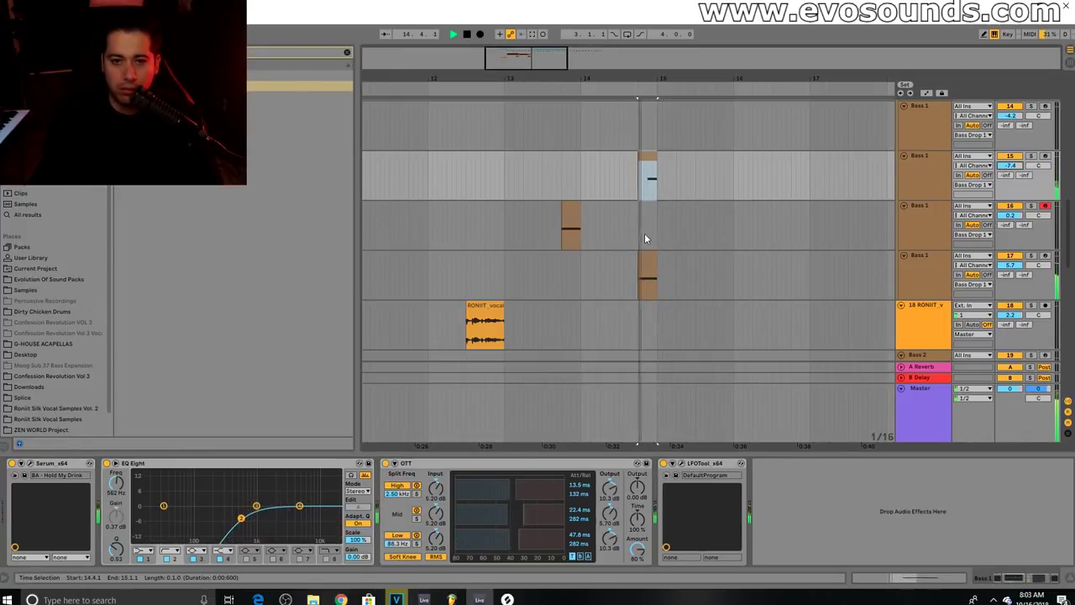
pyautogui.scroll(2, 504, 311)
pyautogui.click(469, 269)
pyautogui.press('space')
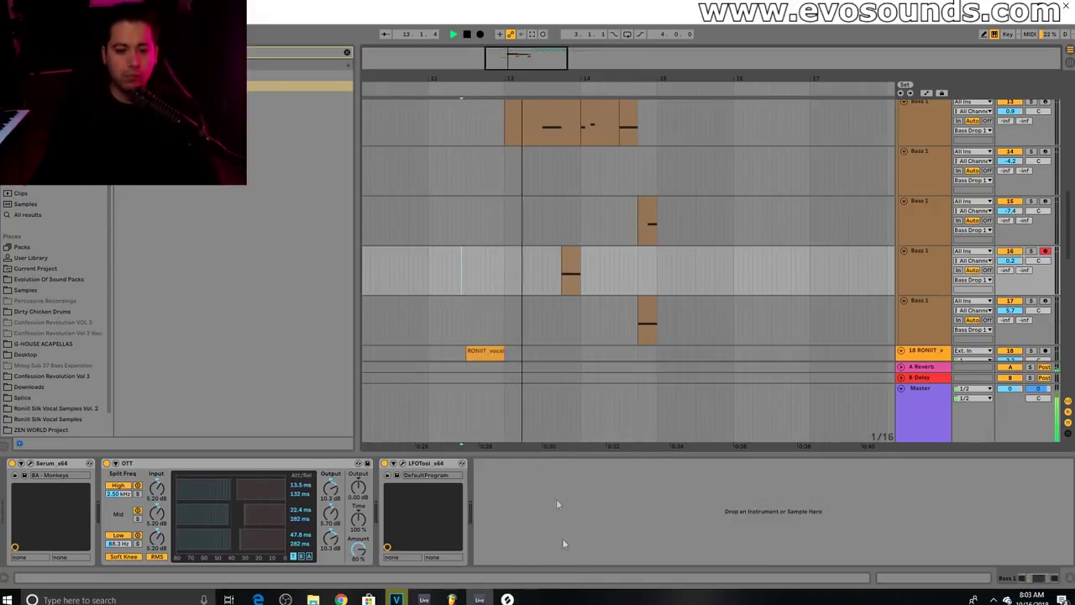
pyautogui.scroll(2, 579, 307)
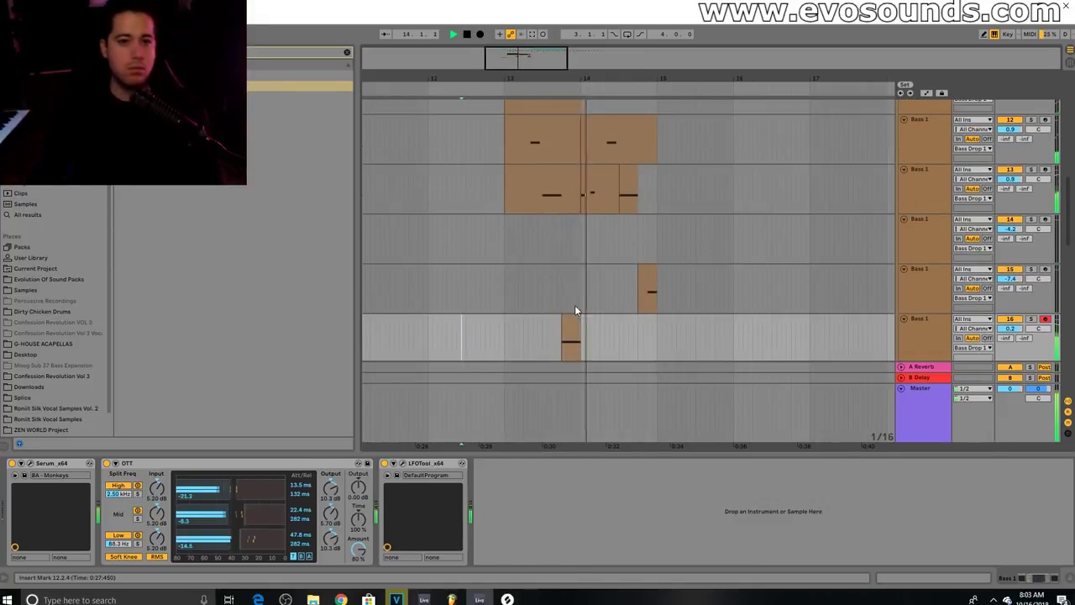
pyautogui.scroll(-1, 653, 242)
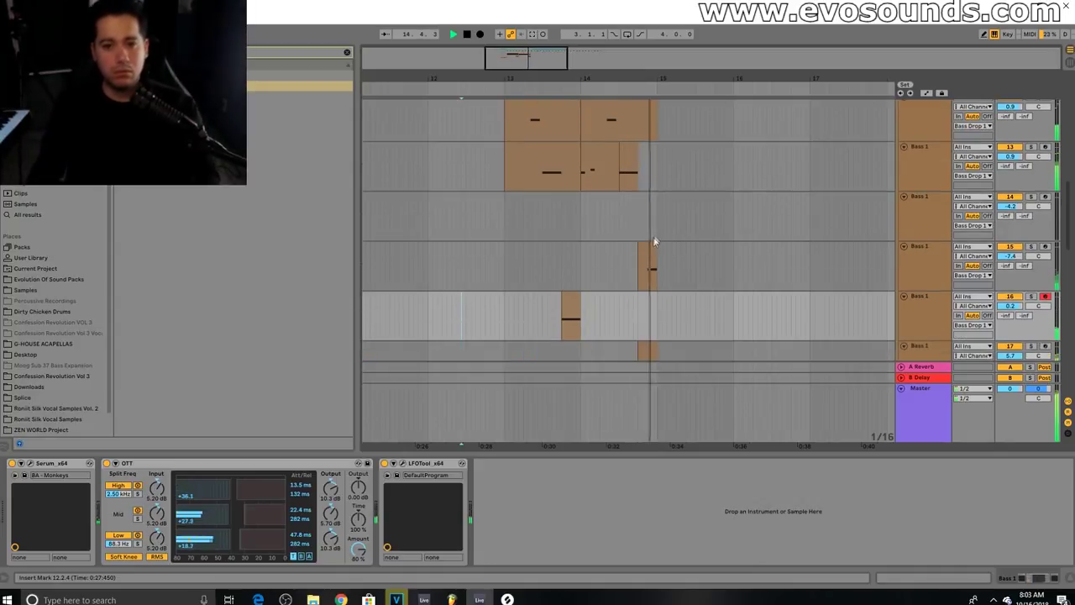
# Copy the one-beat section at 13.3.1 on track 13 to the start of bar 15 and play from 14.1.2.
pyautogui.scroll(3, 655, 237)
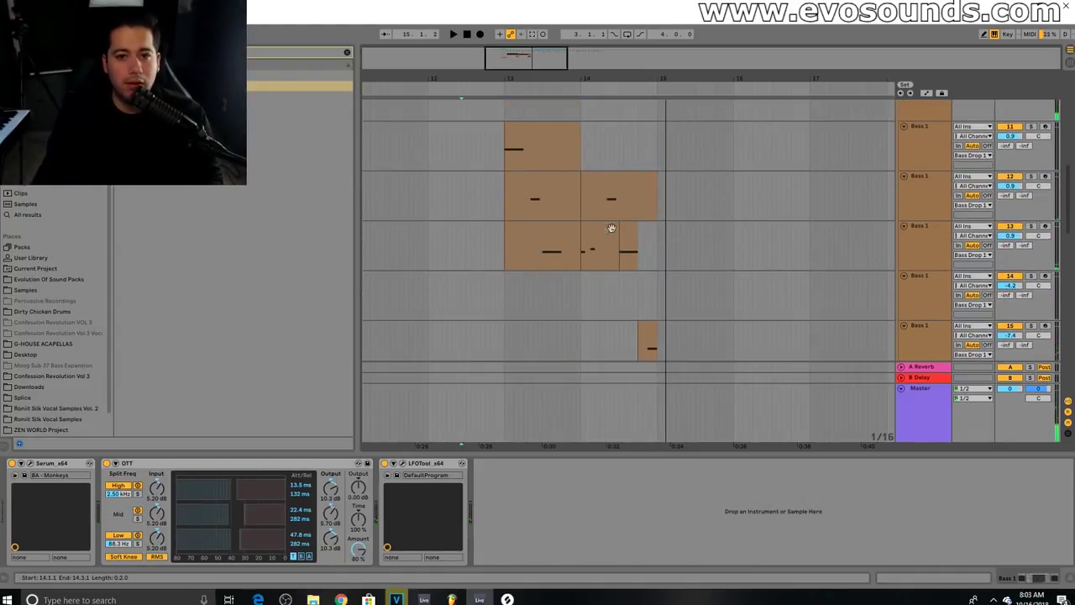
pyautogui.click(550, 235)
pyautogui.click(562, 262)
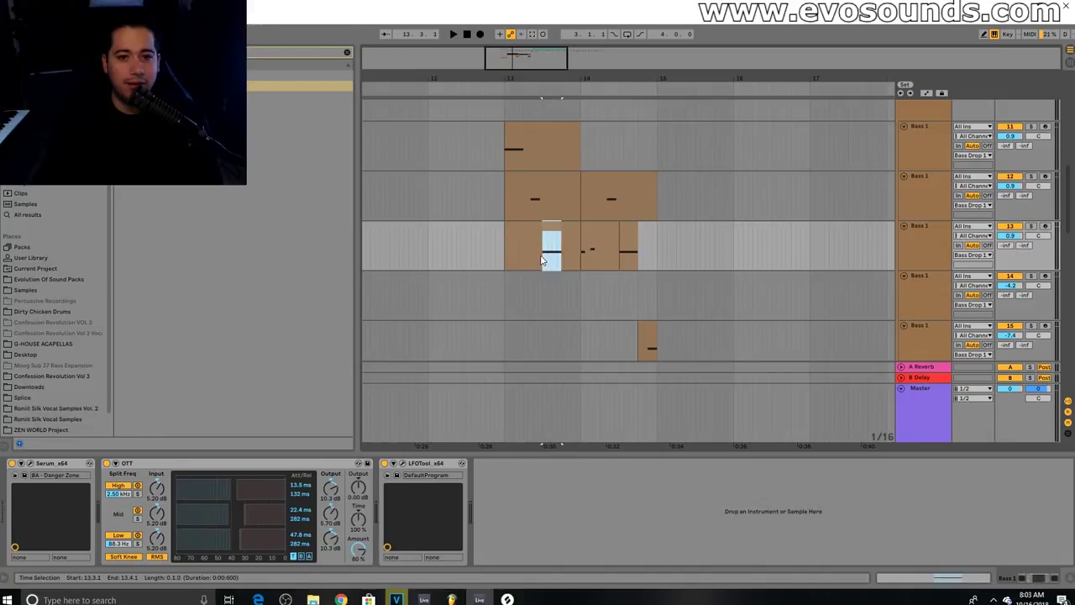
pyautogui.click(662, 254)
pyautogui.hotkey('ctrl', 'v')
pyautogui.press('space')
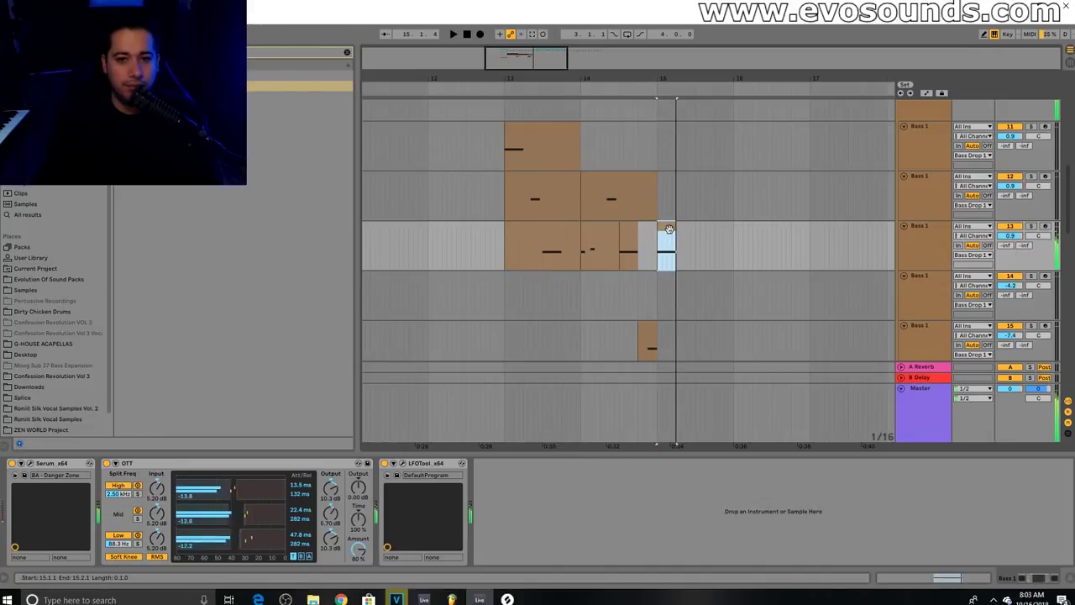
pyautogui.press('space')
pyautogui.press('space')
pyautogui.click(586, 260)
pyautogui.press('space')
# Copy the one-beat clip on track 16 from beat 4 of bar 13 to beat 2 of bar 15.
pyautogui.scroll(-2, 595, 290)
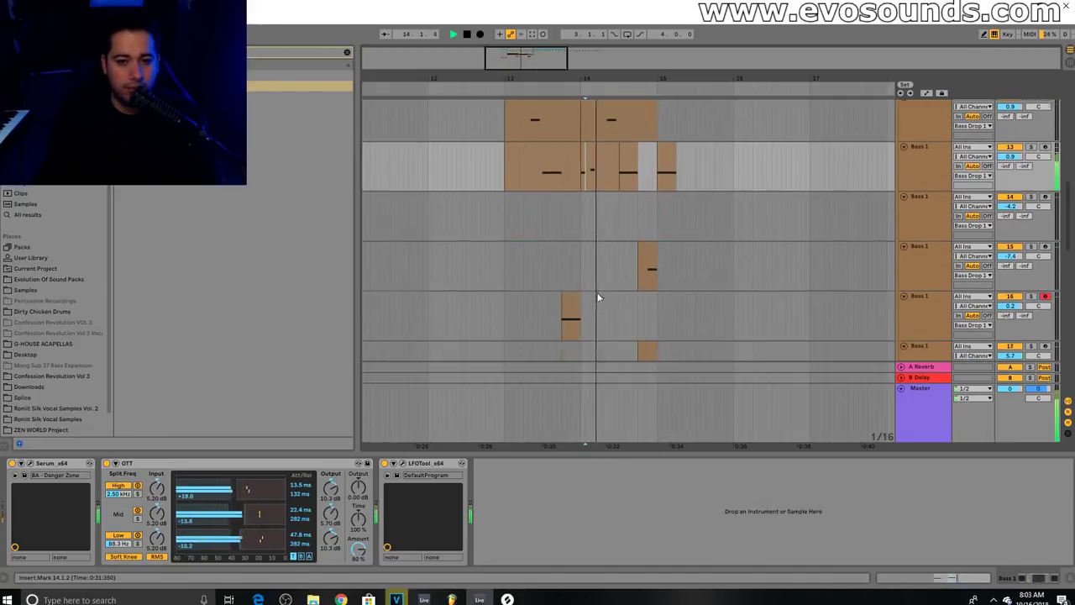
pyautogui.click(566, 294)
pyautogui.hotkey('ctrl', 'c')
pyautogui.click(677, 315)
pyautogui.hotkey('ctrl', 'v')
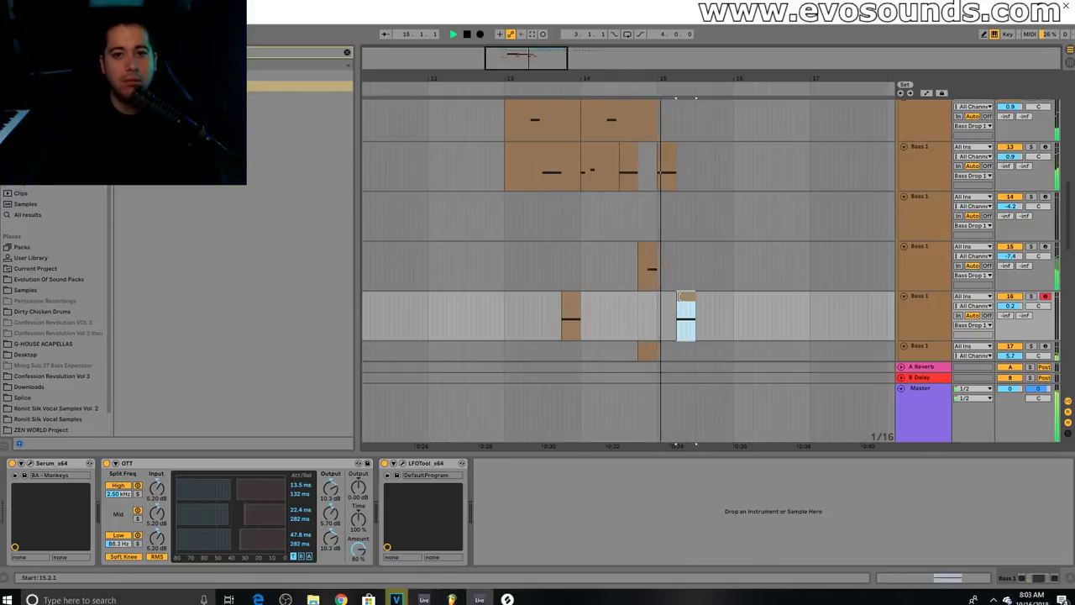
# Play the extended bassline from 14.2.1 and again from 12.3.1.
pyautogui.click(600, 223)
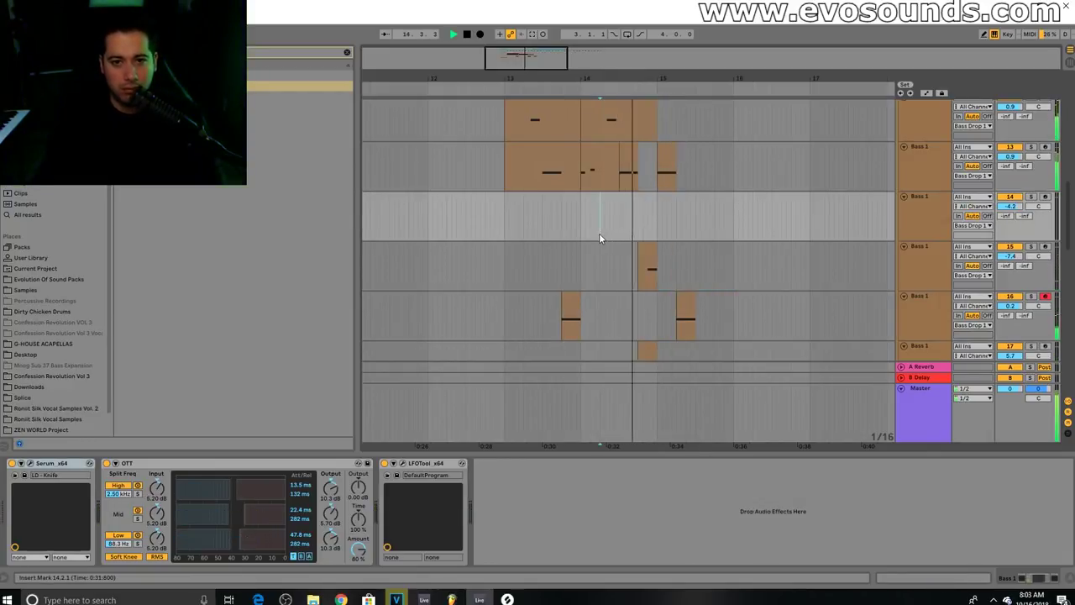
pyautogui.moveTo(465, 199); pyautogui.dragTo(466, 199)
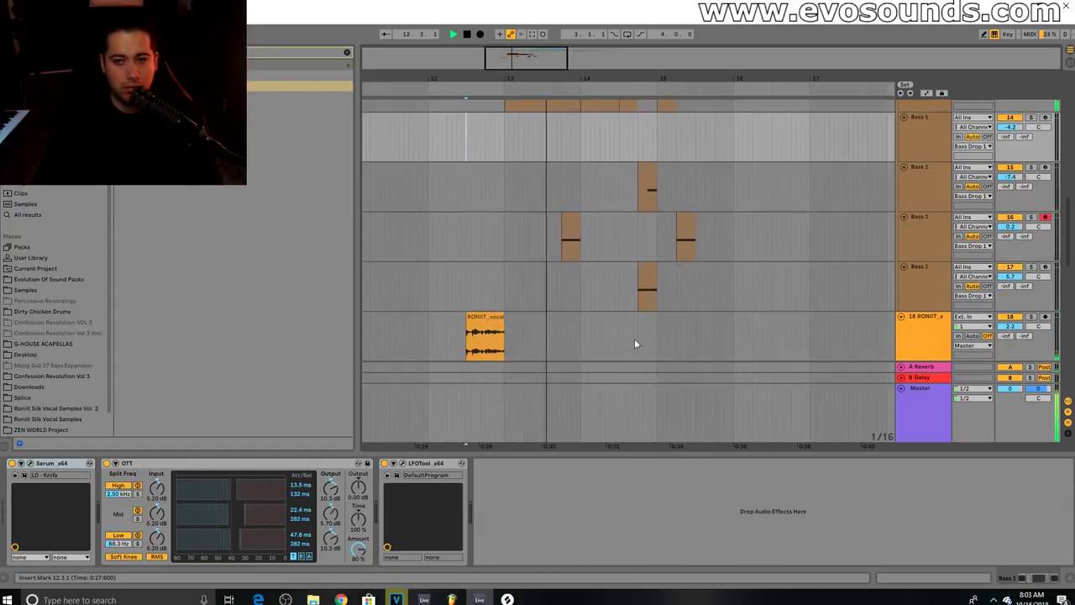
pyautogui.scroll(2, 823, 309)
pyautogui.scroll(1, 793, 304)
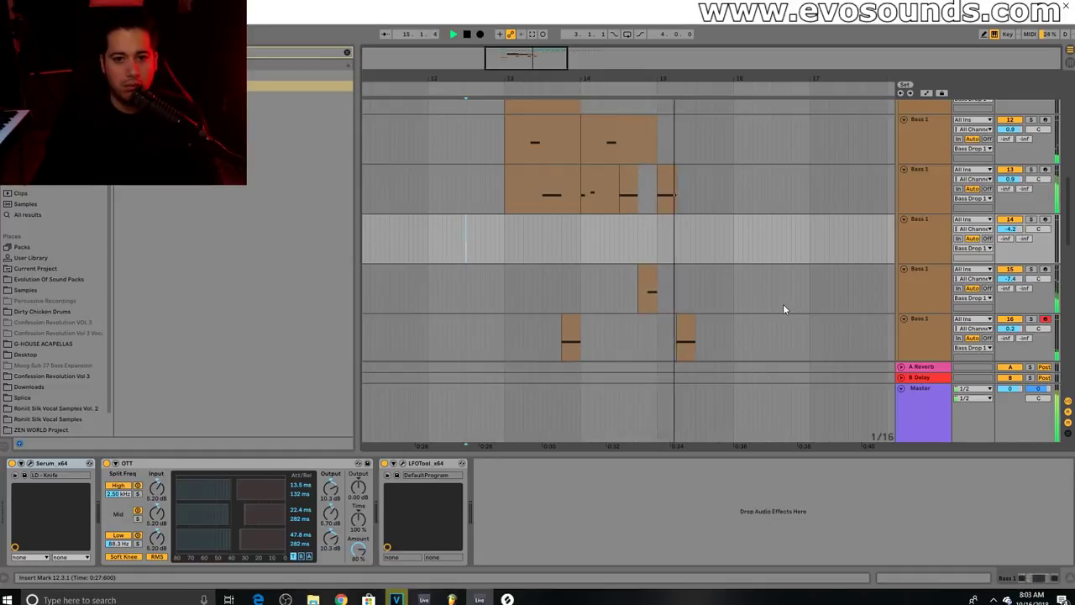
# Reshape the first peak of LFO 1 in track 15's Serum and place the playback start at 12.2.4.
pyautogui.click(657, 277)
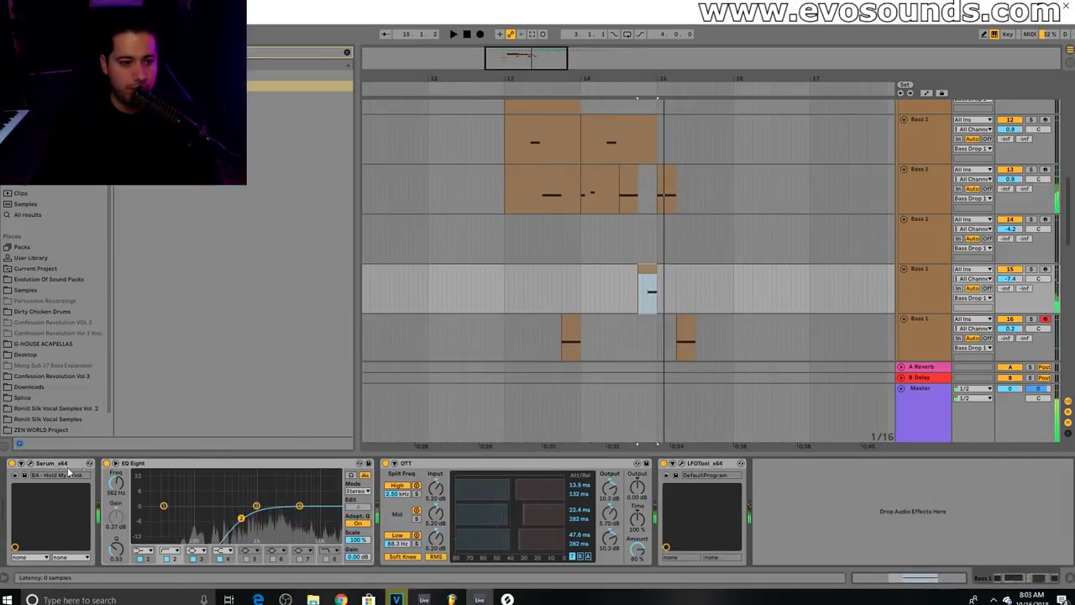
pyautogui.click(31, 464)
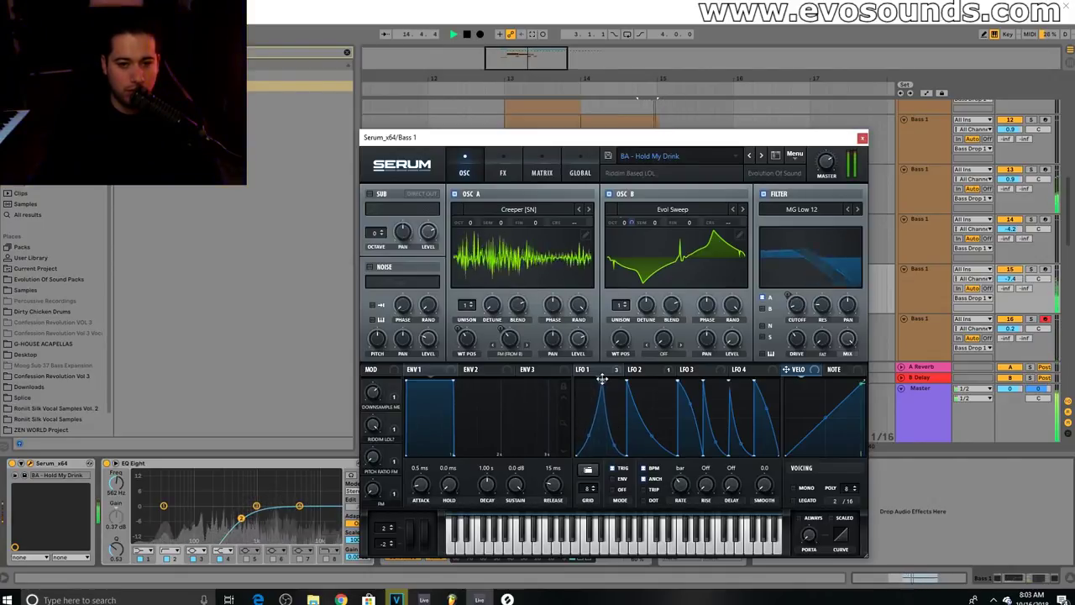
pyautogui.click(862, 137)
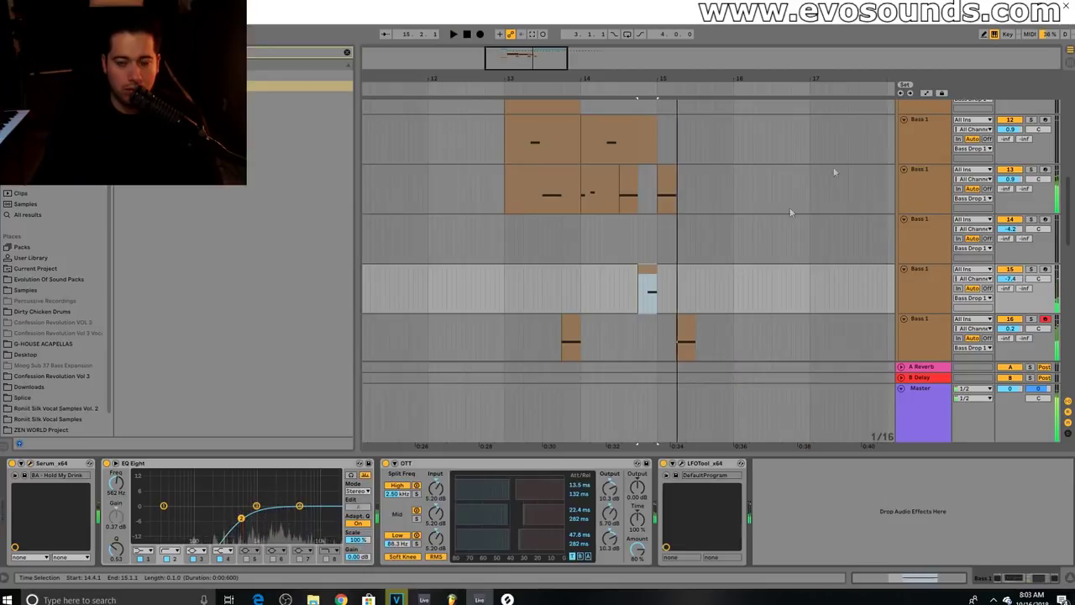
pyautogui.scroll(-3, 633, 318)
pyautogui.click(463, 272)
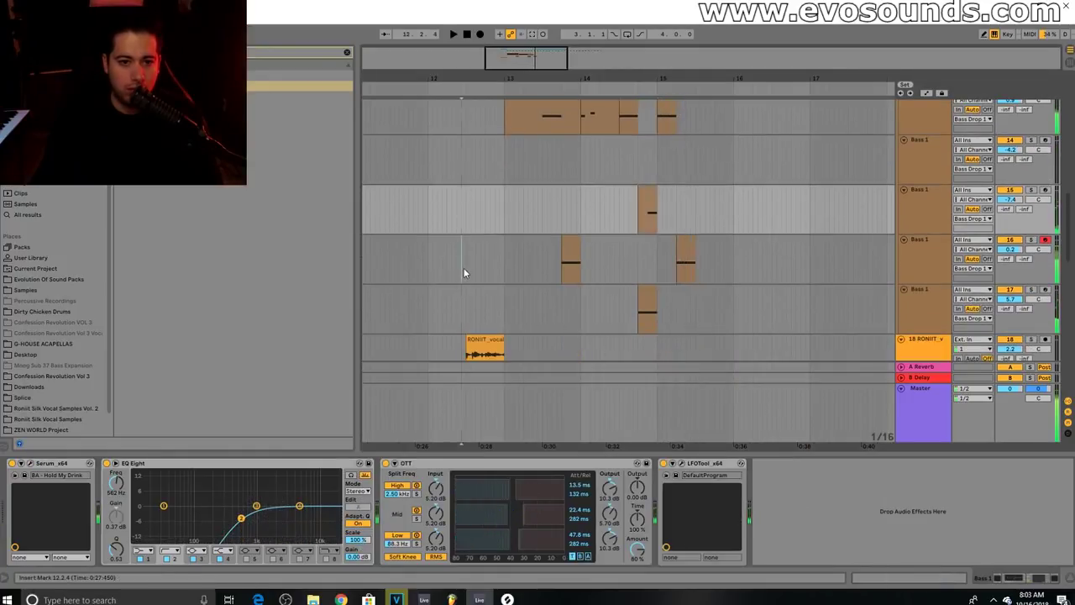
# Play the bassline arrangement from 12.2.4 through the end of bar 14.
pyautogui.scroll(2, 599, 311)
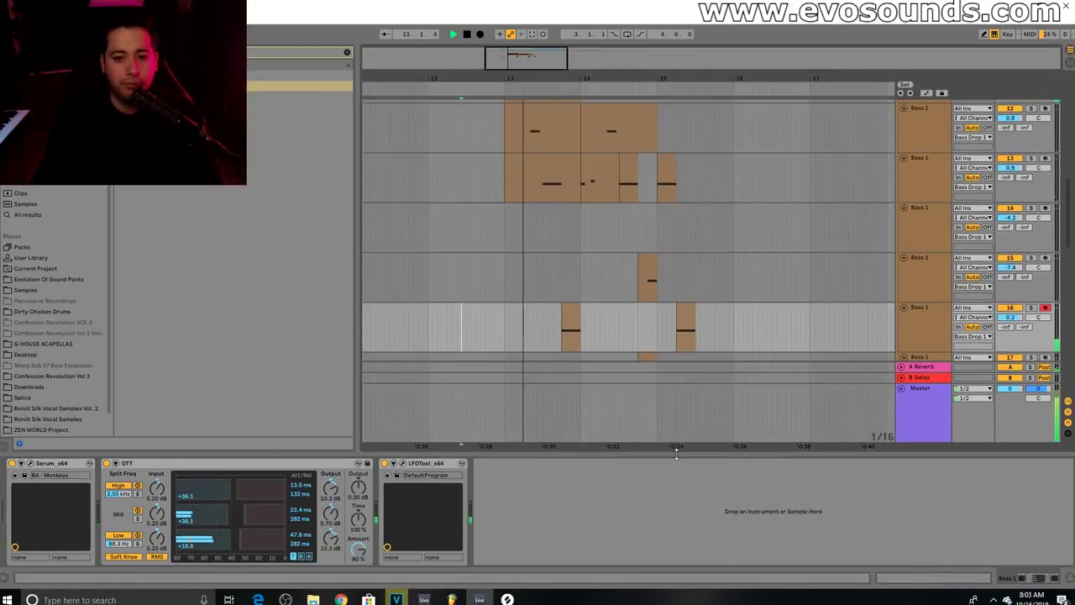
pyautogui.scroll(1, 650, 383)
pyautogui.scroll(-1, 636, 377)
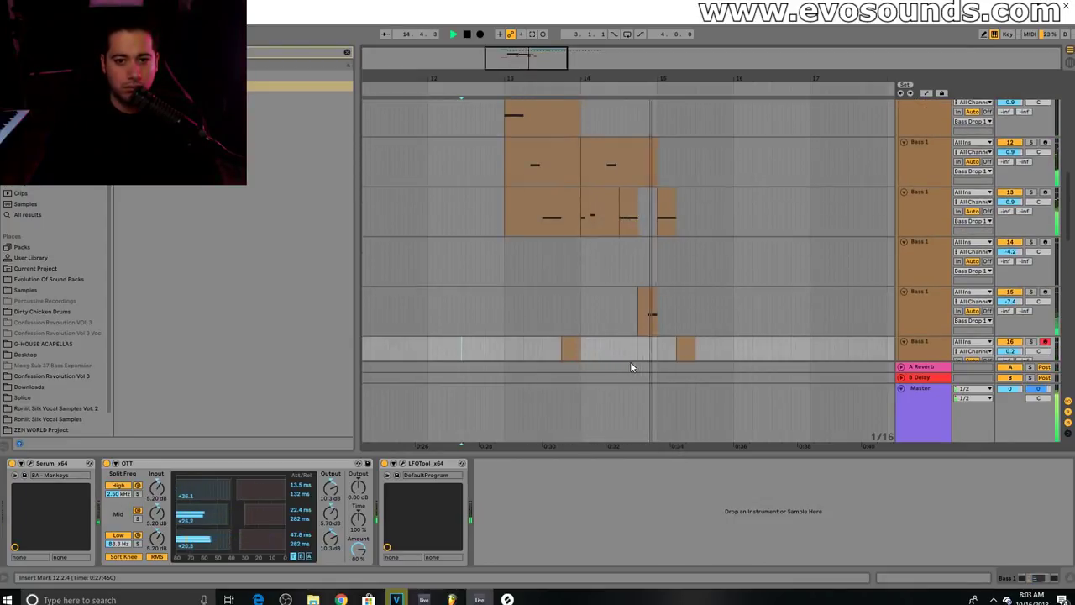
# Play from 14.3.3 and shorten the clip on track 17 at 14.4.1 so that it ends at 14.4.3.
pyautogui.click(631, 222)
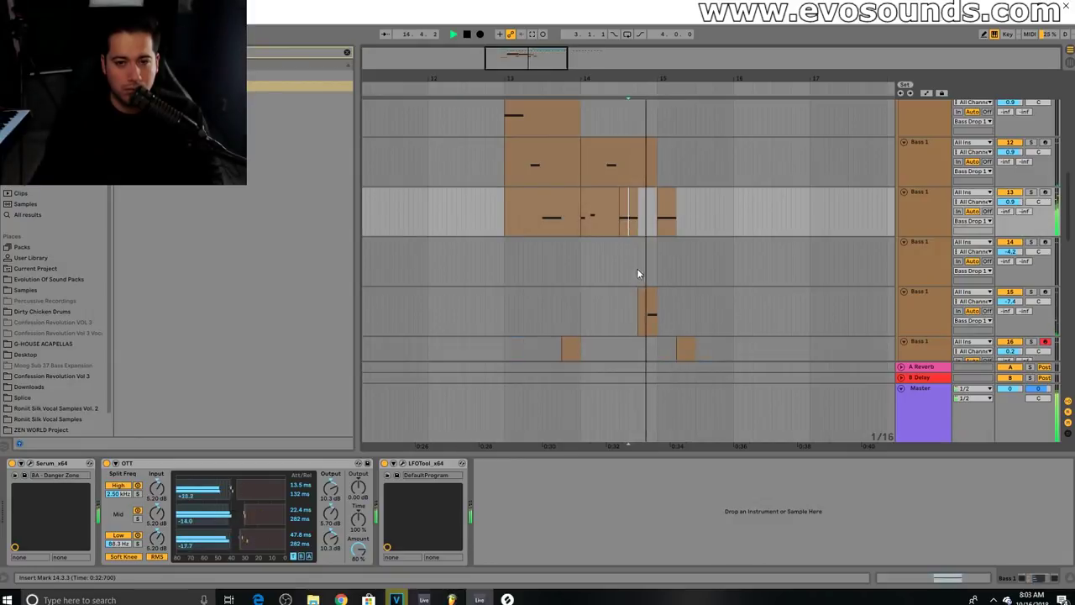
pyautogui.scroll(-2, 646, 303)
pyautogui.click(648, 302)
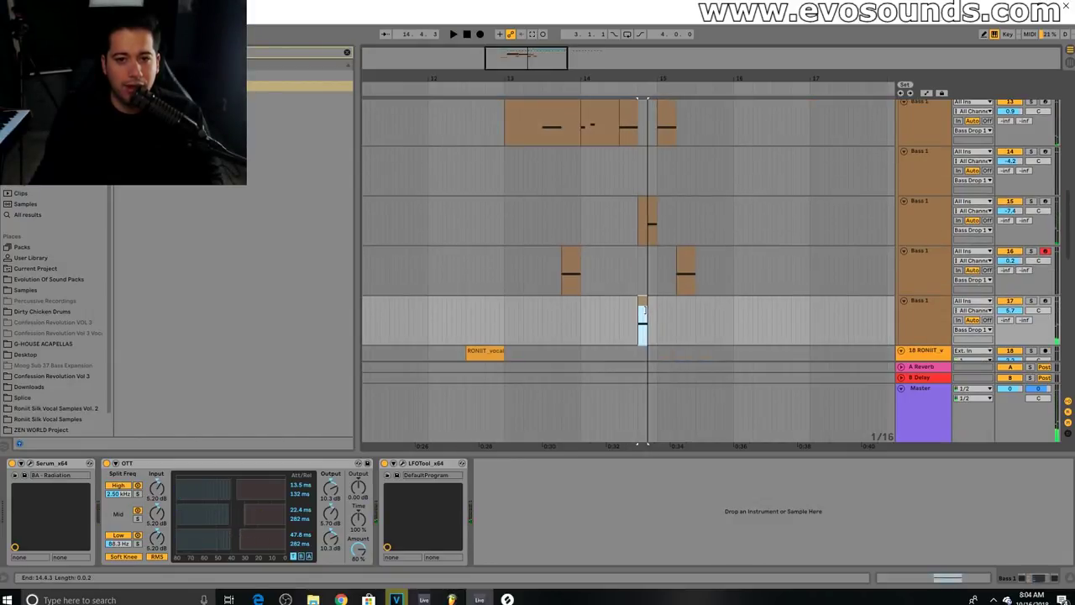
# Try the half-beat clip at 14.4.1 on tracks 16, 14 and 13, auditioning the different bass sounds.
pyautogui.moveTo(642, 302); pyautogui.dragTo(642, 252)
pyautogui.press('space')
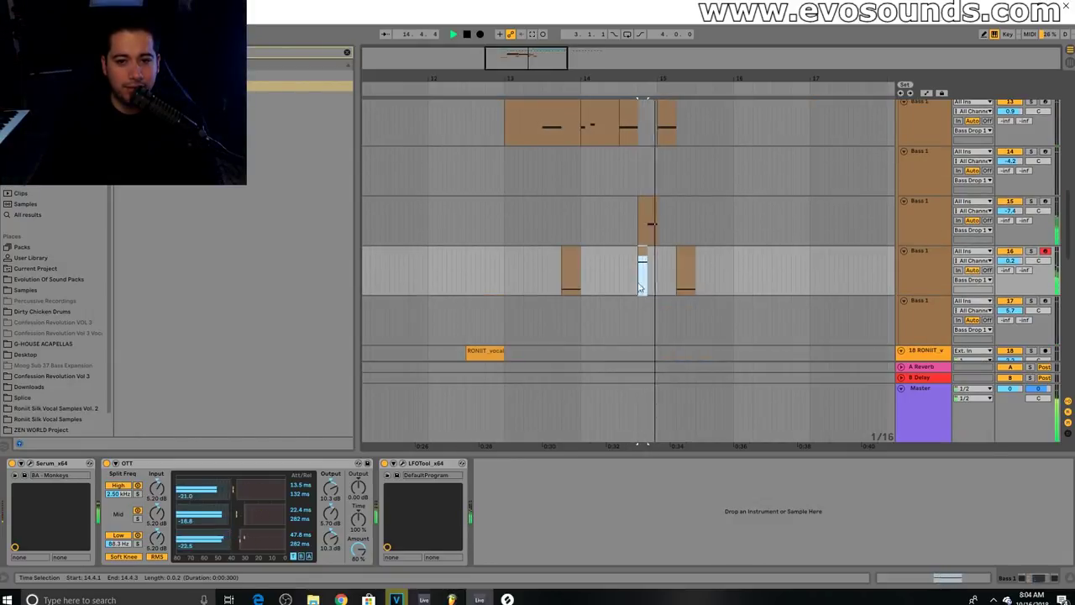
pyautogui.click(644, 191)
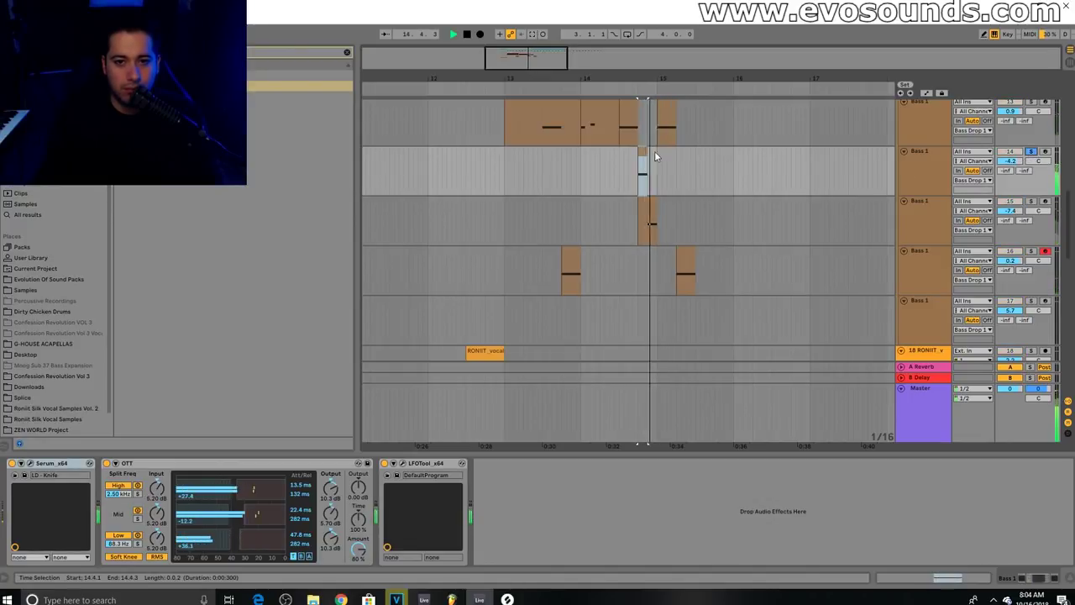
pyautogui.scroll(2, 647, 184)
pyautogui.press('space')
pyautogui.click(647, 203)
pyautogui.scroll(3, 655, 218)
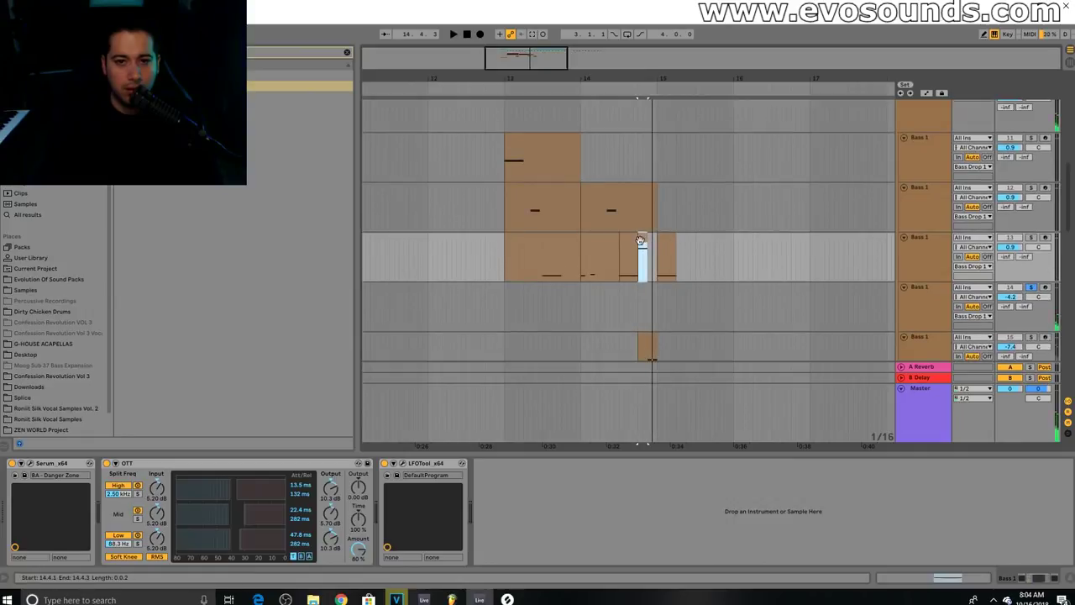
# Move the half-beat clip at 14.4.1 up to track 12 and audition it.
pyautogui.moveTo(641, 240); pyautogui.dragTo(641, 185)
pyautogui.press('space')
pyautogui.press('space')
# Open the half-beat clip on track 12 and transpose its note down two octaves to D0.
pyautogui.doubleClick(641, 186)
pyautogui.moveTo(401, 414); pyautogui.dragTo(490, 305)
pyautogui.hotkey('shift', 'Down')
pyautogui.hotkey('shift', 'Down')
# Audition the half-beat clip on track 12, close the clip view and play from 12.3.2.
pyautogui.press('space')
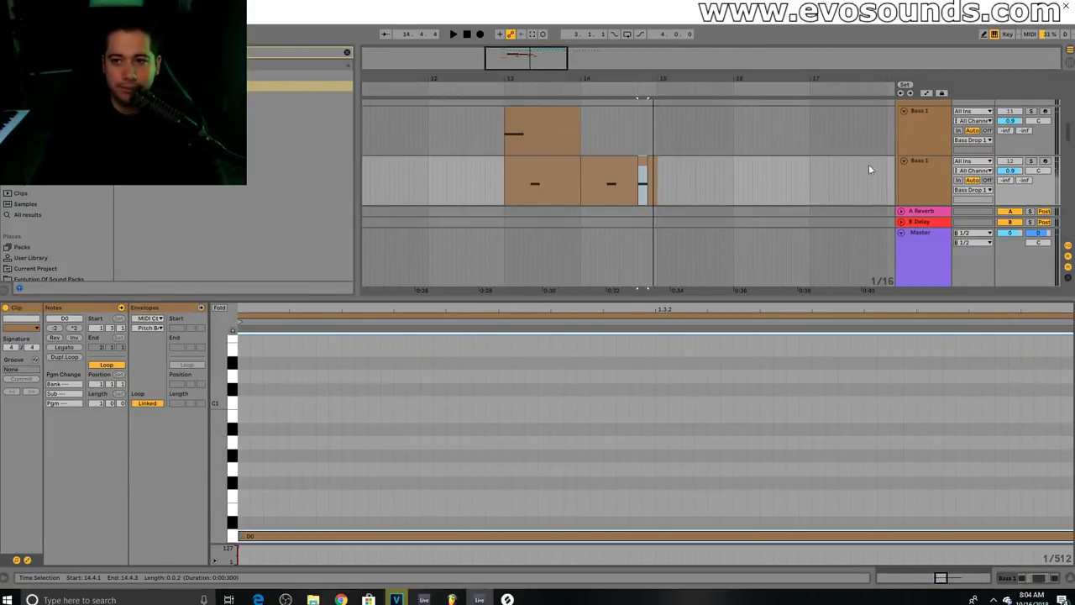
pyautogui.press('space')
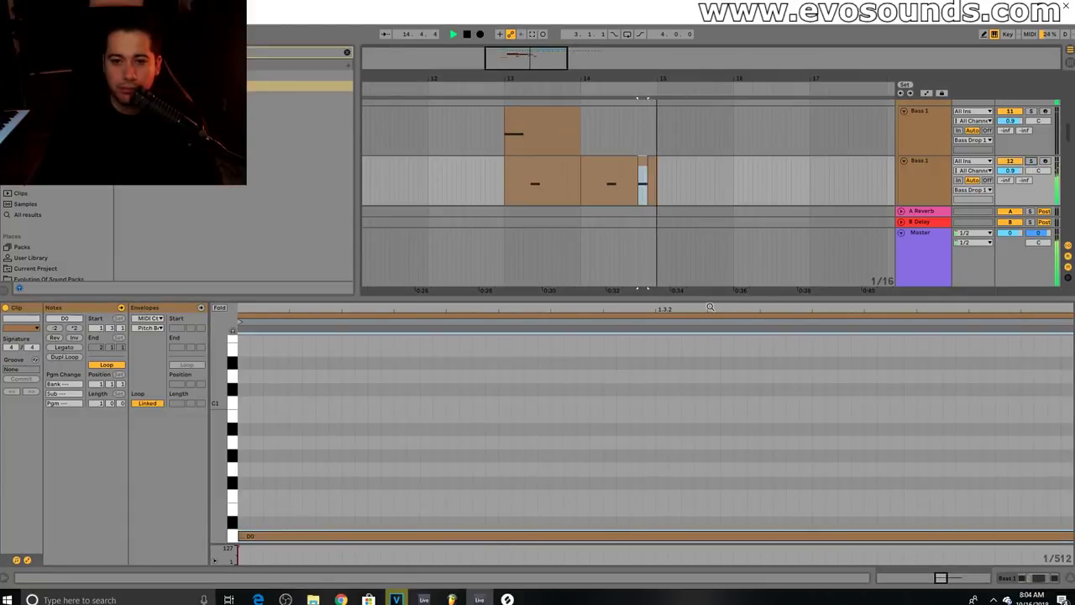
pyautogui.hotkey('ctrl', 'alt', 'l')
pyautogui.click(470, 252)
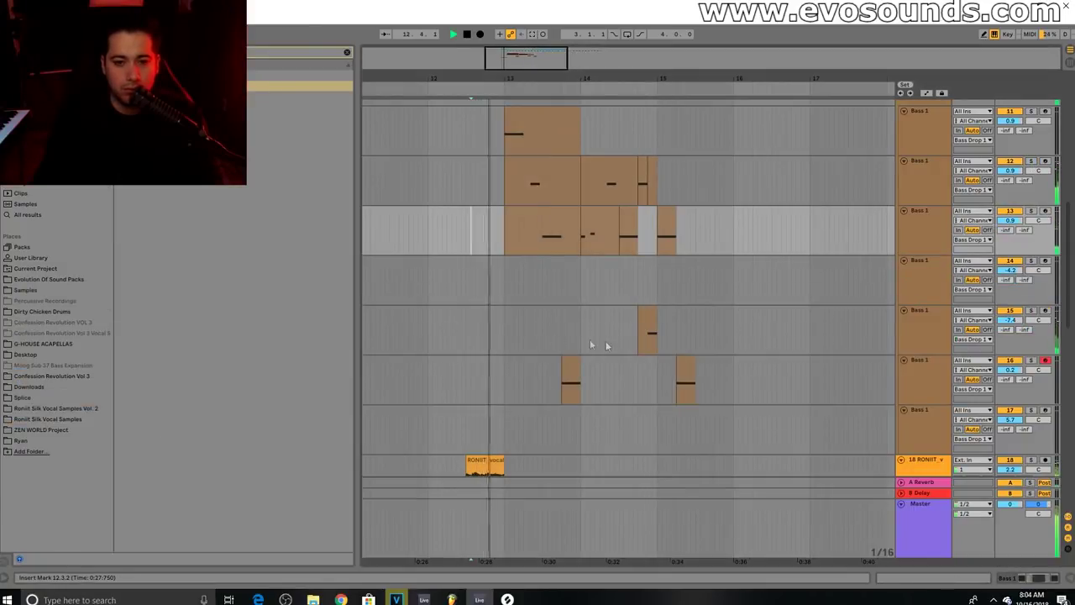
# Stop playback and delete the section from 14.4.1 to 15.1.1 on track 12.
pyautogui.click(642, 172)
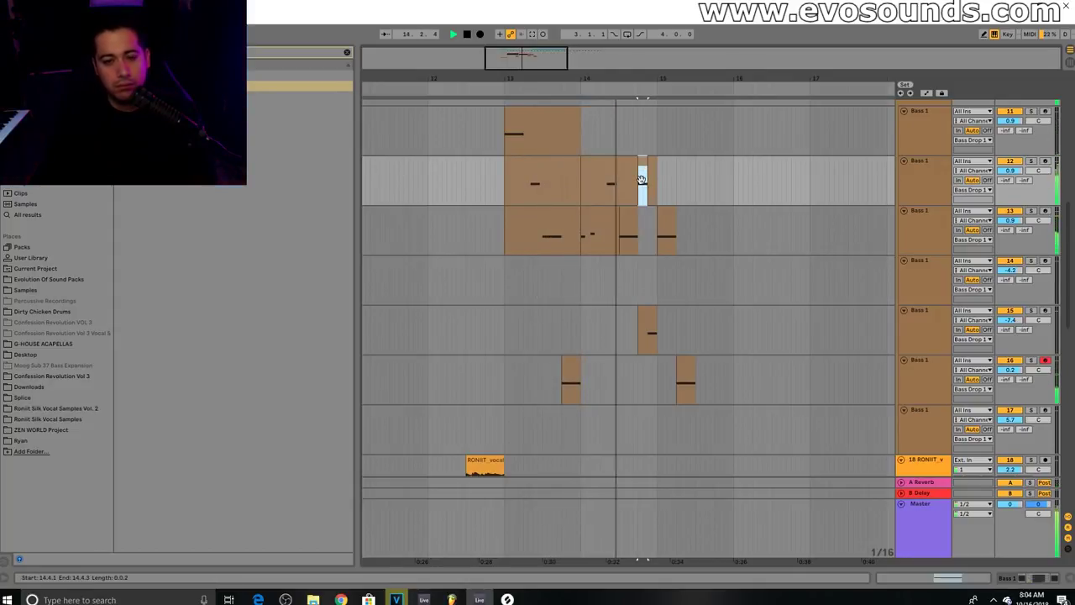
pyautogui.press('space')
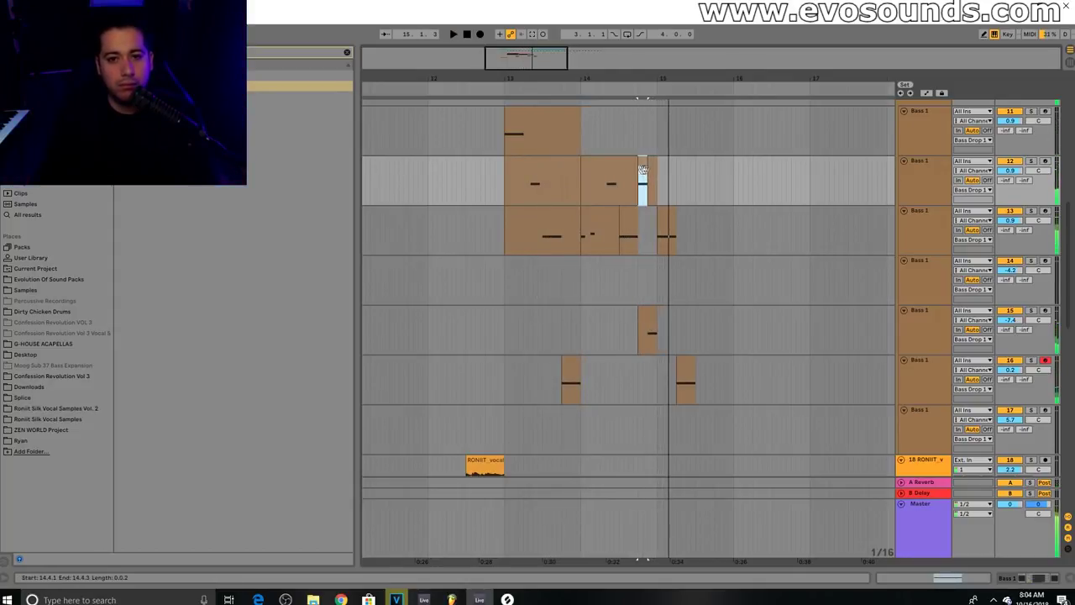
pyautogui.moveTo(644, 172); pyautogui.dragTo(653, 168)
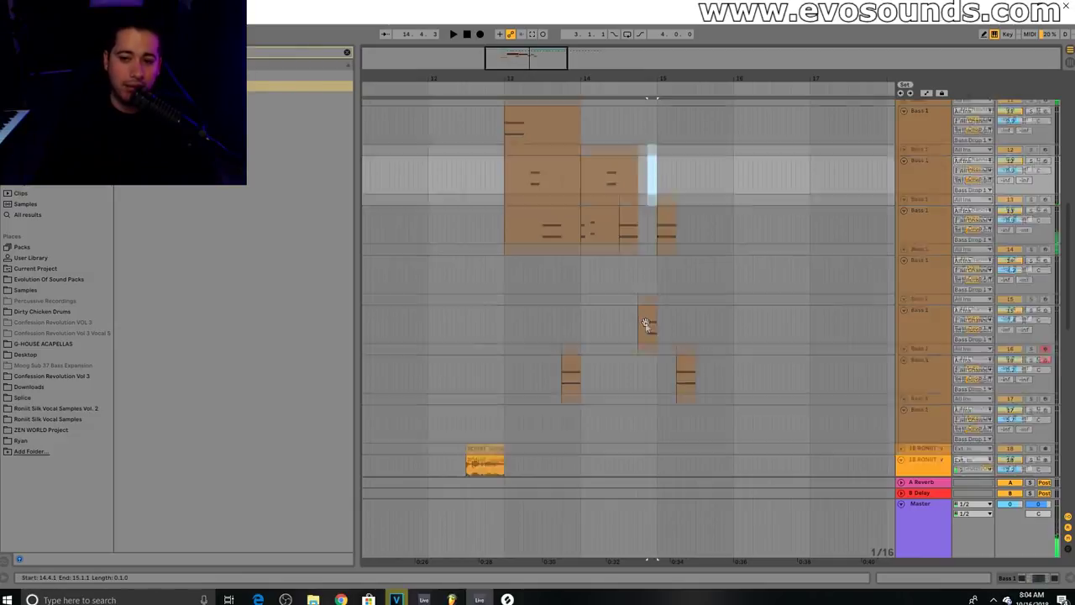
# Play the track 15 clip at 14.4.1 and extend its D0 note back to the clip's start at 1.2.2.
pyautogui.scroll(-3, 646, 321)
pyautogui.click(647, 247)
pyautogui.press('space')
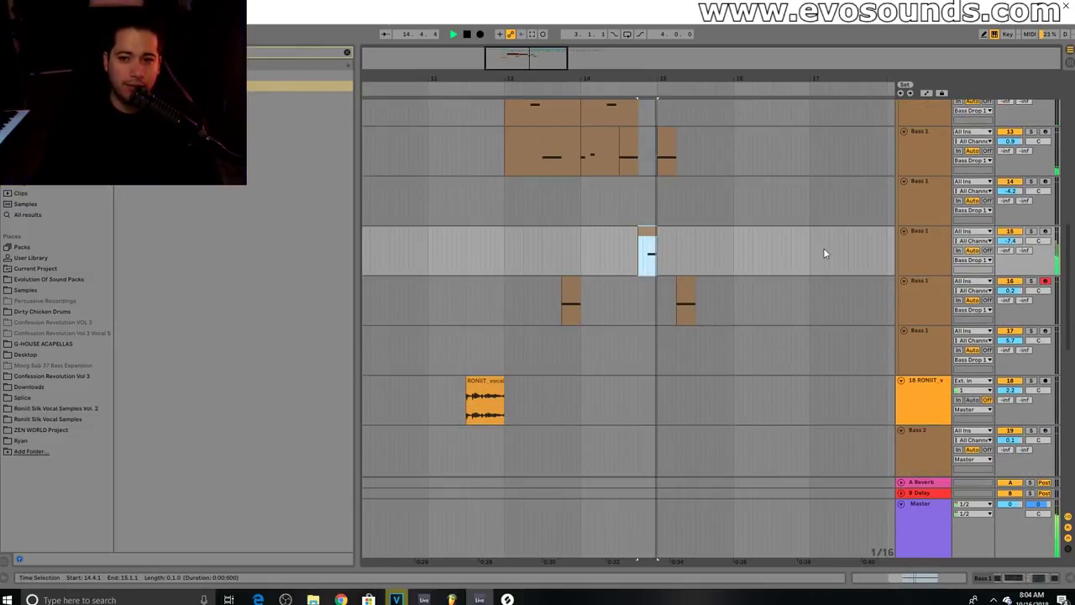
pyautogui.doubleClick(648, 233)
pyautogui.moveTo(674, 455); pyautogui.dragTo(255, 452)
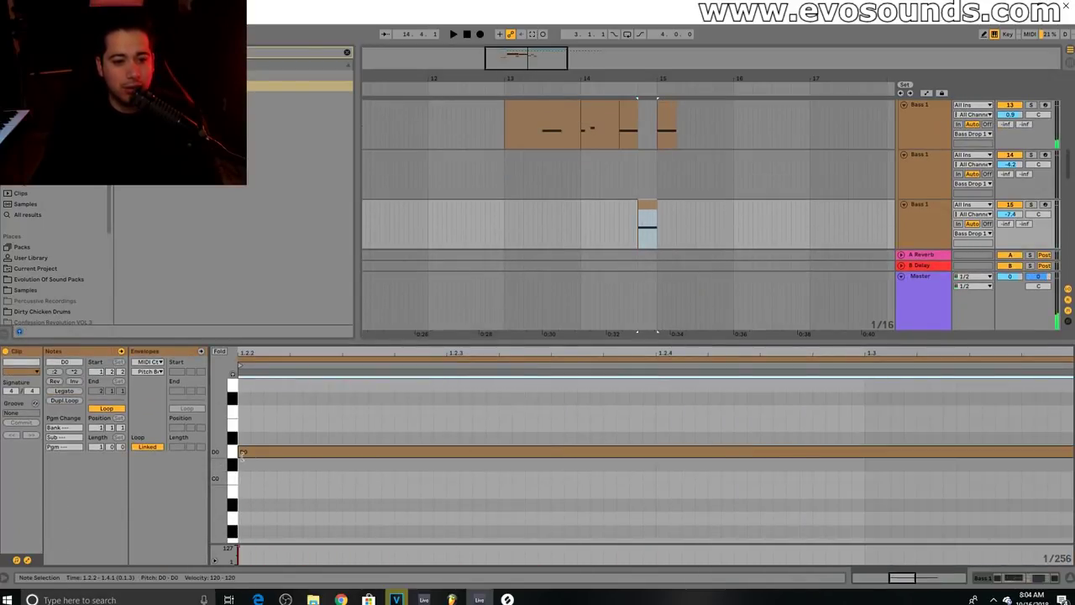
# Open track 15's Serum and load the BA - Balls To The Metal preset from the Annihilation folder.
pyautogui.hotkey('shift', 'Tab')
pyautogui.click(29, 463)
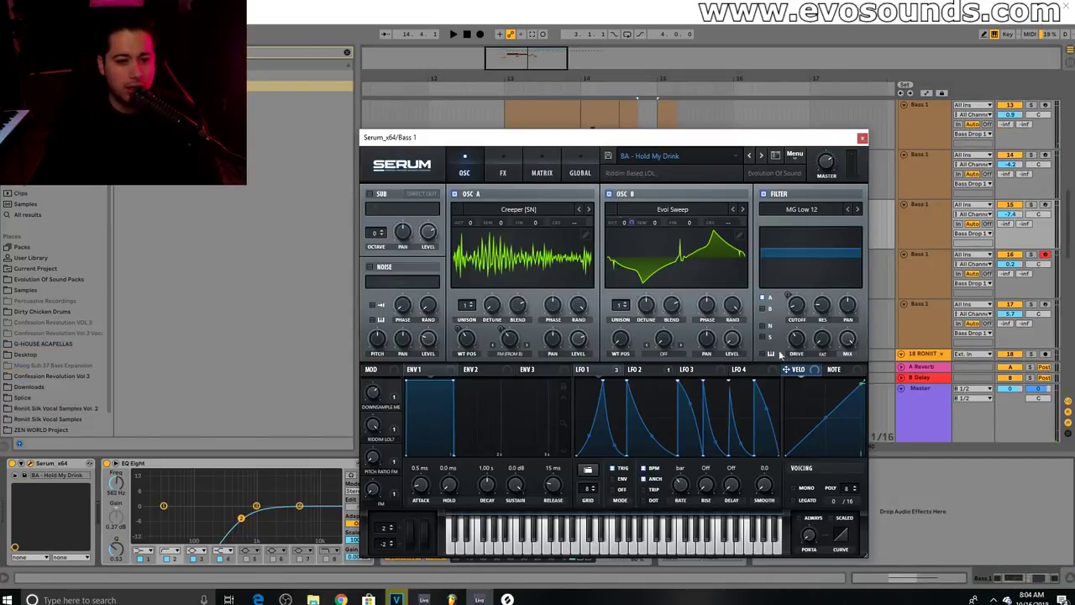
pyautogui.click(717, 160)
pyautogui.moveTo(638, 171)
pyautogui.click(216, 286)
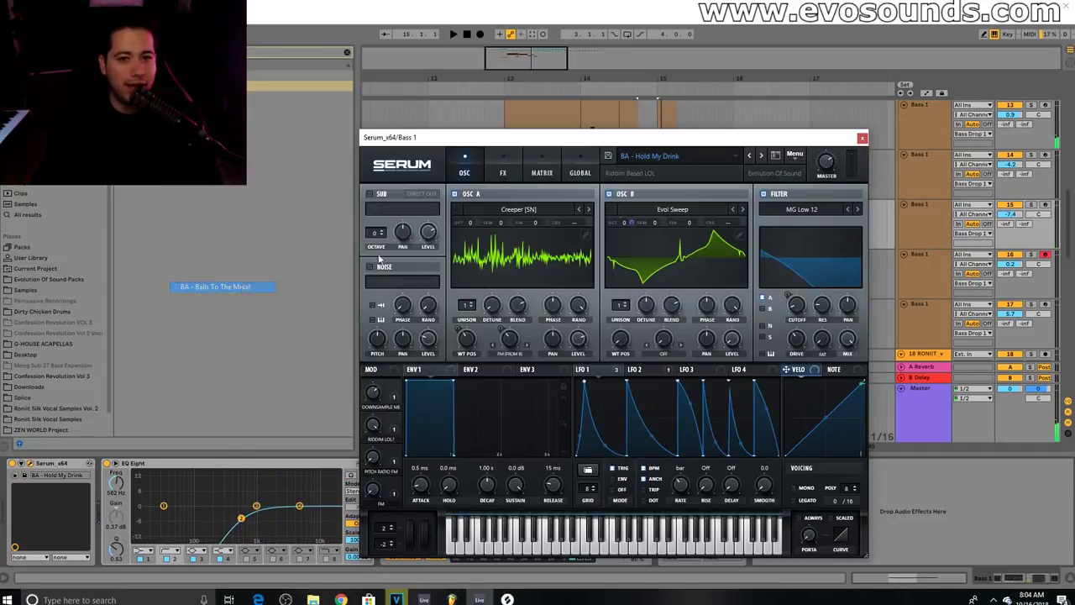
# Reload the BA - Hold My Drink preset in track 15's Serum and audition it with LFO 1 shown.
pyautogui.click(666, 159)
pyautogui.moveTo(659, 171)
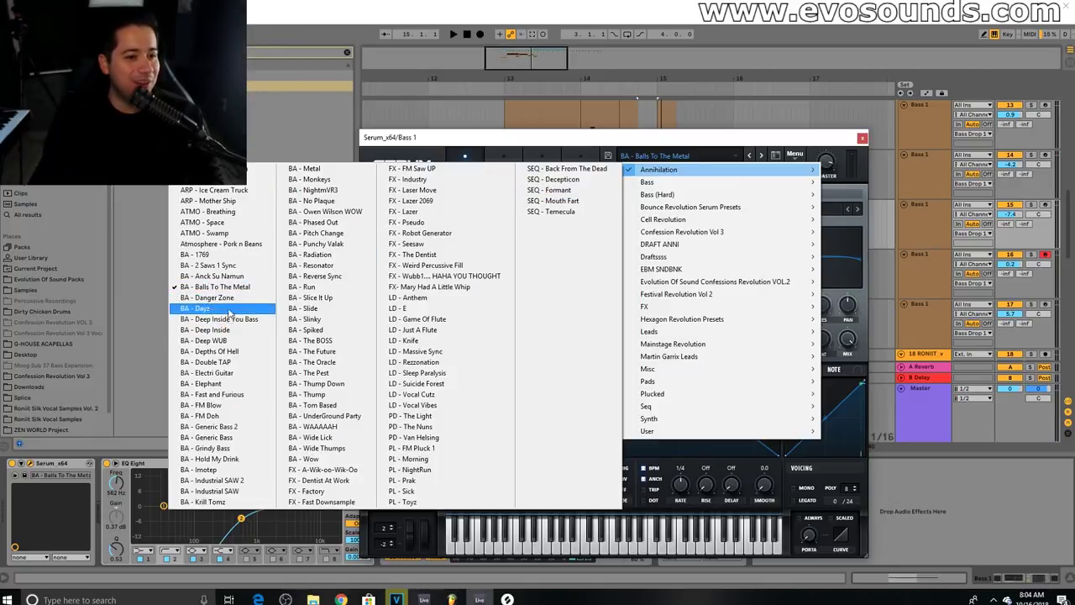
pyautogui.click(220, 459)
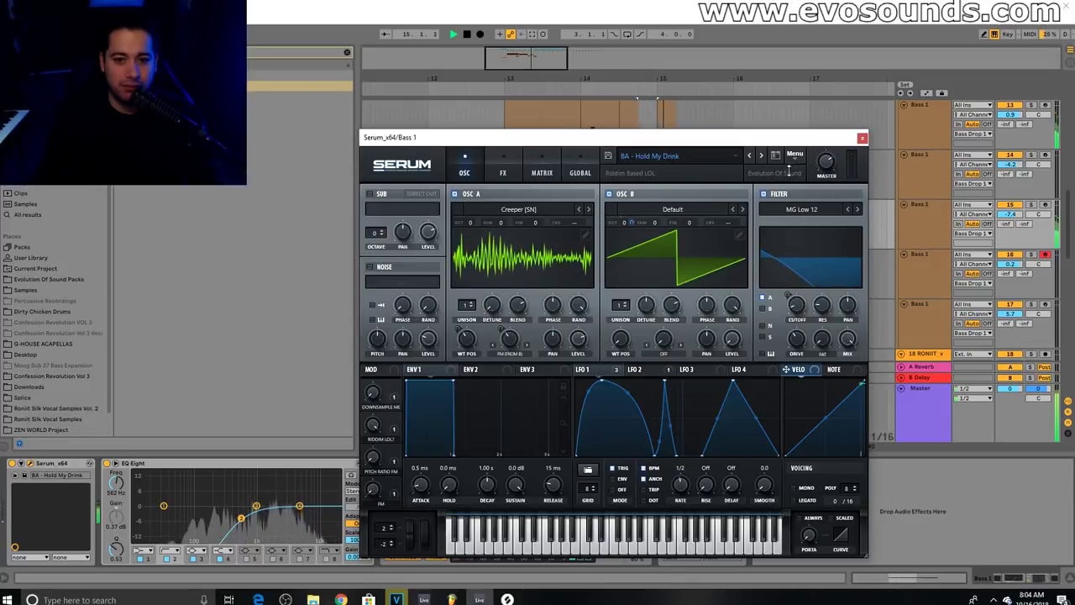
pyautogui.click(638, 369)
pyautogui.click(592, 371)
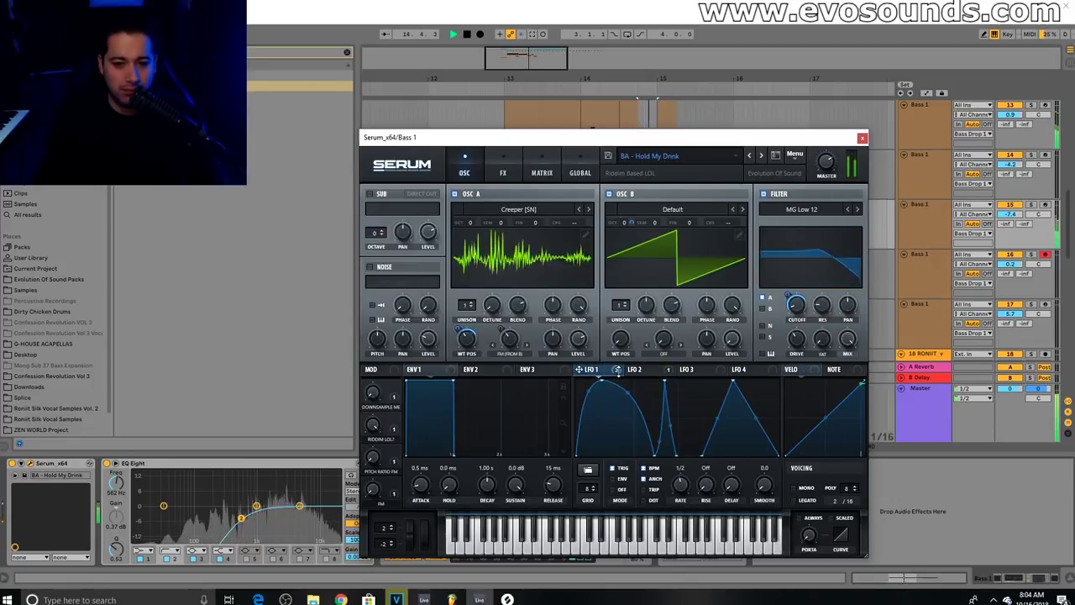
# Move the Serum window clear of the track 15 clip and load the SEQ - Decepticon preset from the Annihilation folder.
pyautogui.moveTo(847, 142); pyautogui.dragTo(819, 298)
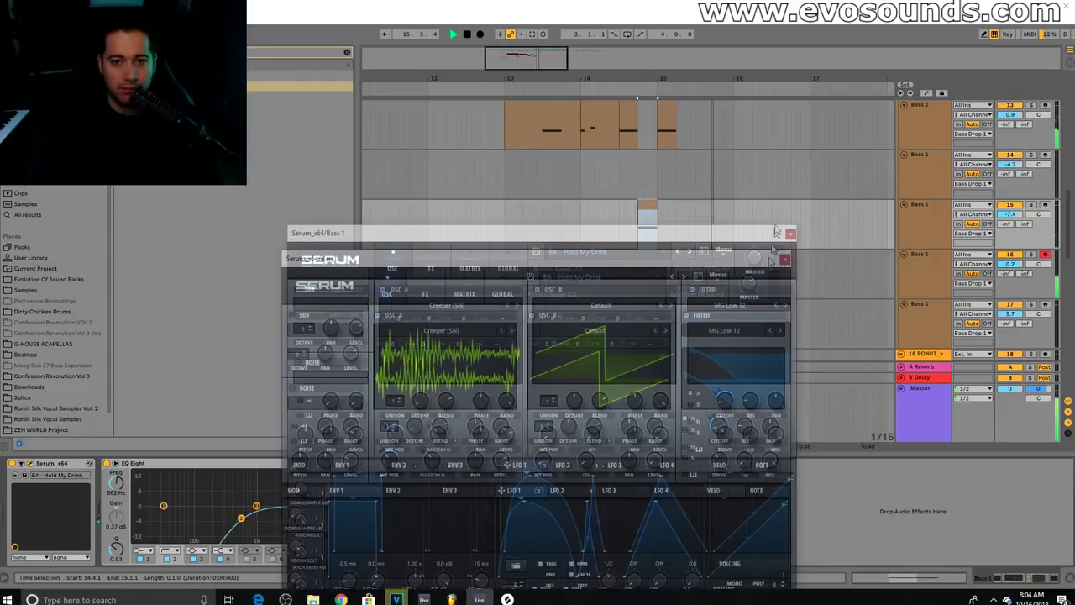
pyautogui.click(917, 222)
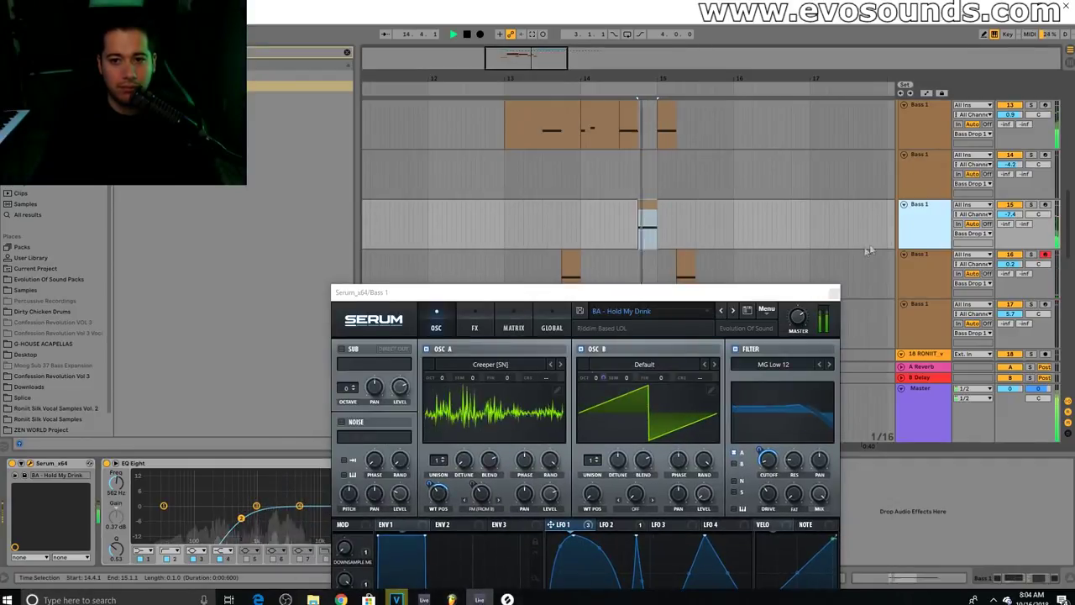
pyautogui.moveTo(659, 298); pyautogui.dragTo(672, 223)
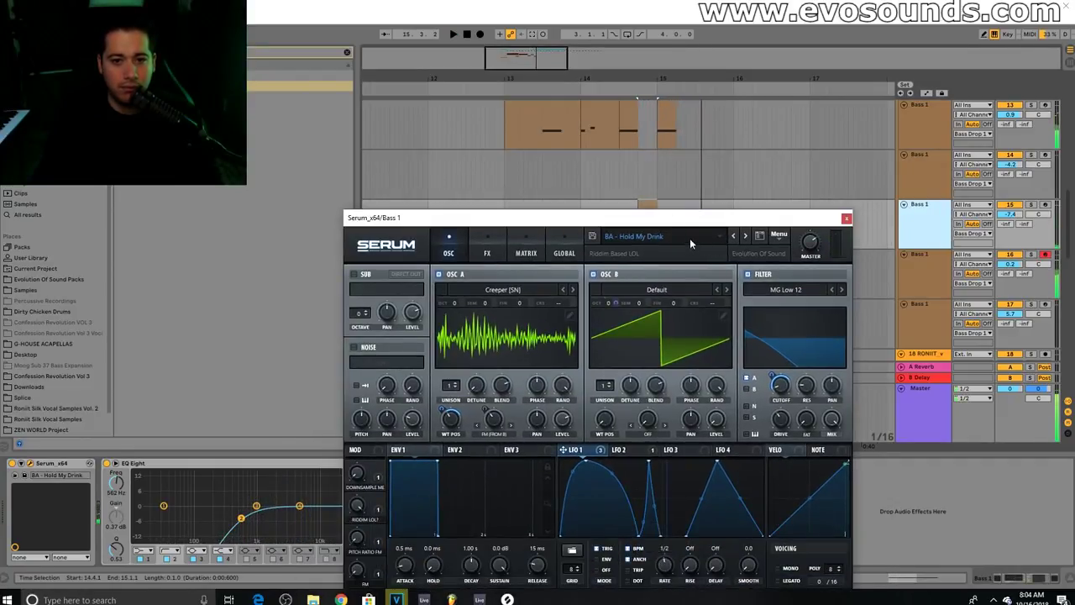
pyautogui.click(689, 237)
pyautogui.moveTo(679, 249)
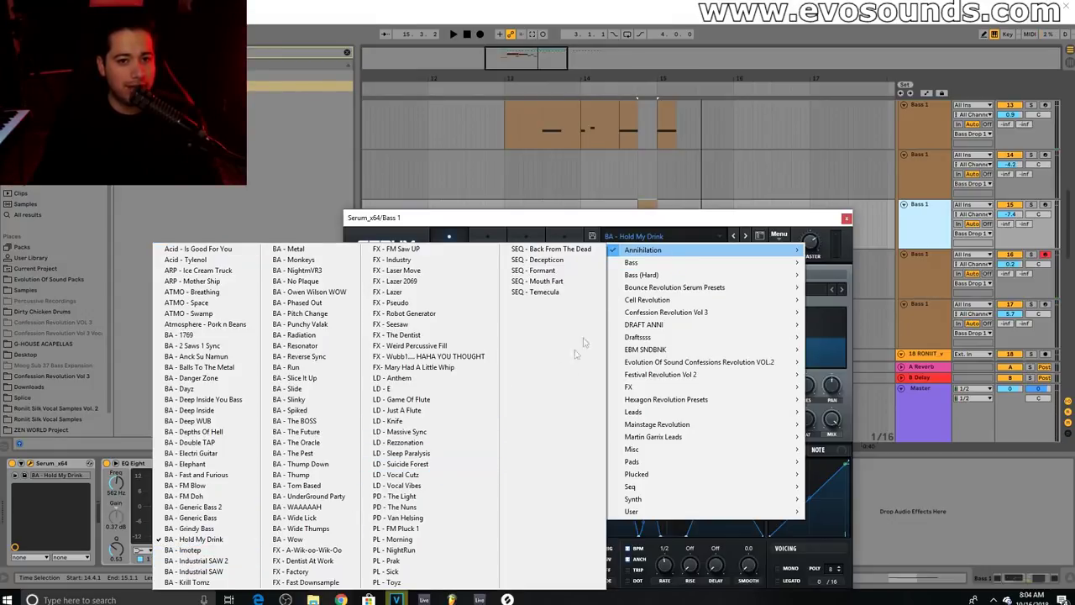
pyautogui.click(561, 261)
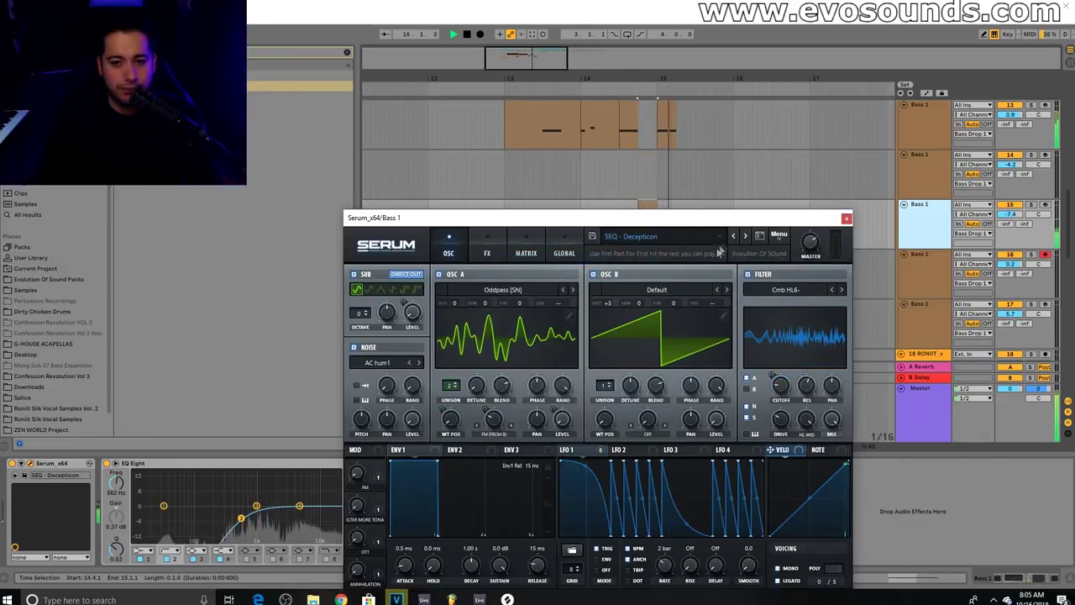
# Step through the following Serum presets during playback until SEQ - Temecula is loaded on track 15.
pyautogui.click(745, 238)
pyautogui.click(745, 238)
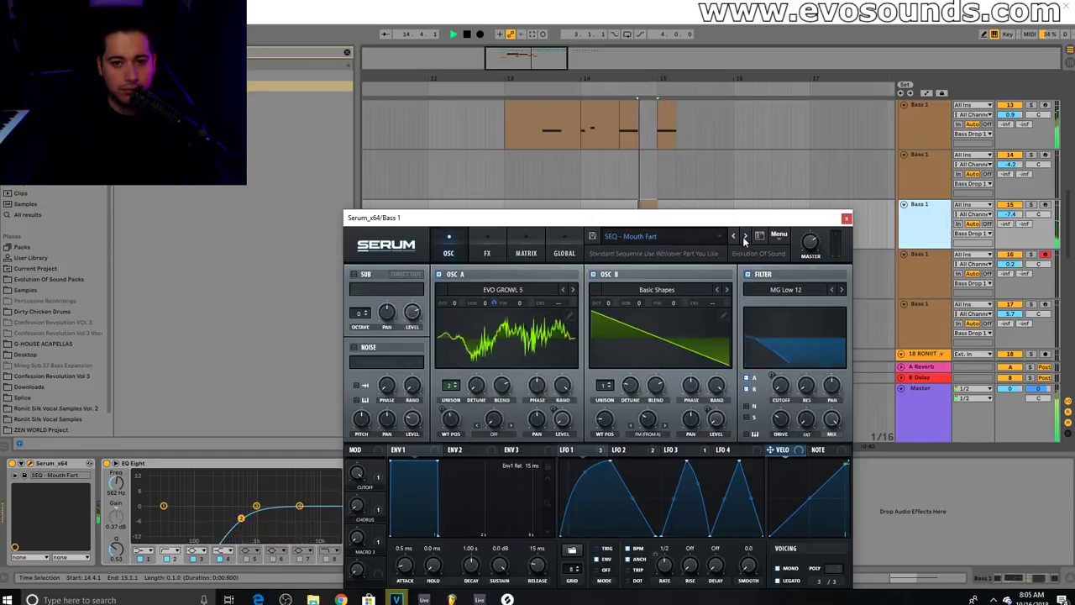
pyautogui.click(745, 238)
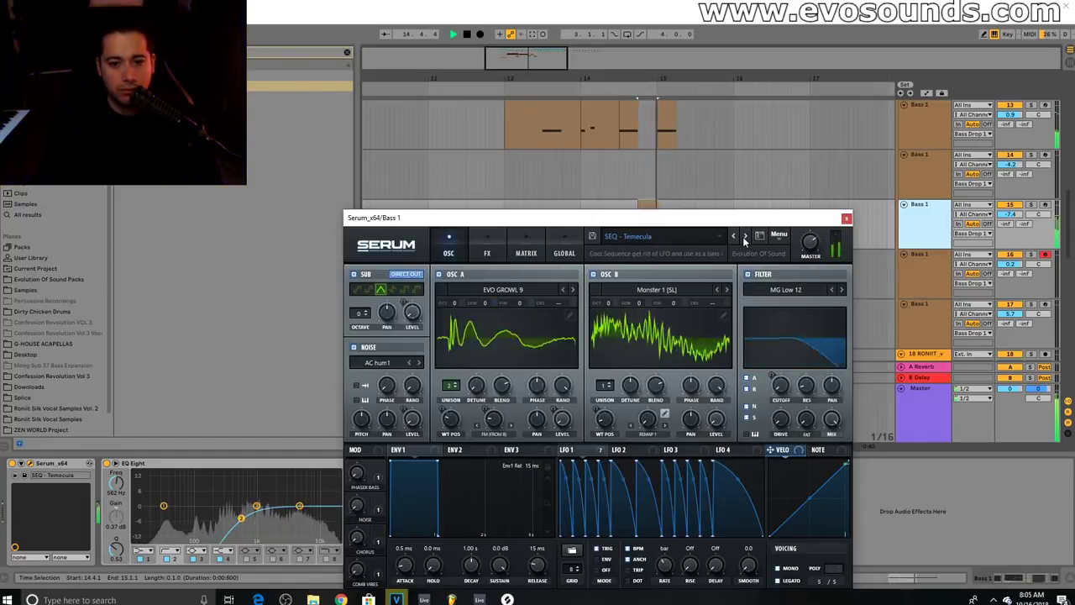
# Close Serum and set track 15's volume to 1.6 dB.
pyautogui.click(846, 218)
pyautogui.moveTo(1008, 217); pyautogui.dragTo(1007, 187)
pyautogui.press('space')
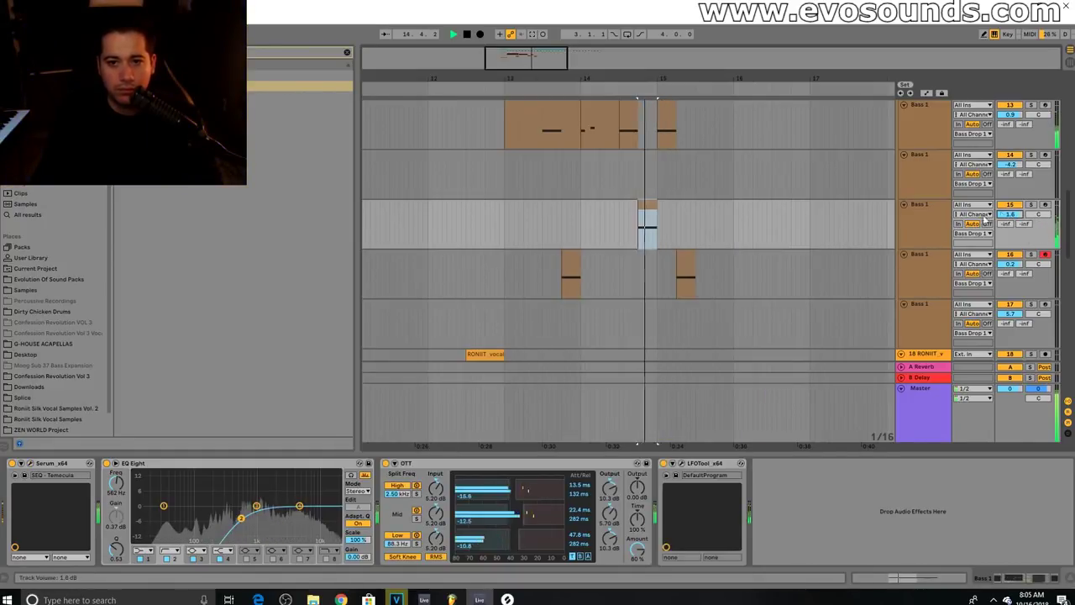
# Play the drop from 12.3.2 to hear the new track 15 sound in context.
pyautogui.press('space')
pyautogui.click(472, 289)
pyautogui.press('space')
pyautogui.scroll(2, 593, 252)
pyautogui.scroll(-3, 647, 294)
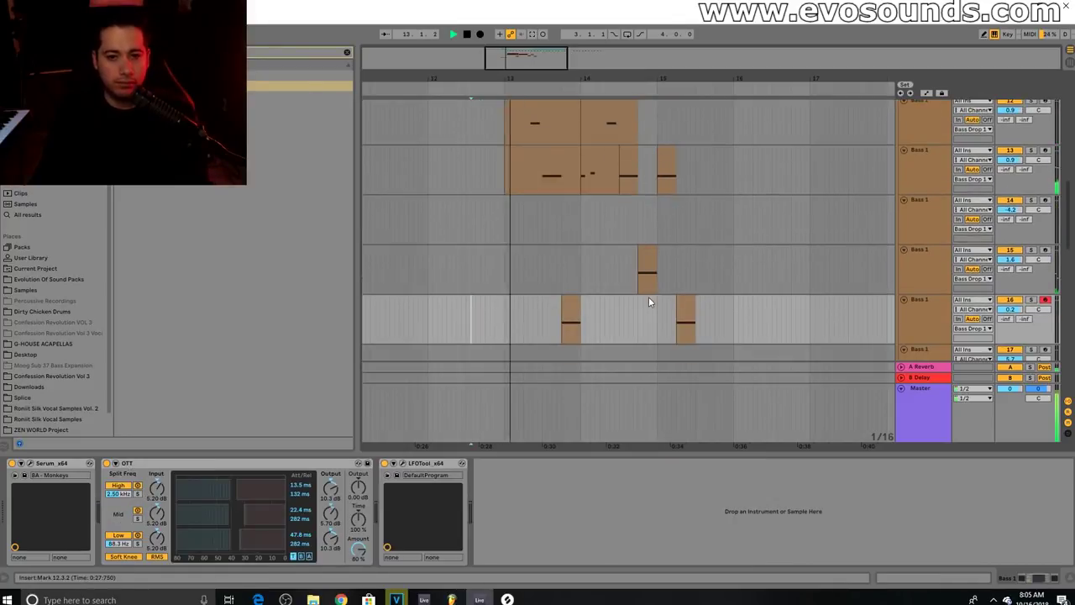
# Delete the EQ Eight device from track 15.
pyautogui.click(909, 187)
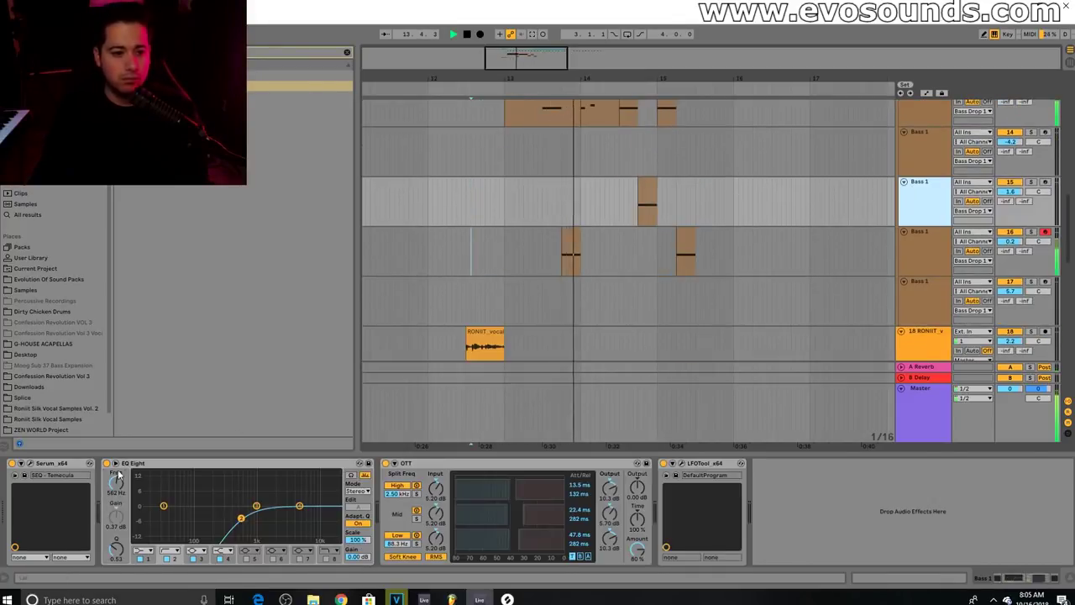
pyautogui.click(108, 463)
pyautogui.press('Delete')
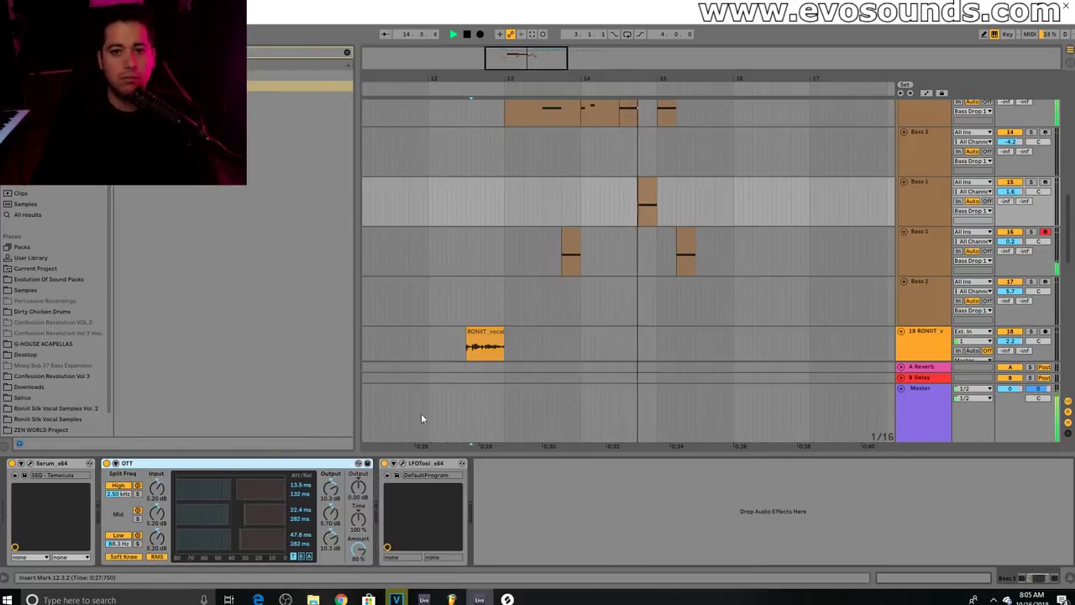
# Inspect the note in track 15's 14.4.1 clip and the track's Serum patch while playing the drop.
pyautogui.click(647, 206)
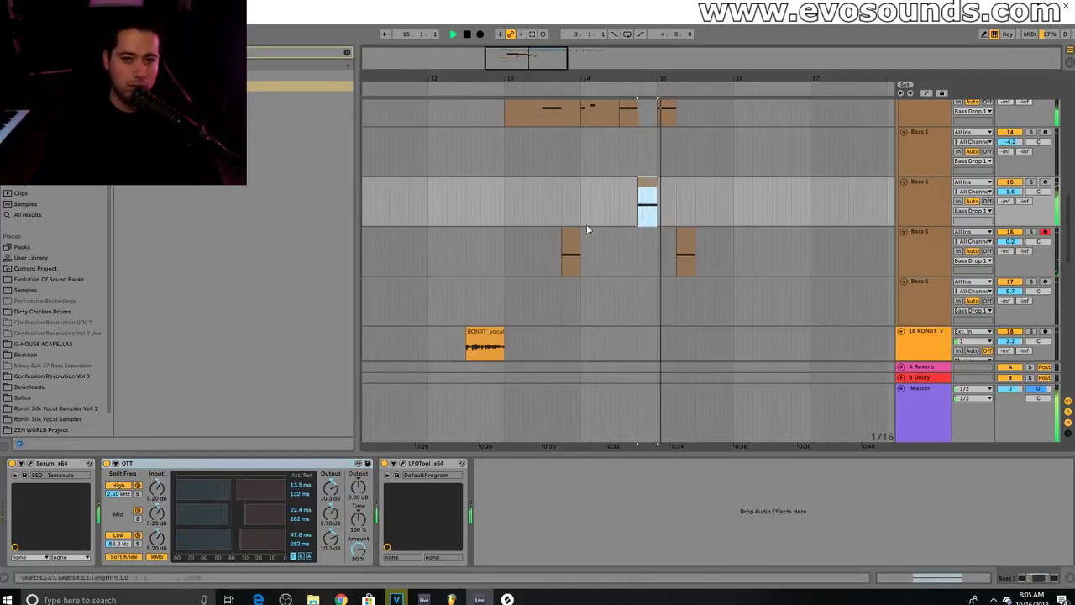
pyautogui.doubleClick(657, 186)
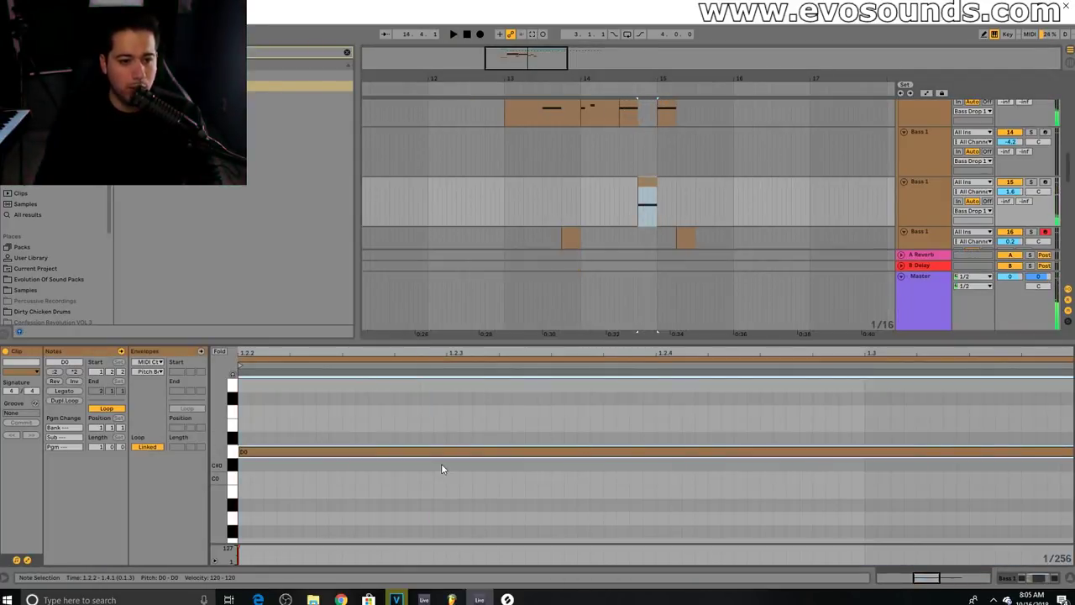
pyautogui.scroll(5, 441, 469)
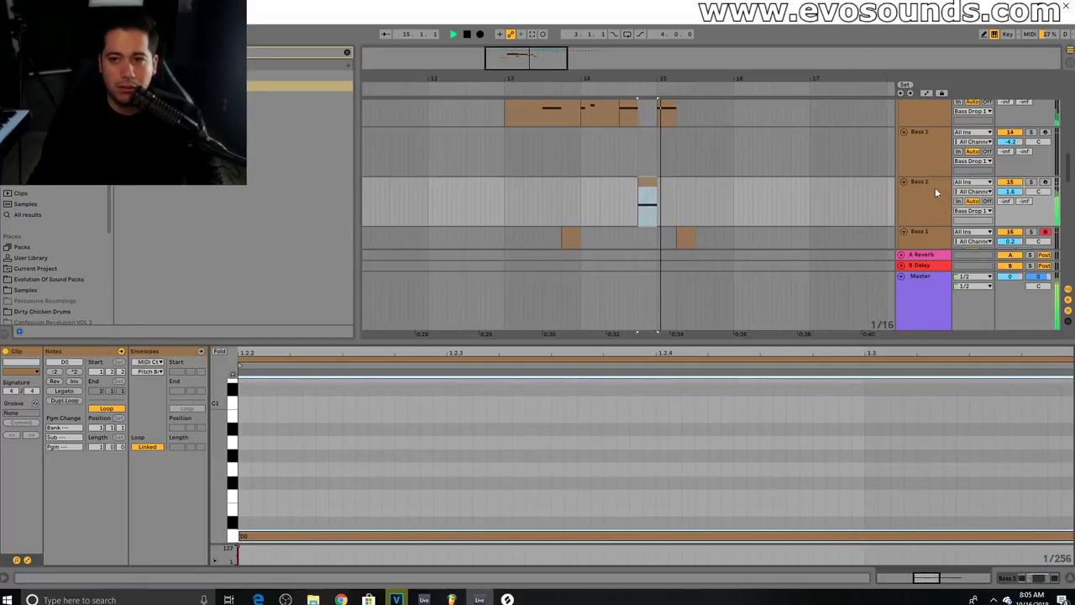
pyautogui.click(935, 189)
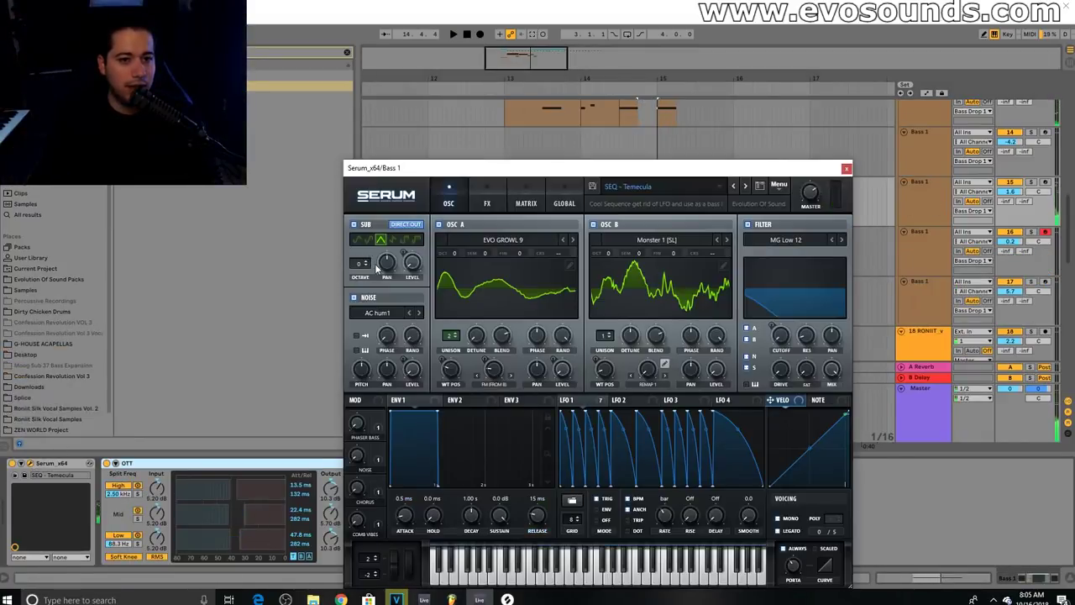
pyautogui.click(846, 172)
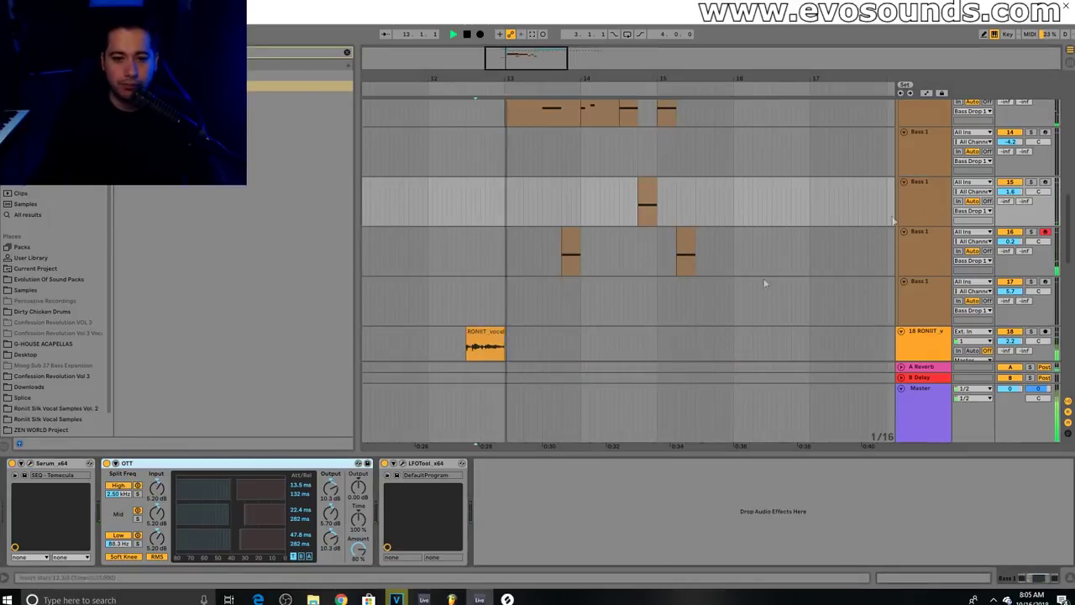
pyautogui.click(30, 464)
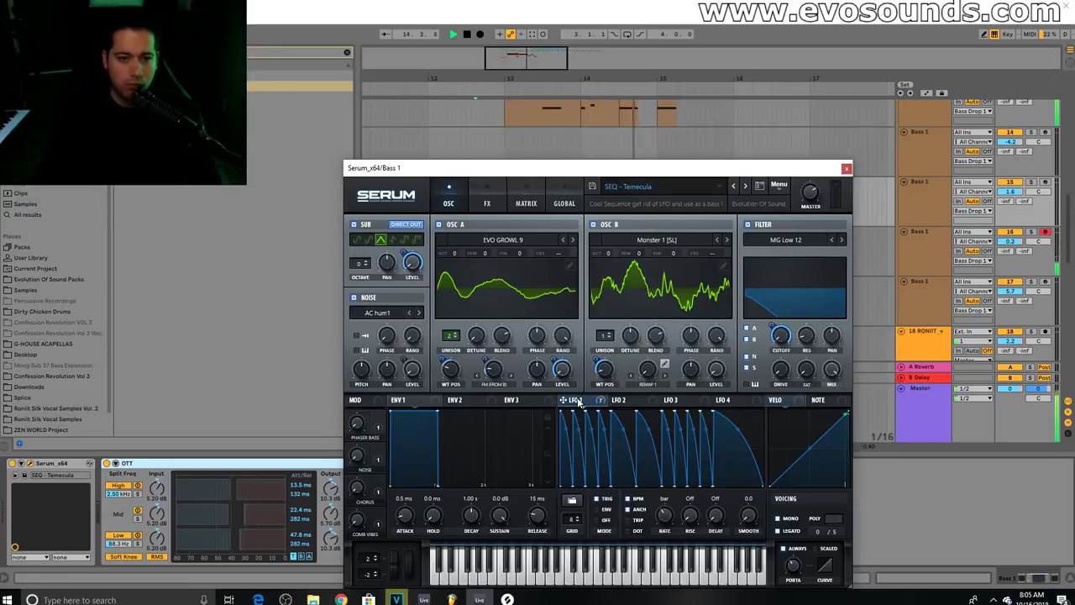
pyautogui.click(847, 169)
# Copy track 15's short bass hit to 15.4.1 on track 14 and play it from bar 15.
pyautogui.scroll(2, 529, 280)
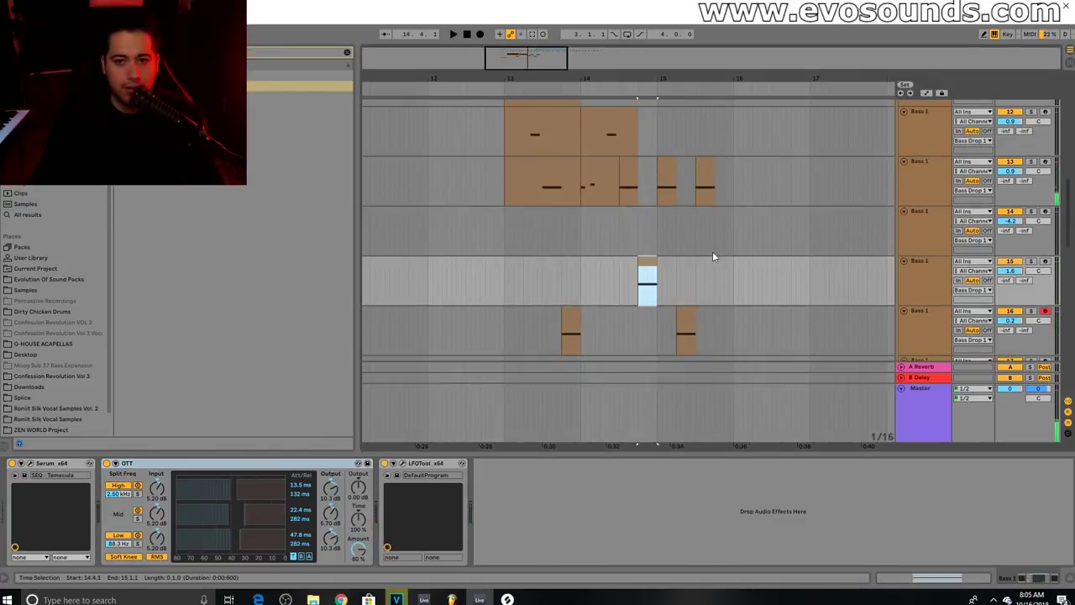
pyautogui.click(717, 242)
pyautogui.hotkey('ctrl', 'v')
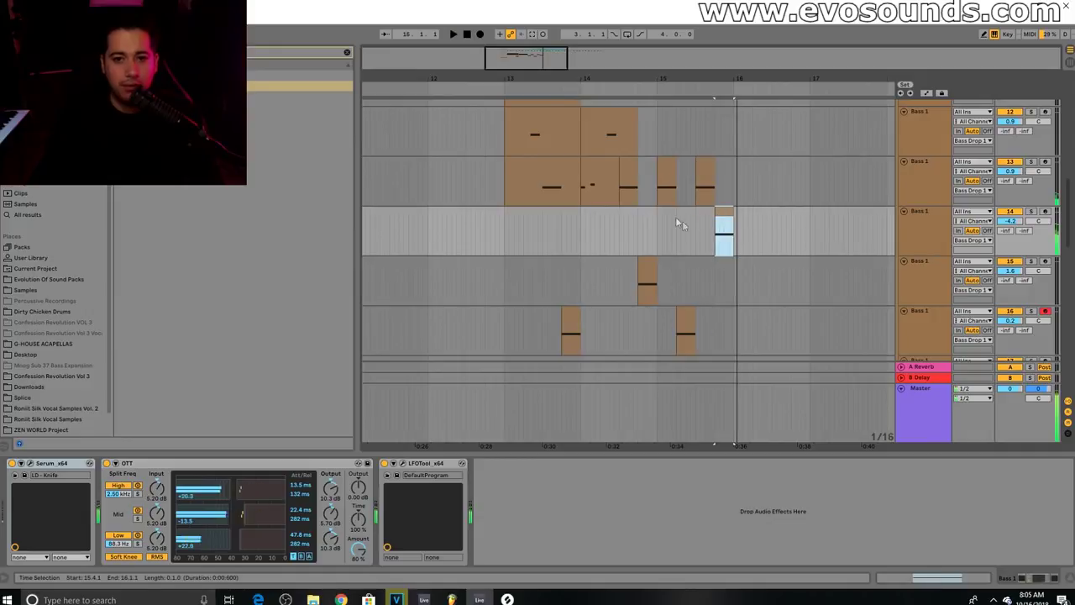
pyautogui.click(681, 205)
pyautogui.scroll(-1, 705, 264)
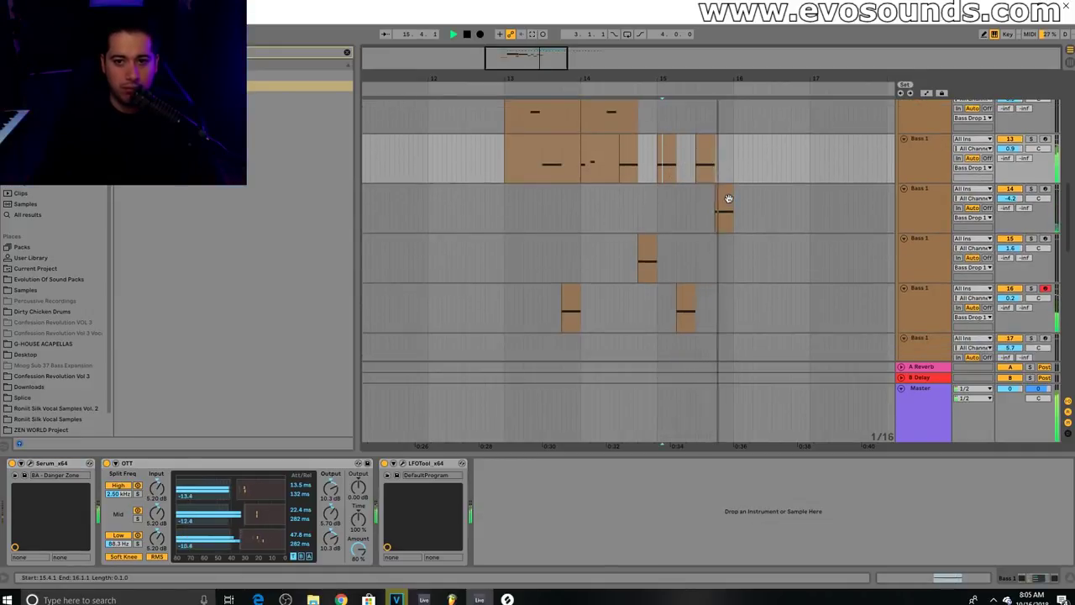
# Move the short hit at 15.4.1 from track 14 up to track 11.
pyautogui.press('space')
pyautogui.scroll(3, 588, 193)
pyautogui.click(496, 192)
pyautogui.moveTo(722, 262); pyautogui.dragTo(720, 162)
# Copy track 13's last short hit to 16.1.1 and duplicate it three times to fill bar 16.
pyautogui.click(708, 211)
pyautogui.hotkey('ctrl', 'c')
pyautogui.click(736, 220)
pyautogui.hotkey('ctrl', 'v')
pyautogui.hotkey('ctrl', 'd')
pyautogui.hotkey('ctrl', 'd')
pyautogui.hotkey('ctrl', 'd')
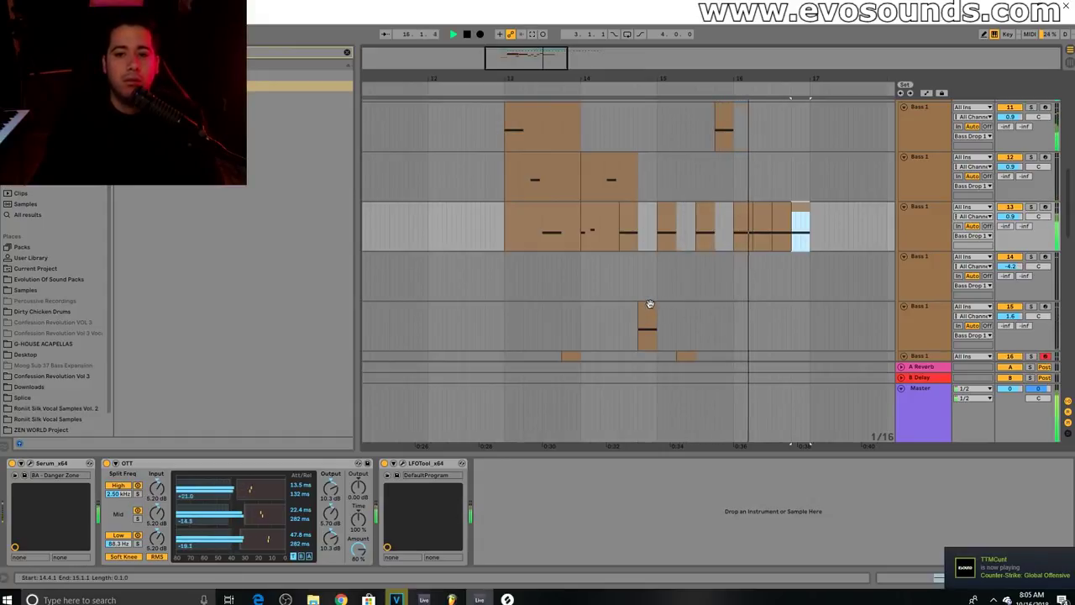
# On track 13, raise the 16.2.1 hit's note to D#0 and the 16.3.1 hit's note to G#0, auditioning the change.
pyautogui.scroll(2, 806, 290)
pyautogui.doubleClick(763, 265)
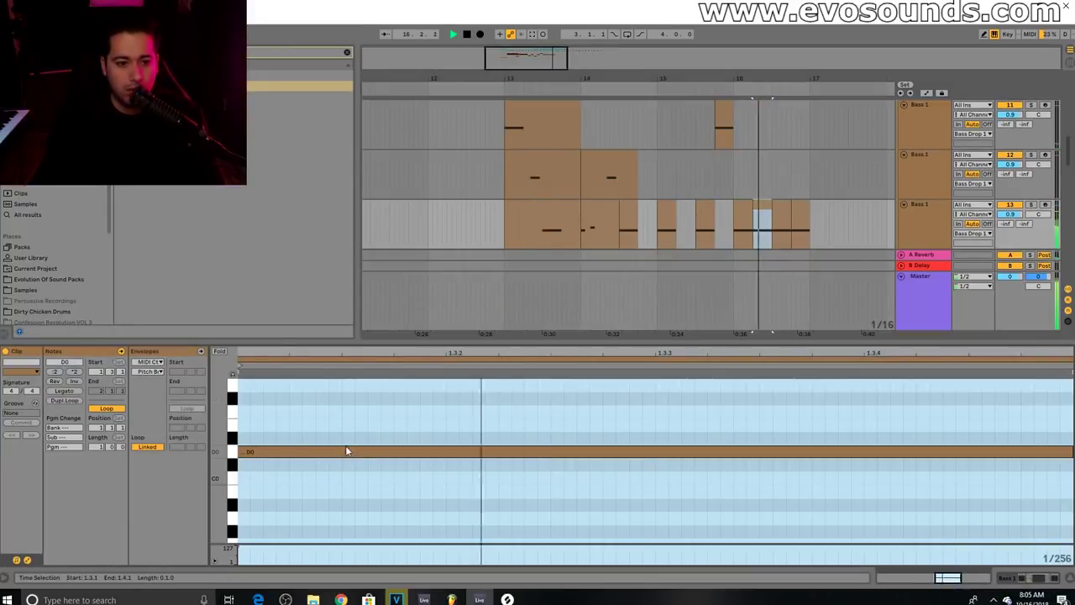
pyautogui.click(782, 210)
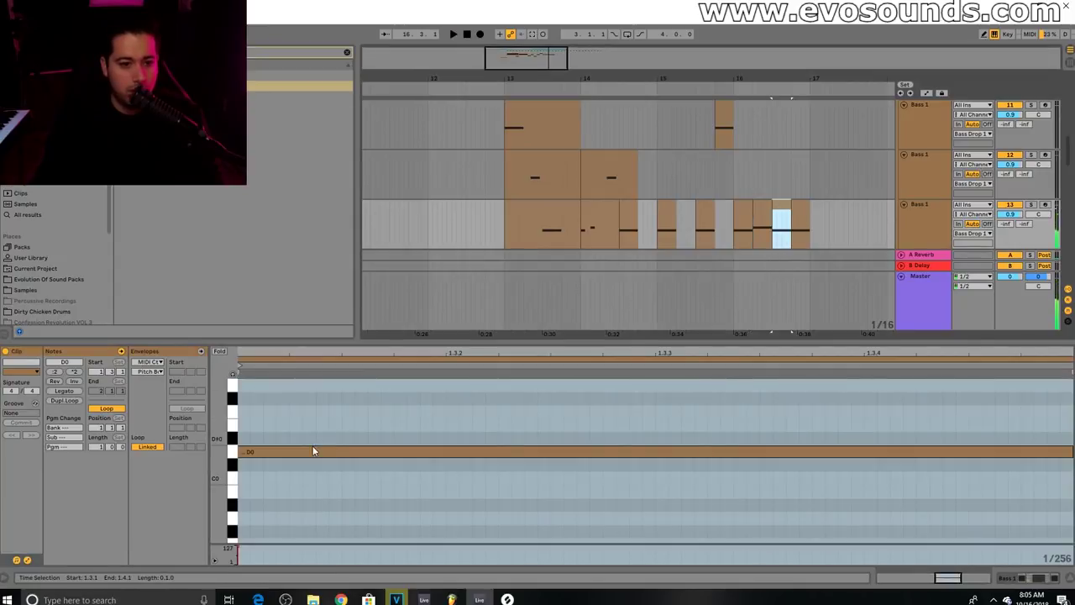
pyautogui.moveTo(314, 451); pyautogui.dragTo(308, 387)
pyautogui.click(779, 218)
pyautogui.press('space')
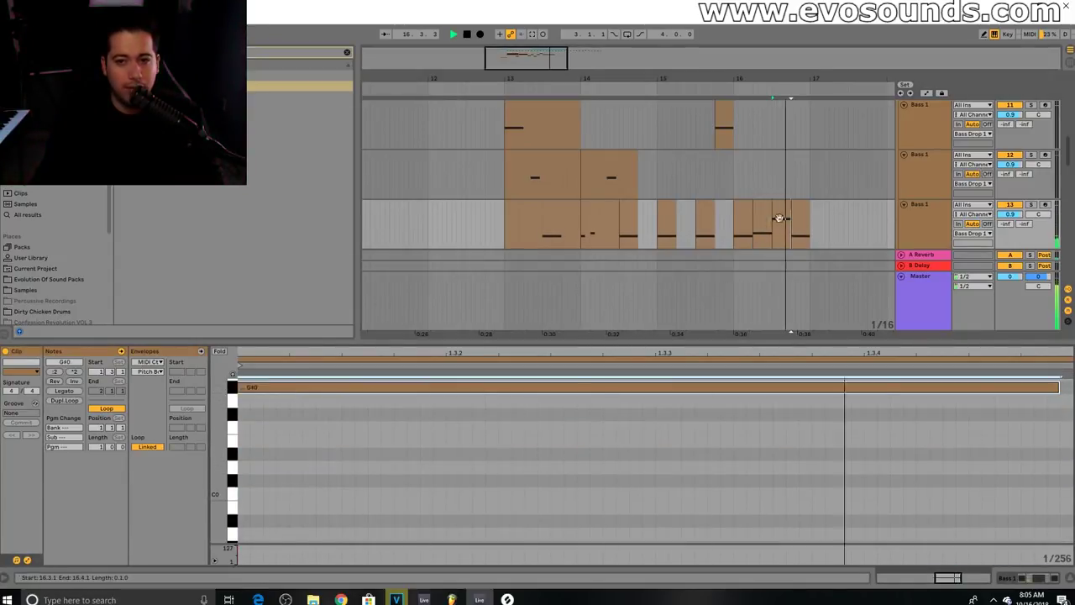
pyautogui.click(278, 387)
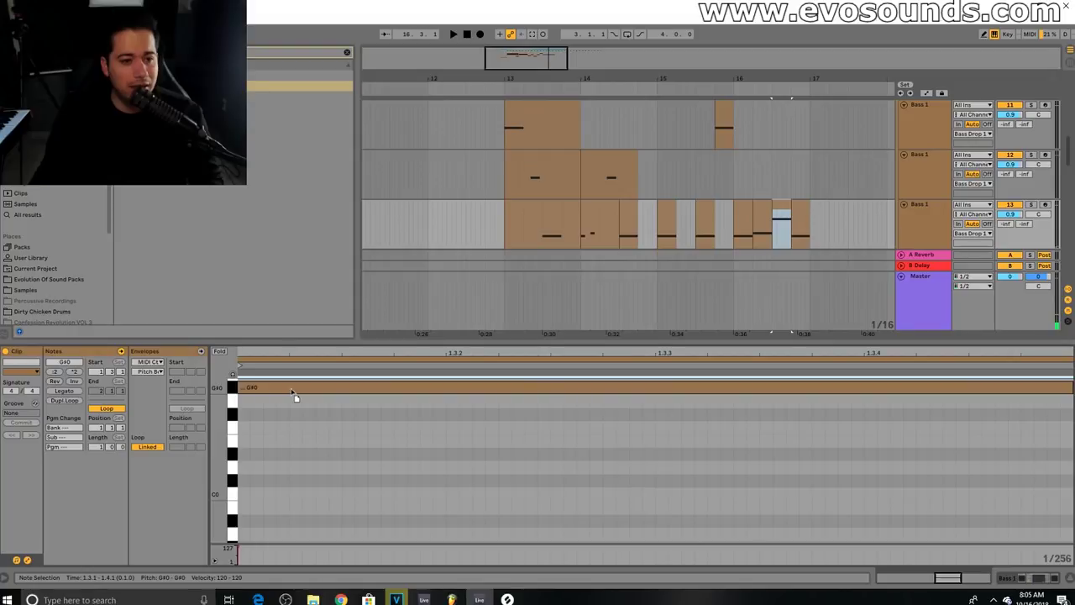
pyautogui.scroll(-5, 294, 394)
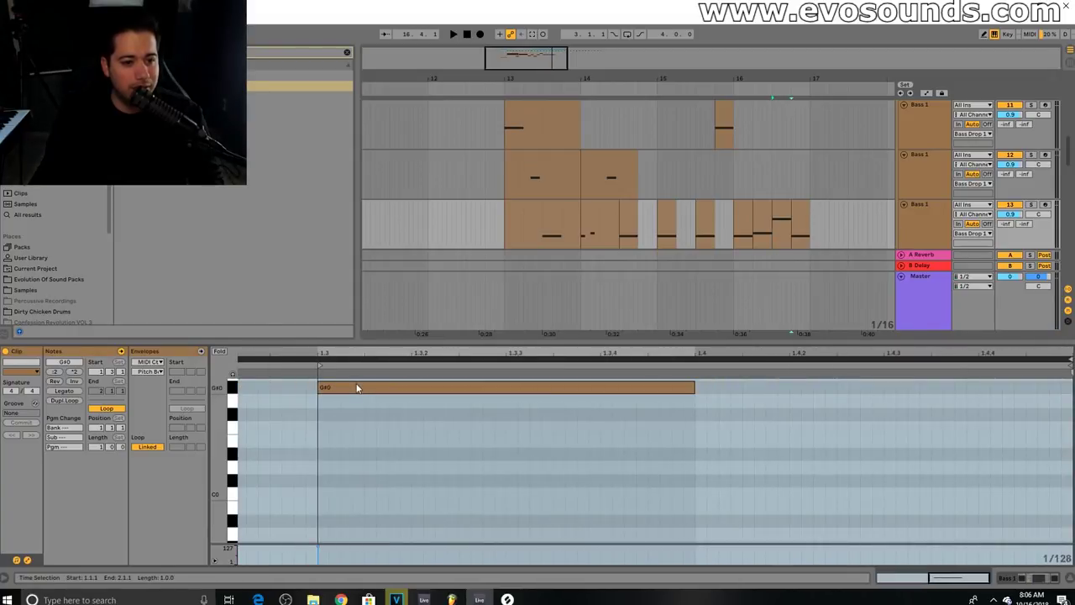
pyautogui.press('space')
pyautogui.press('space')
# Raise the note of track 13's hit at 16.4.1 to D#0 and audition it.
pyautogui.click(800, 205)
pyautogui.press('space')
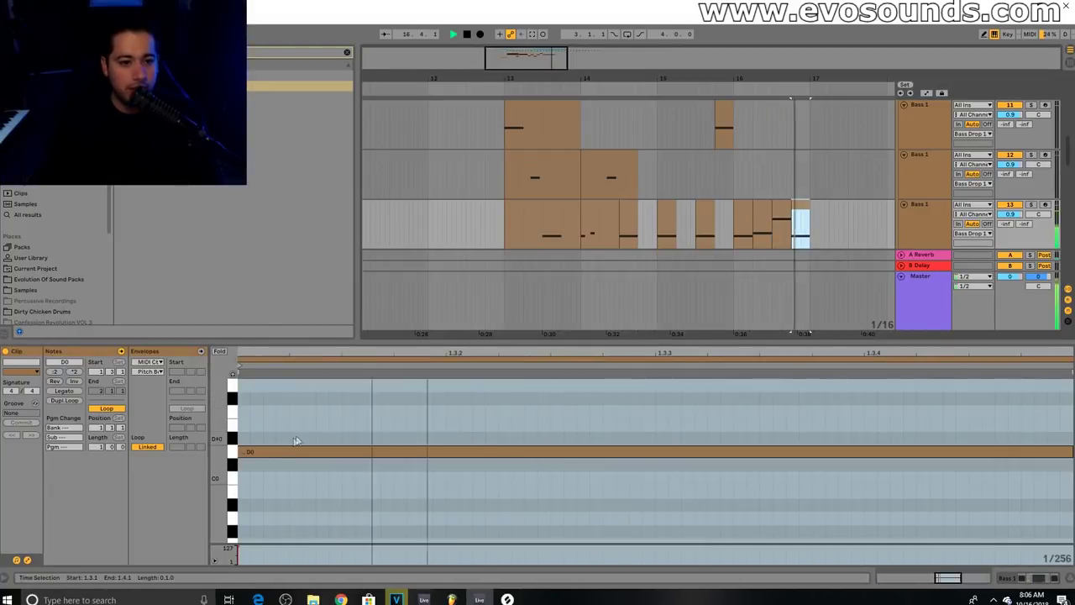
pyautogui.press('space')
pyautogui.moveTo(282, 452); pyautogui.dragTo(280, 445)
pyautogui.press('space')
pyautogui.press('space')
pyautogui.hotkey('ctrl', 'alt', 'l')
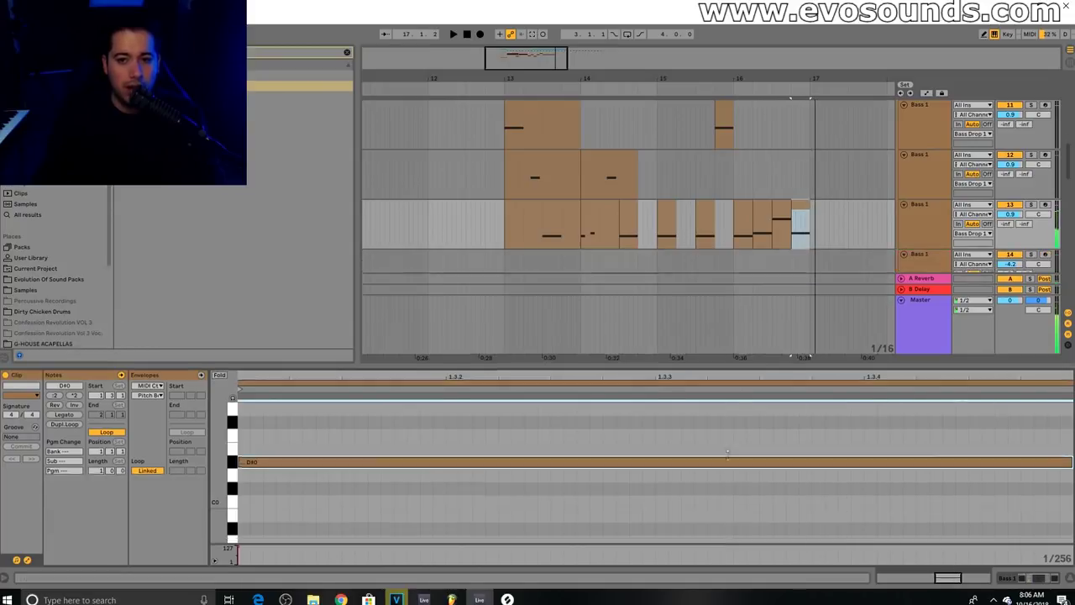
# Copy track 13's four bar 16 clips to 16.1.1 on track 14 and solo that track to hear them.
pyautogui.moveTo(733, 247); pyautogui.dragTo(800, 239)
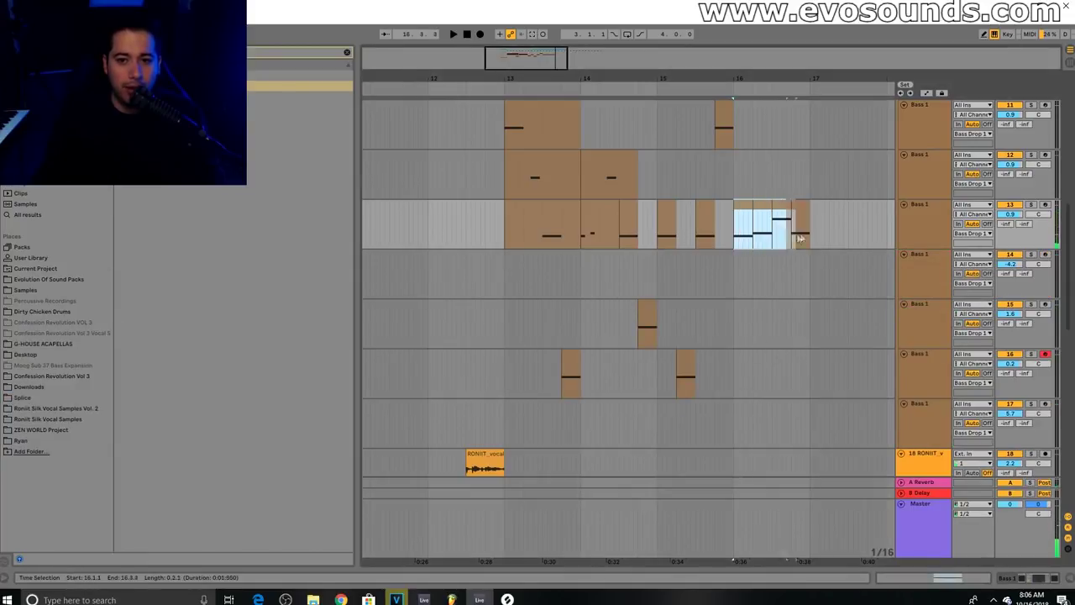
pyautogui.click(736, 275)
pyautogui.hotkey('ctrl', 'v')
pyautogui.press('space')
pyautogui.click(1031, 254)
pyautogui.press('space')
pyautogui.press('space')
pyautogui.click(943, 263)
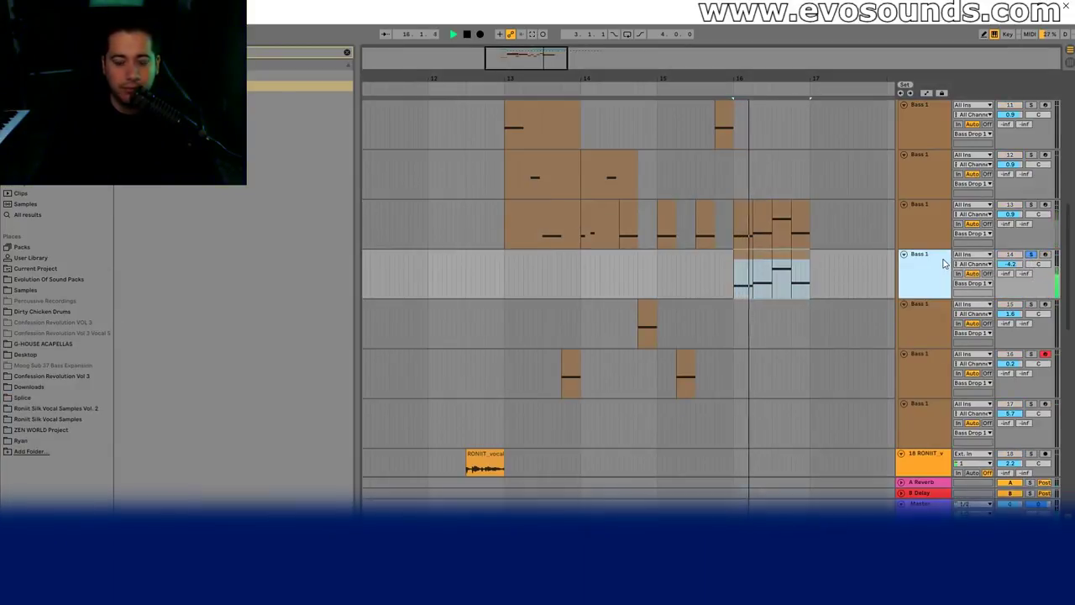
# Audition the bar 16 phrase on track 14, unsolo the track and set its volume to -7.9 dB.
pyautogui.click(735, 275)
pyautogui.moveTo(735, 275); pyautogui.dragTo(811, 274)
pyautogui.press('space')
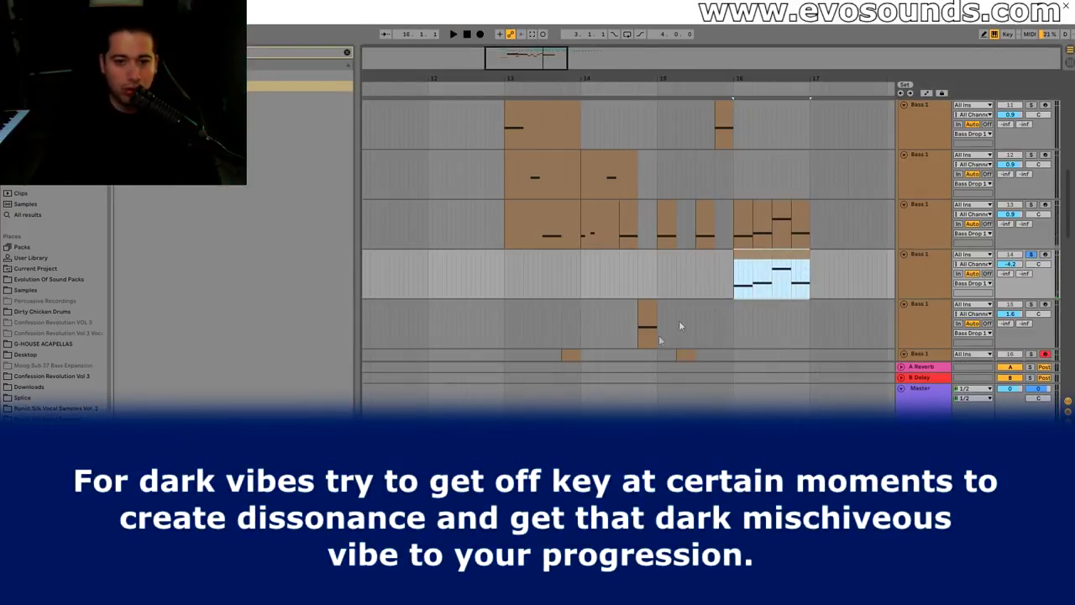
pyautogui.doubleClick(754, 260)
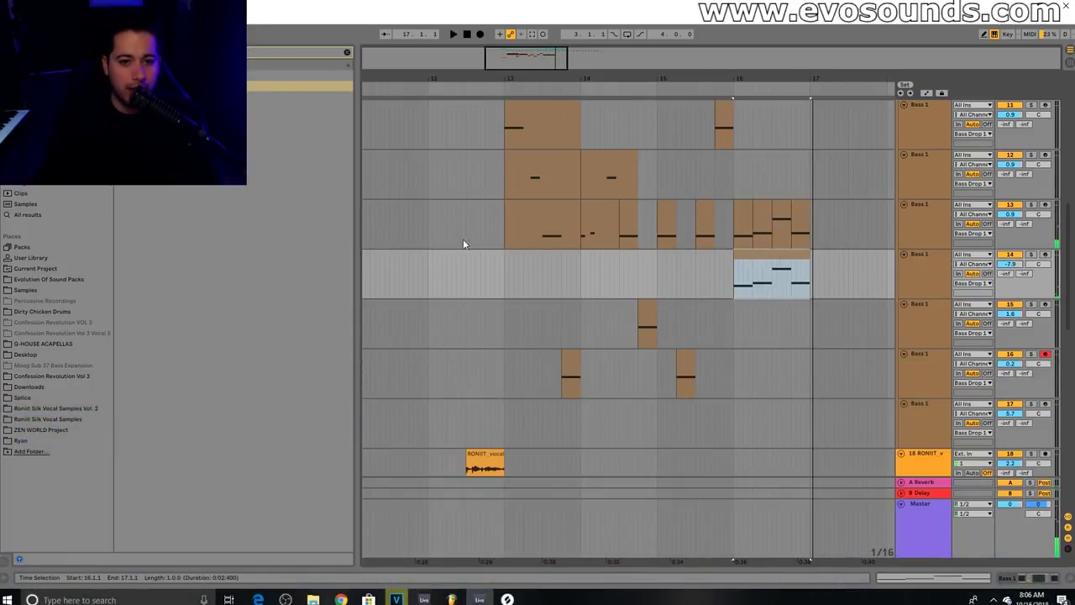
# Play the drop from 12.3.1 to hear the layered bar 16 phrase in context.
pyautogui.click(463, 244)
pyautogui.scroll(-1, 464, 248)
pyautogui.press('space')
pyautogui.scroll(4, 580, 308)
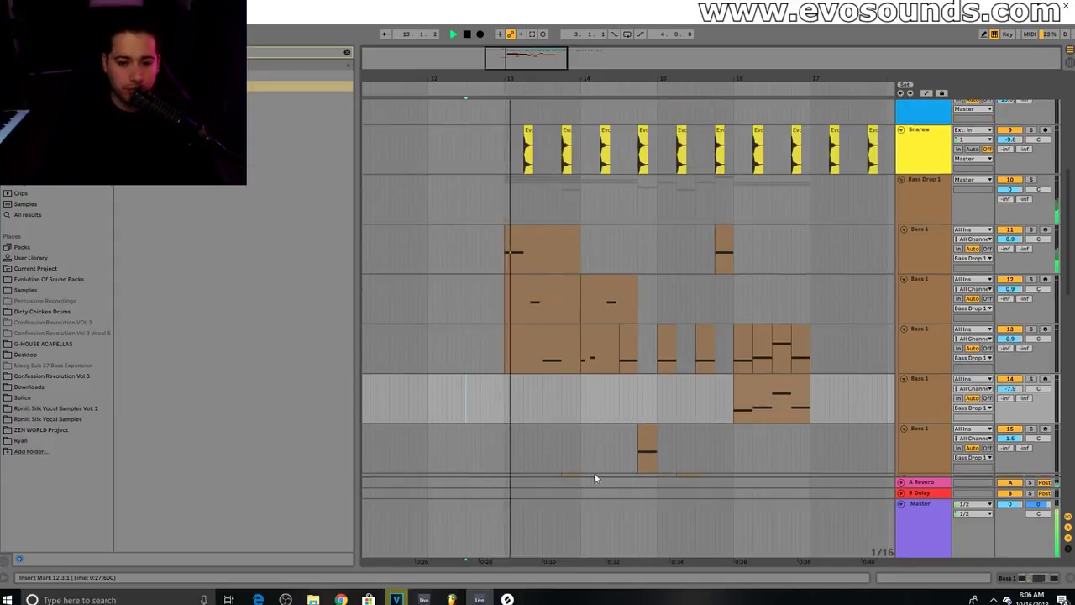
# Duplicate all the bass clips of bars 13 to 16 and align the copies to start at 17.1.1.
pyautogui.scroll(-3, 523, 206)
pyautogui.click(506, 147)
pyautogui.moveTo(507, 147)
pyautogui.mouseDown()
pyautogui.moveTo(593, 252)
pyautogui.moveTo(812, 460)
pyautogui.moveTo(817, 488)
pyautogui.mouseUp()
pyautogui.hotkey('ctrl', 'd')
pyautogui.scroll(3, 751, 274)
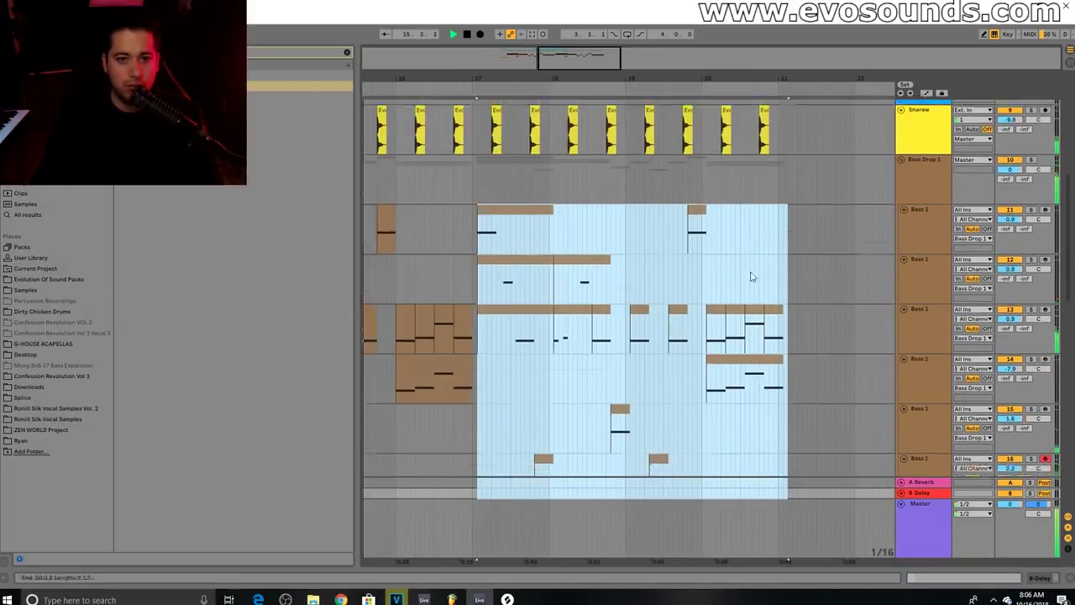
pyautogui.moveTo(493, 222); pyautogui.dragTo(489, 223)
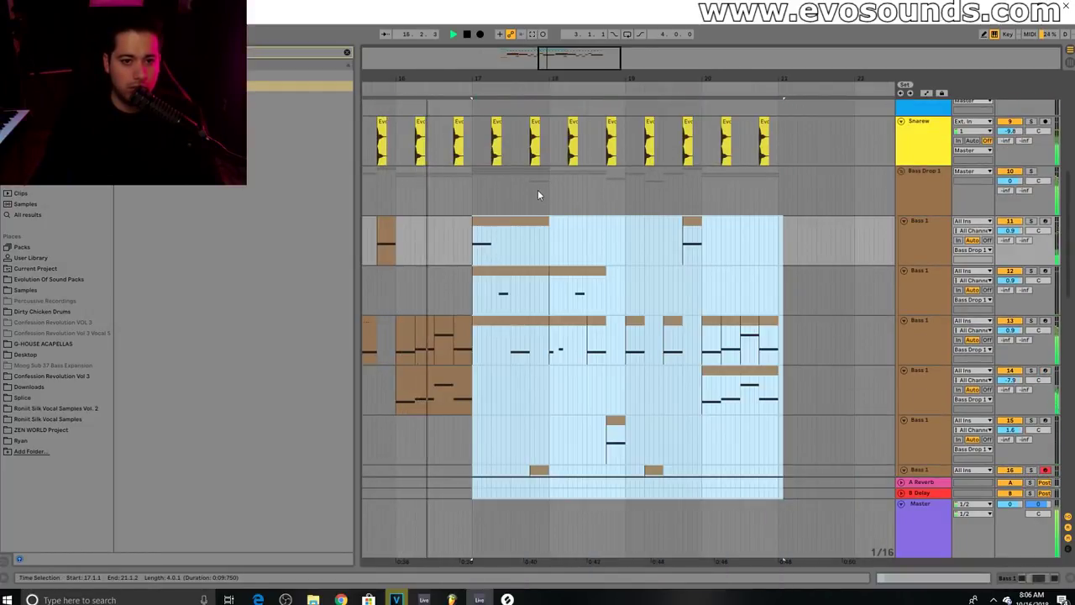
pyautogui.moveTo(618, 79); pyautogui.dragTo(668, 38)
pyautogui.scroll(-3, 559, 313)
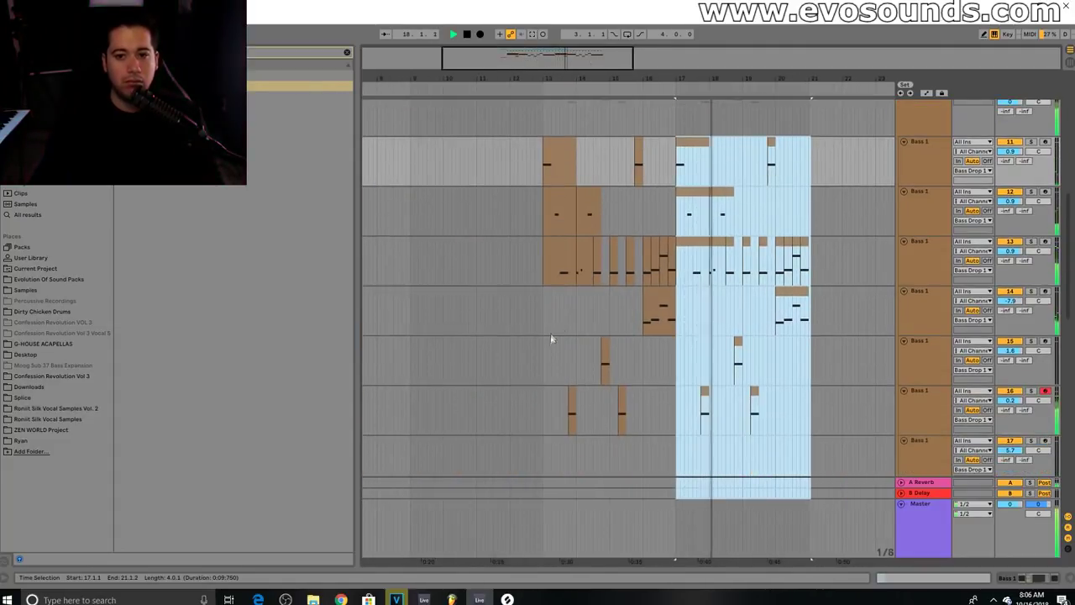
# Move the KSHMR Long Sweep 06 clip on the Reverse track so it runs from 14.1.3 to 17.1.1.
pyautogui.click(508, 328)
pyautogui.scroll(-8, 677, 424)
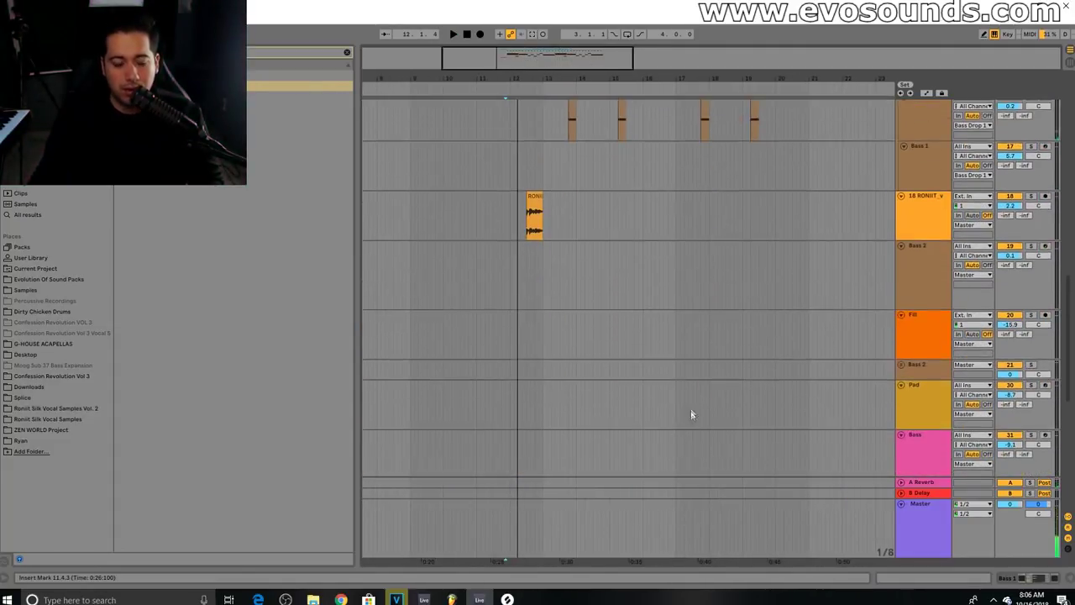
pyautogui.scroll(-10, 705, 429)
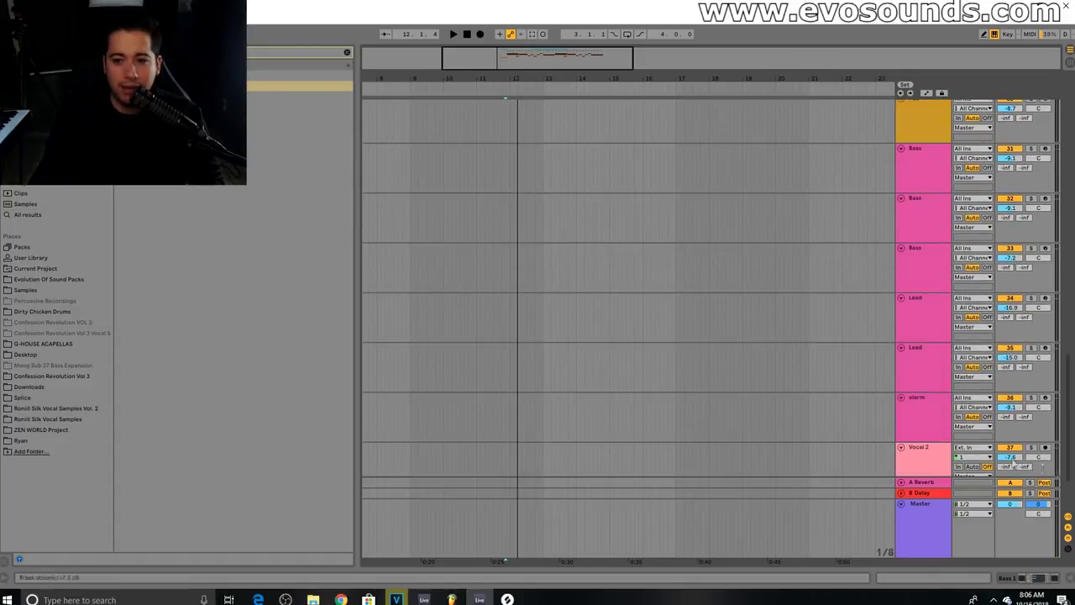
pyautogui.moveTo(1069, 477); pyautogui.dragTo(1066, 238)
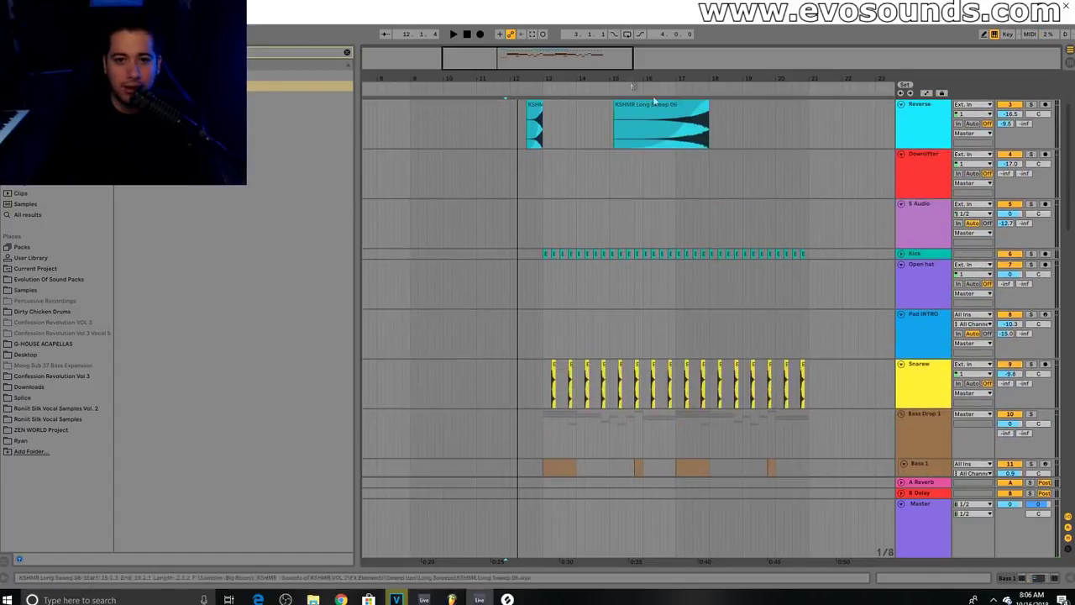
pyautogui.moveTo(644, 106); pyautogui.dragTo(572, 118)
pyautogui.press('space')
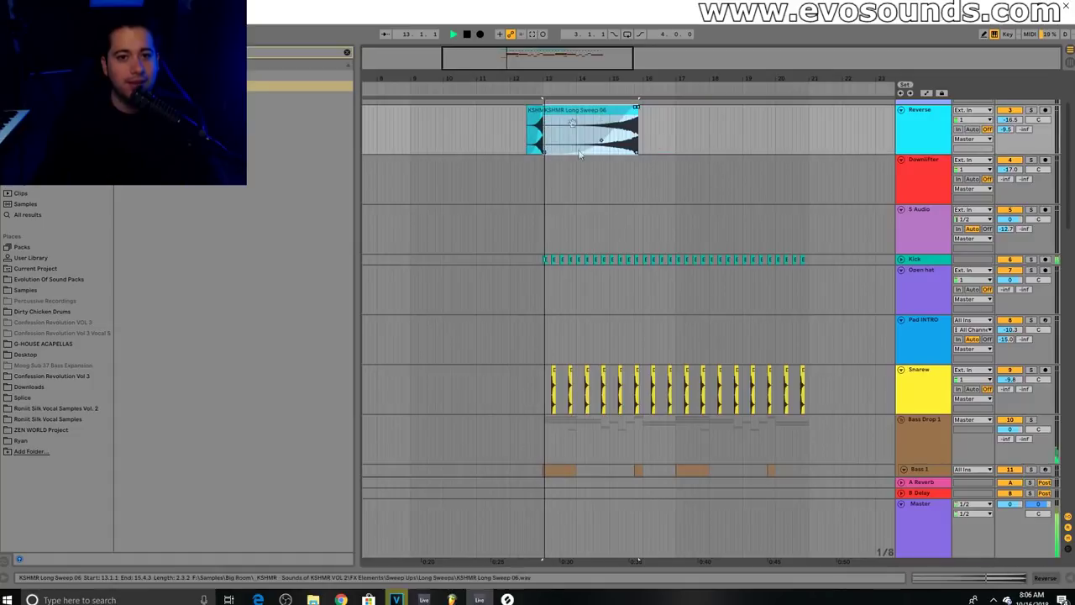
pyautogui.scroll(1, 612, 181)
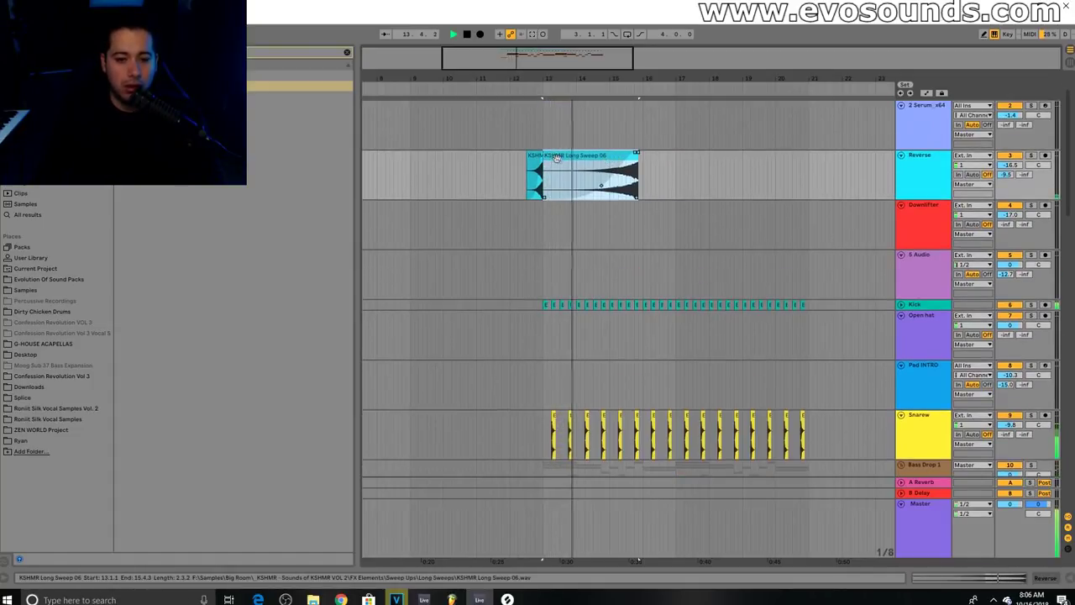
pyautogui.moveTo(565, 159); pyautogui.dragTo(604, 169)
# Play the extended drop through to bar 21 and review the bass clips across tracks 11 to 16.
pyautogui.scroll(-2, 628, 233)
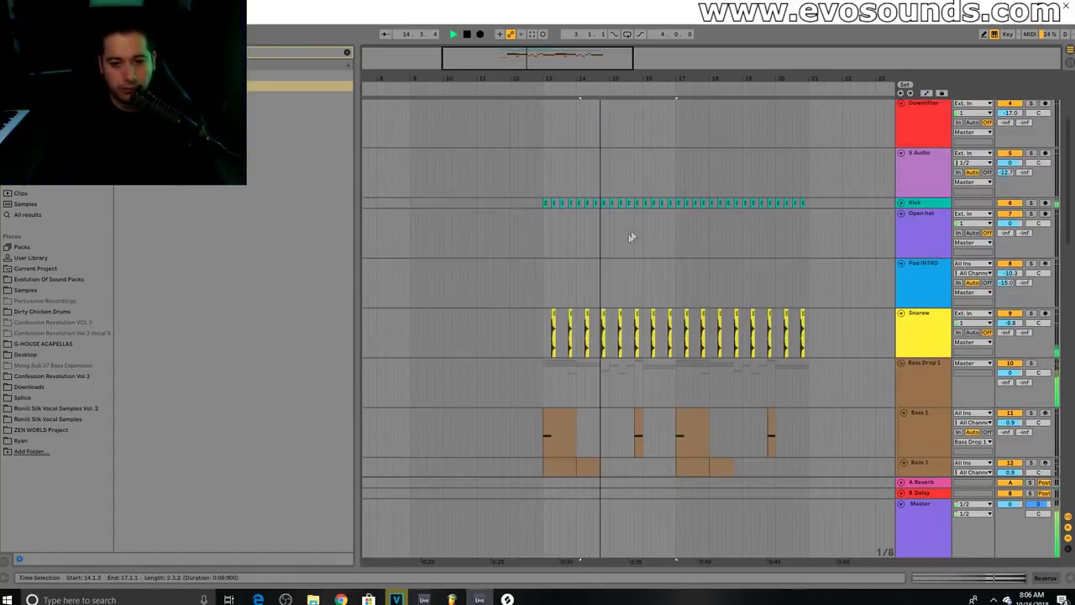
pyautogui.scroll(-4, 652, 248)
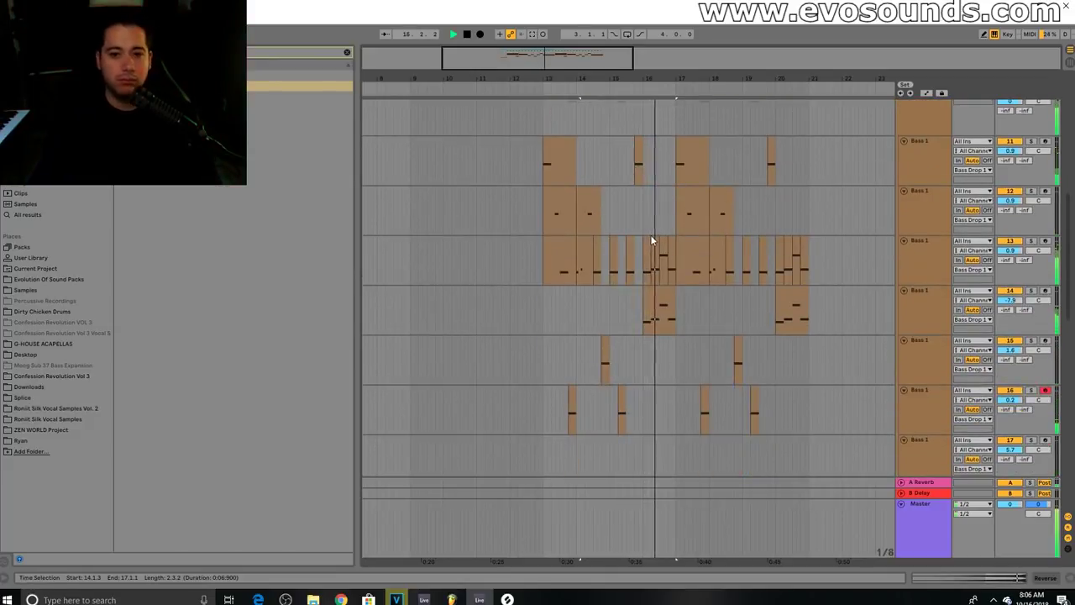
pyautogui.click(639, 158)
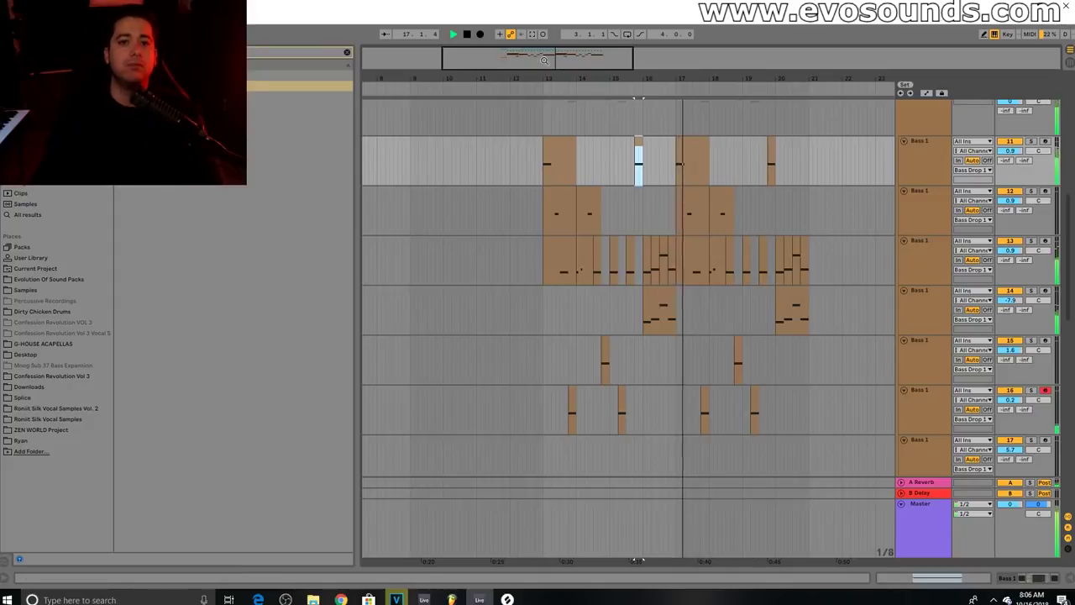
pyautogui.scroll(3, 641, 158)
pyautogui.moveTo(547, 78); pyautogui.dragTo(563, 37)
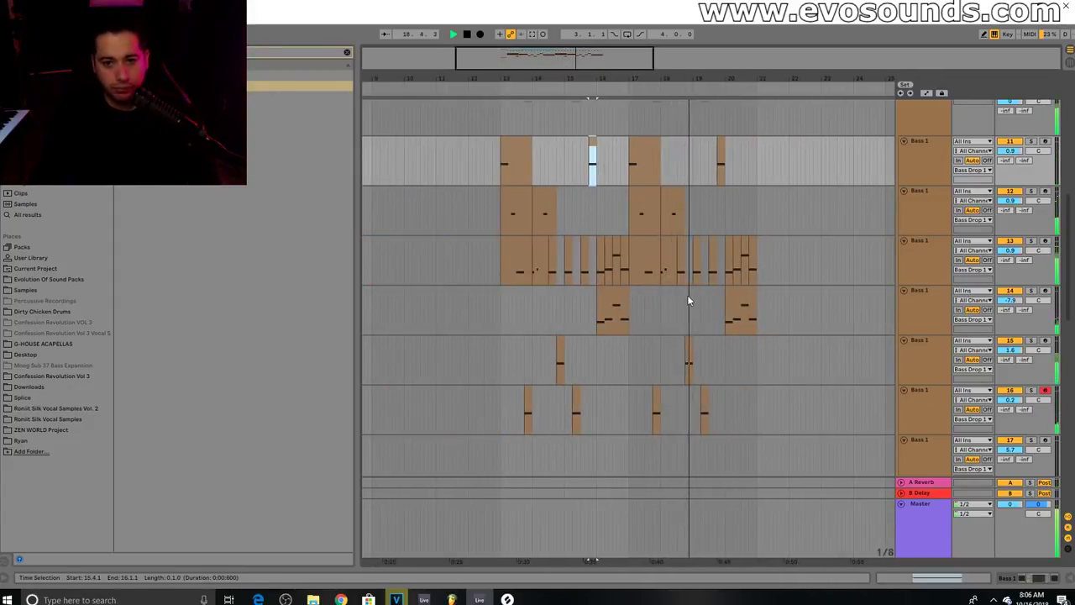
pyautogui.scroll(3, 697, 284)
pyautogui.scroll(-2, 697, 285)
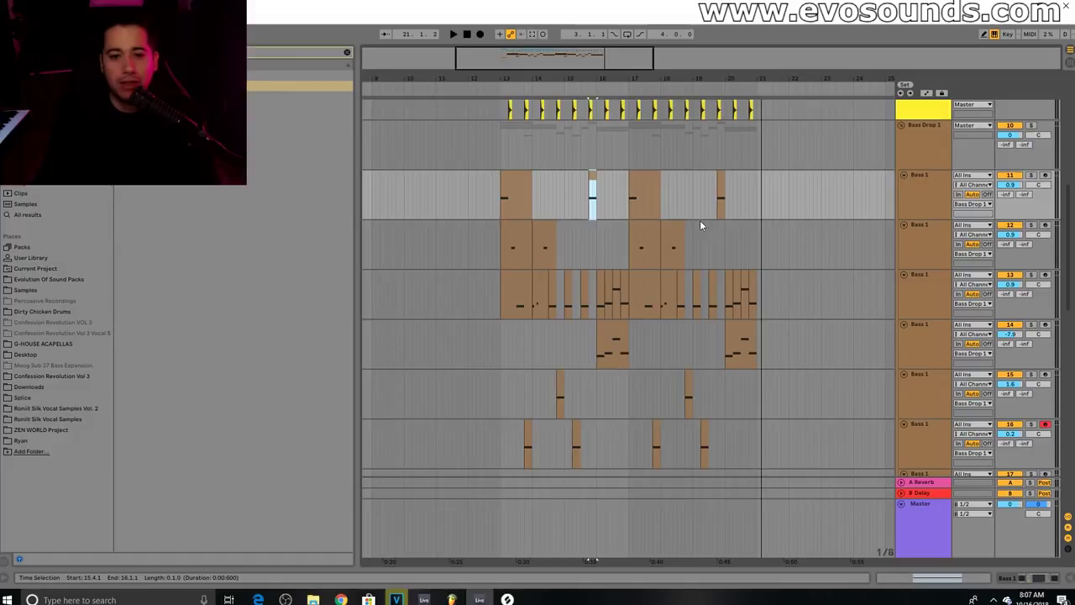
# Examine the order in which the bass clips alternate across tracks 11 to 14 from bar 13 to bar 16.
pyautogui.click(512, 176)
pyautogui.click(512, 226)
pyautogui.click(519, 276)
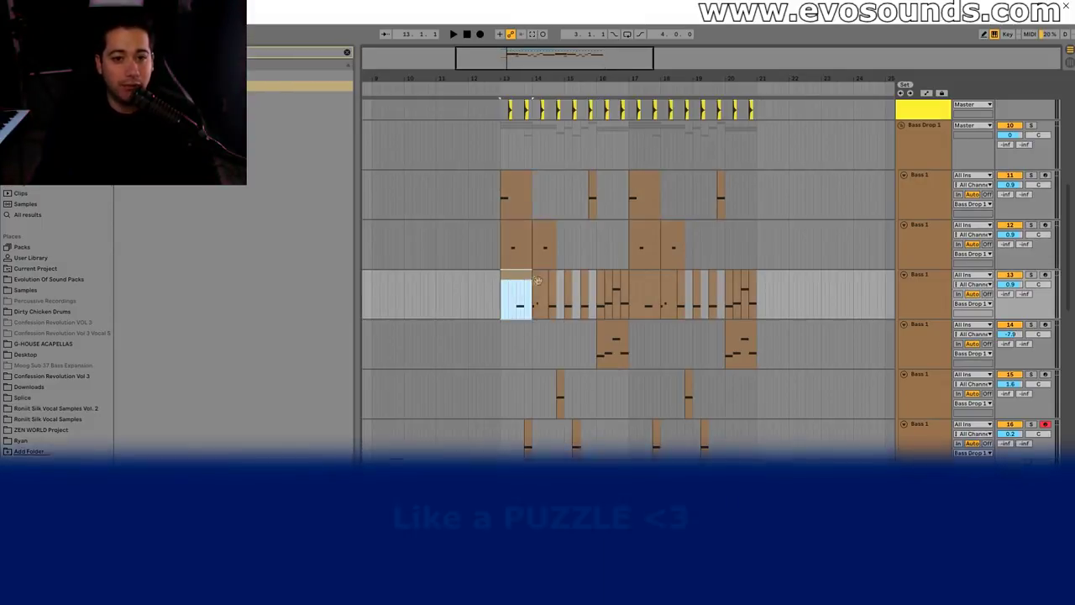
pyautogui.click(540, 276)
pyautogui.click(545, 226)
pyautogui.click(552, 276)
pyautogui.click(578, 291)
pyautogui.click(623, 327)
pyautogui.click(622, 306)
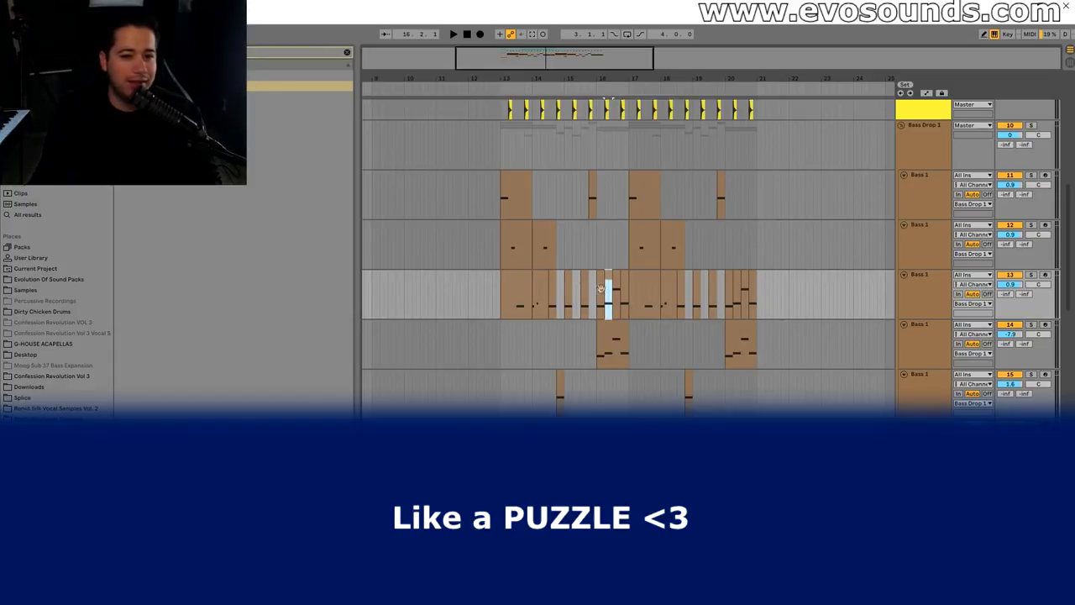
pyautogui.click(592, 201)
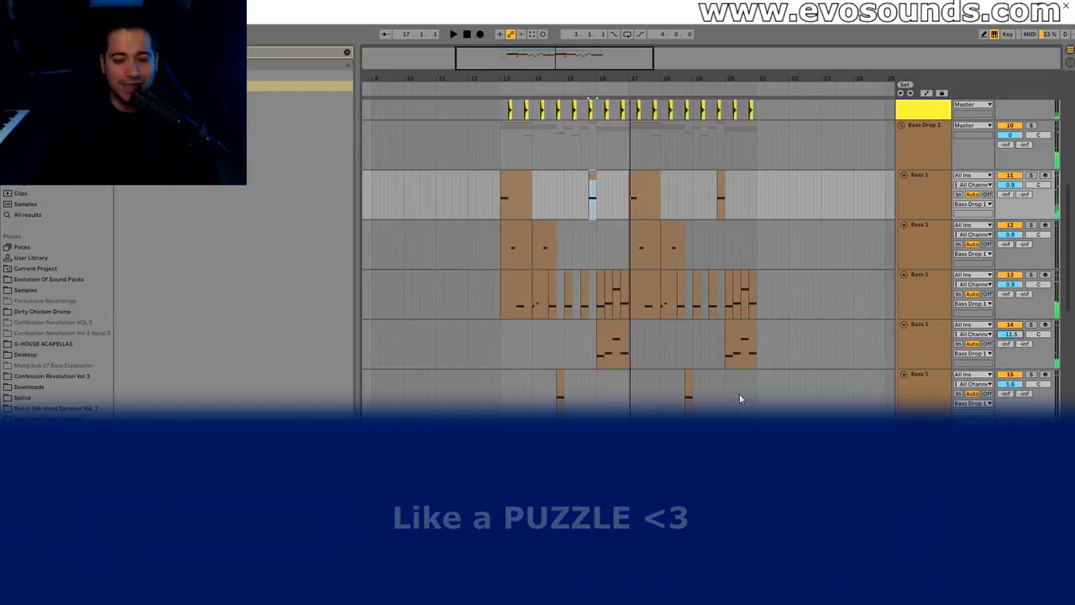
pyautogui.scroll(-2, 735, 404)
pyautogui.scroll(-1, 638, 406)
pyautogui.scroll(3, 571, 406)
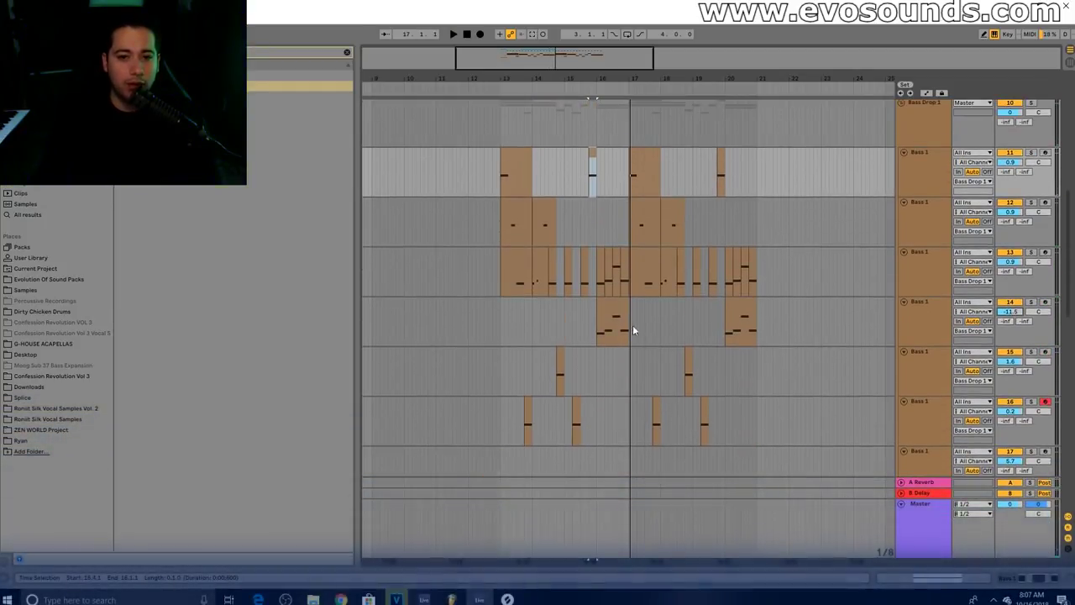
# Shorten the bar 16 clip on track 14 to end at 16.4.1 and delete the track 11 clip at 15.4.1.
pyautogui.moveTo(625, 303); pyautogui.dragTo(621, 304)
pyautogui.scroll(1, 624, 289)
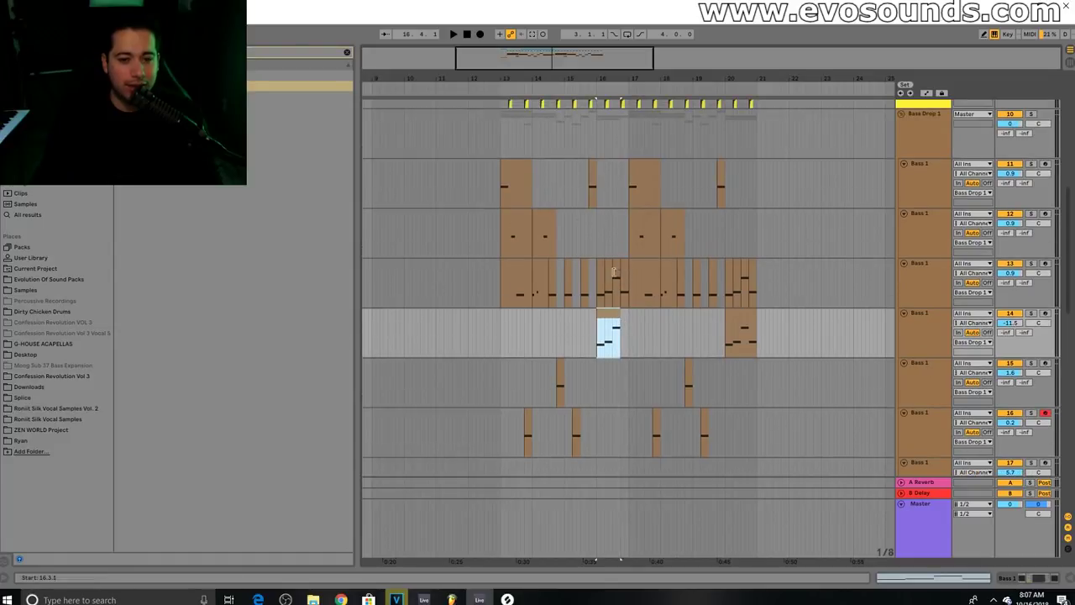
pyautogui.moveTo(548, 59); pyautogui.dragTo(542, 122)
pyautogui.click(606, 165)
pyautogui.press('Delete')
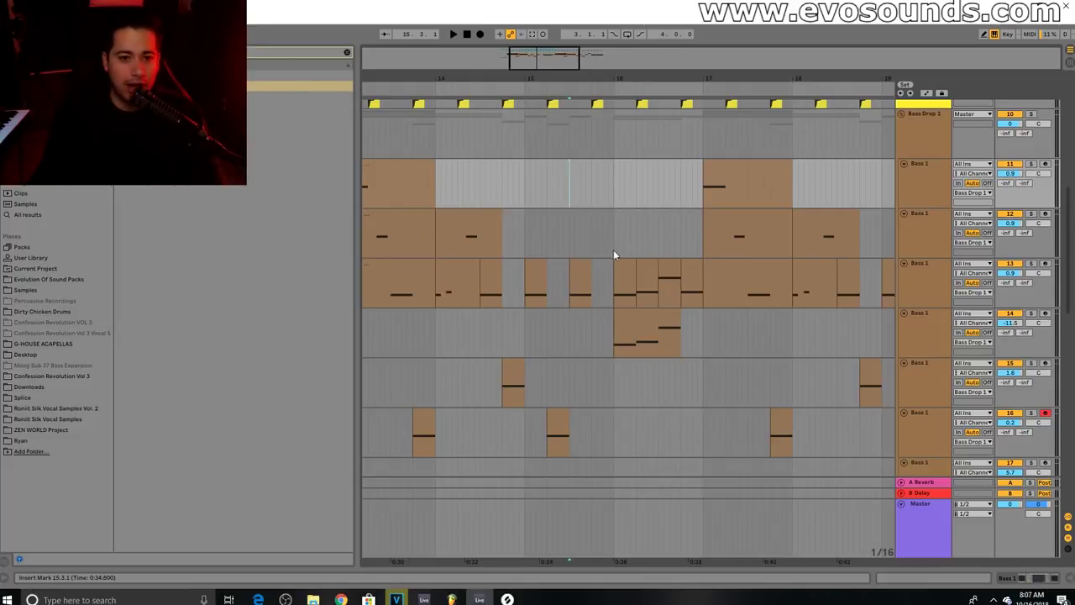
pyautogui.moveTo(573, 59); pyautogui.dragTo(573, 47)
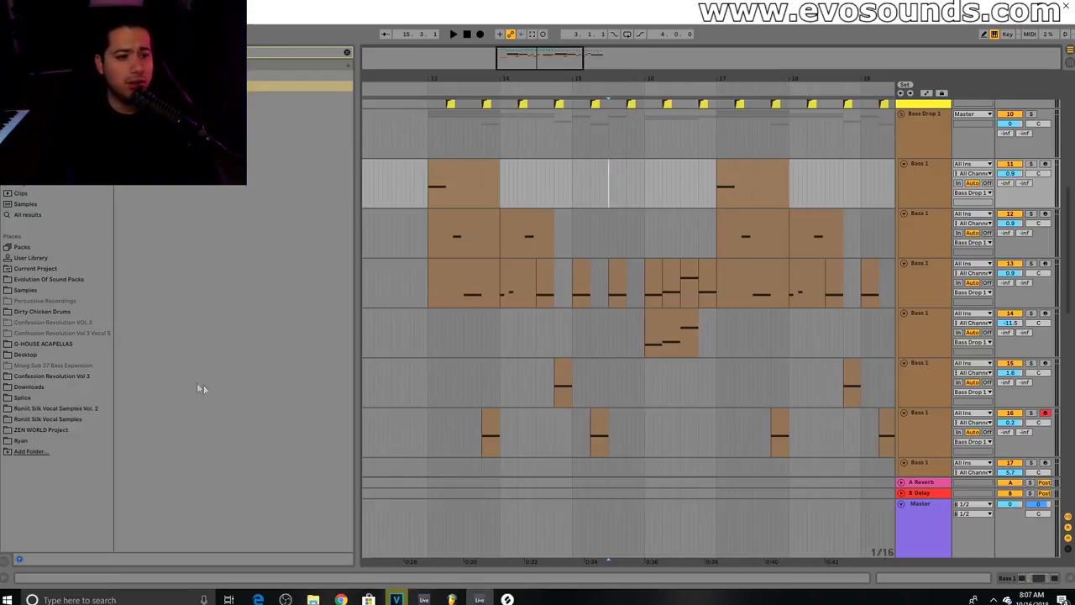
# Search the Samples folder for foley sounds and expand the Metal subfolder in the Cymatics foley collection.
pyautogui.click(50, 290)
pyautogui.click(347, 53)
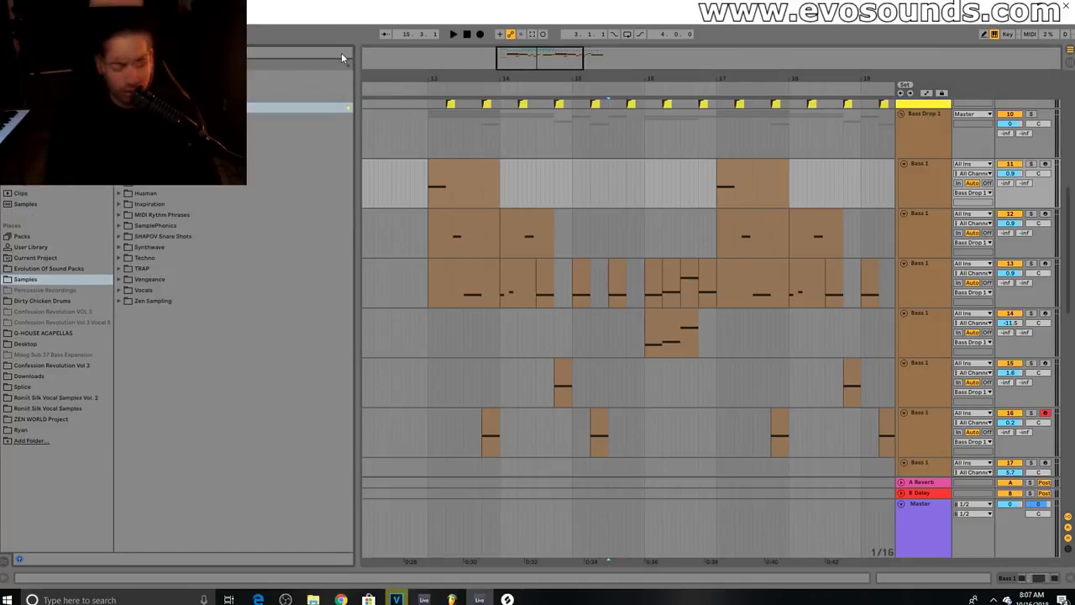
pyautogui.click(345, 53)
pyautogui.write('kick')
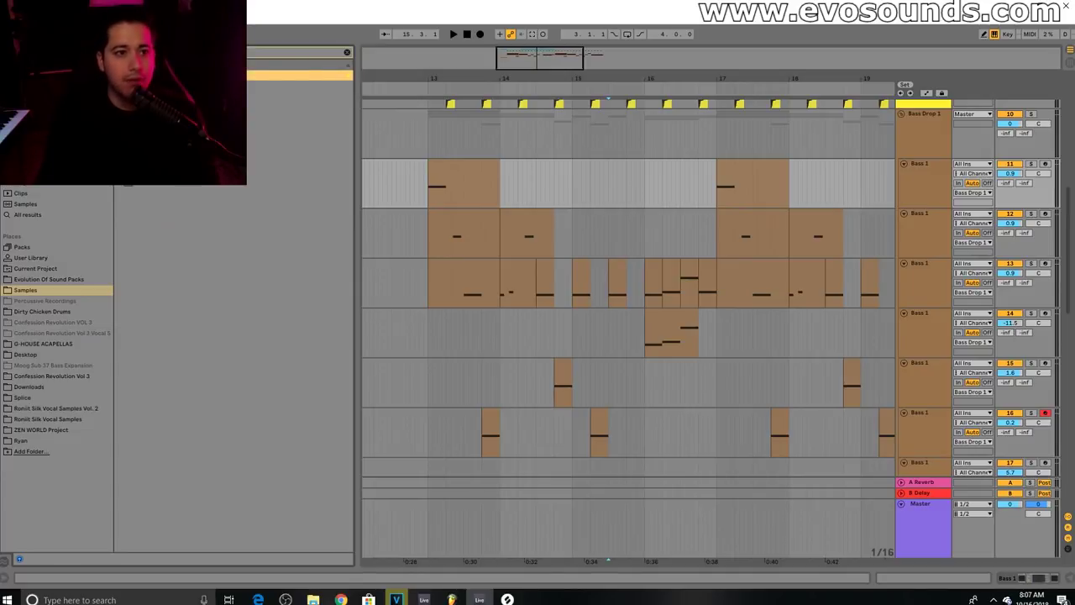
pyautogui.click(126, 96)
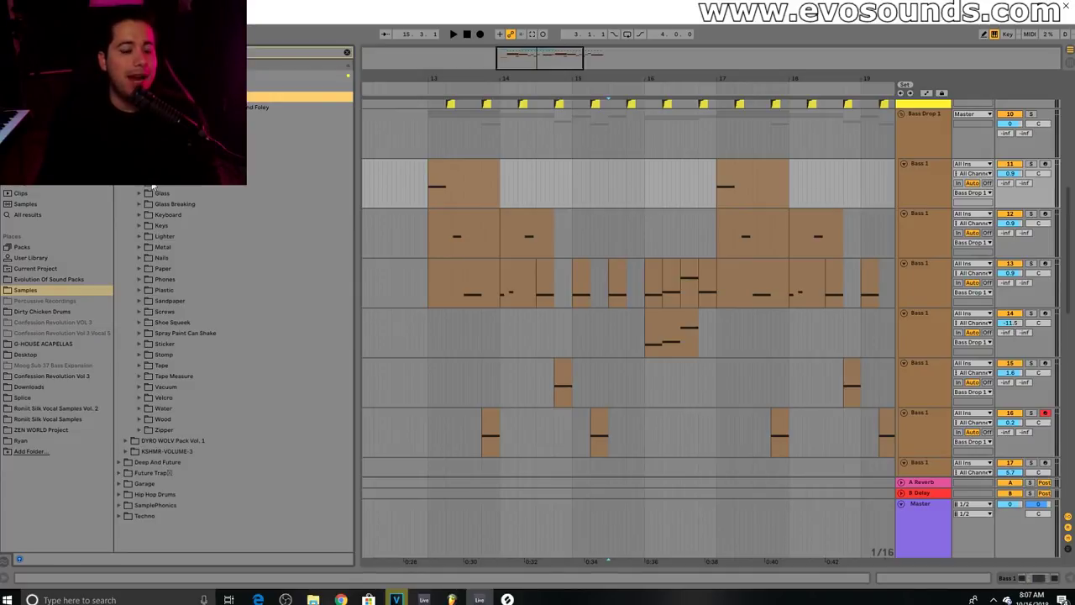
pyautogui.click(141, 236)
pyautogui.click(139, 238)
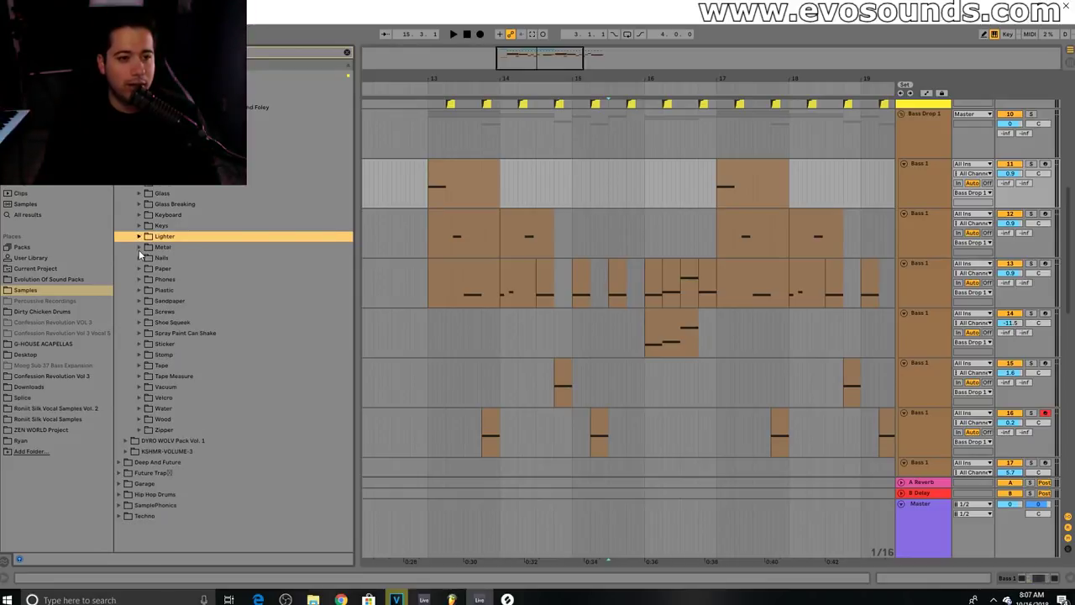
pyautogui.click(138, 250)
pyautogui.scroll(-1, 149, 256)
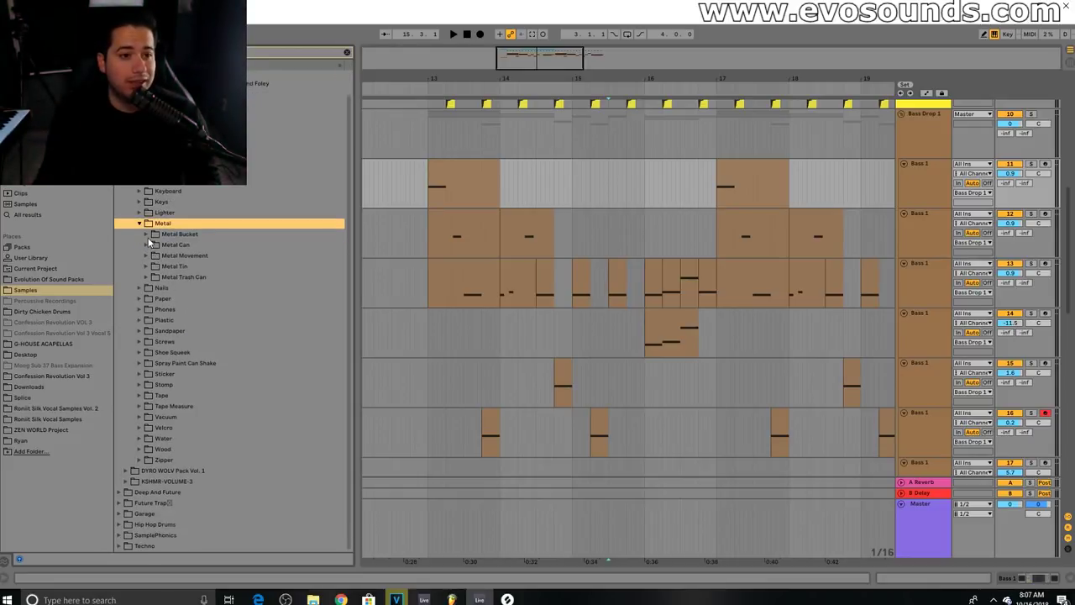
# Audition several Cymatics Metal Bucket Shake samples, including numbers 3, 4 and 6.
pyautogui.click(148, 236)
pyautogui.click(155, 256)
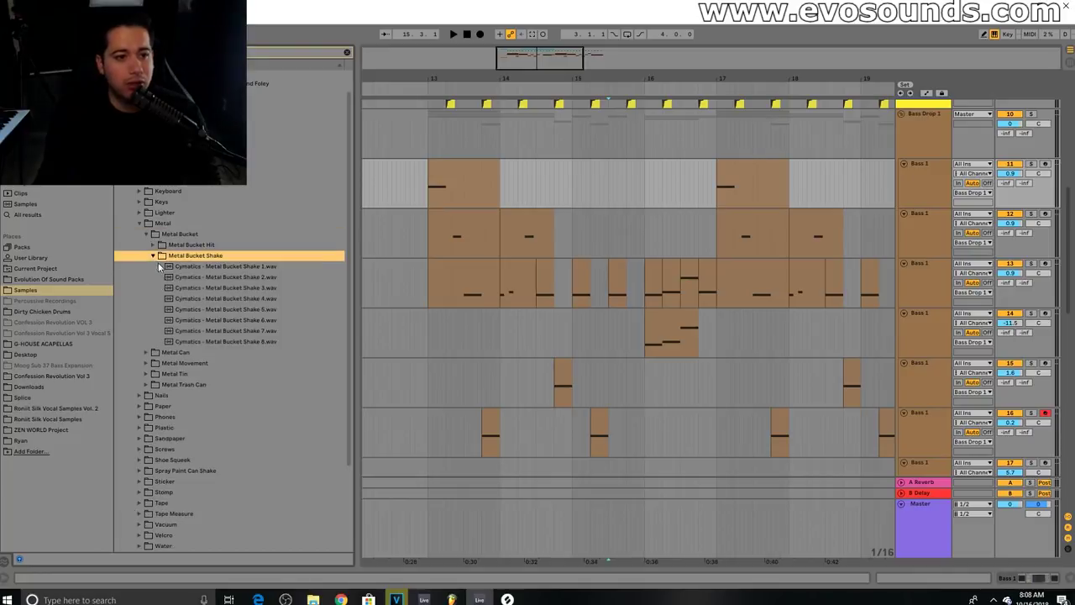
pyautogui.click(197, 288)
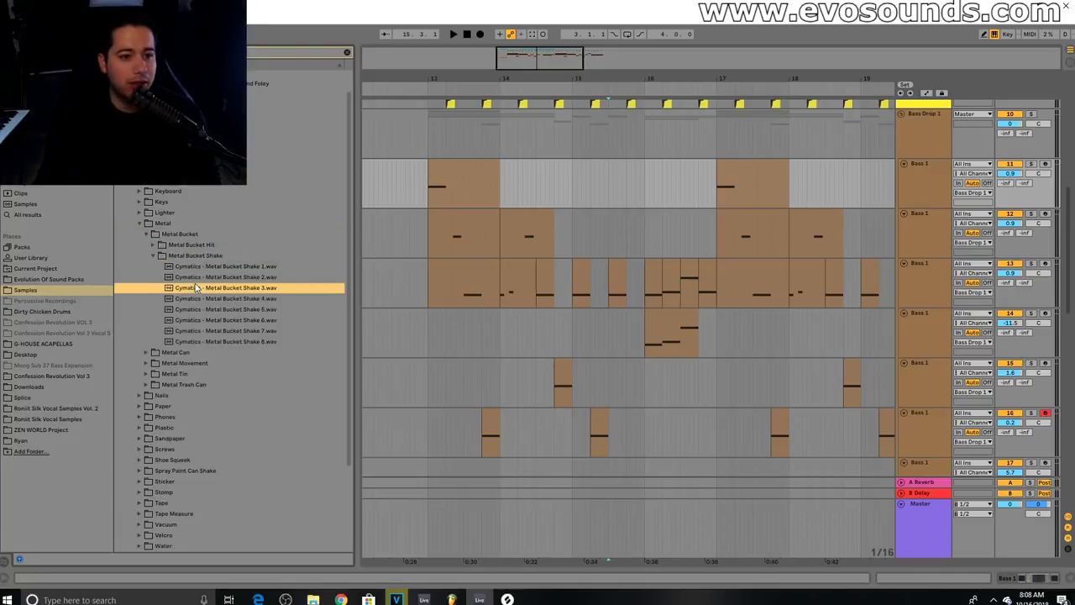
pyautogui.click(236, 297)
pyautogui.click(243, 319)
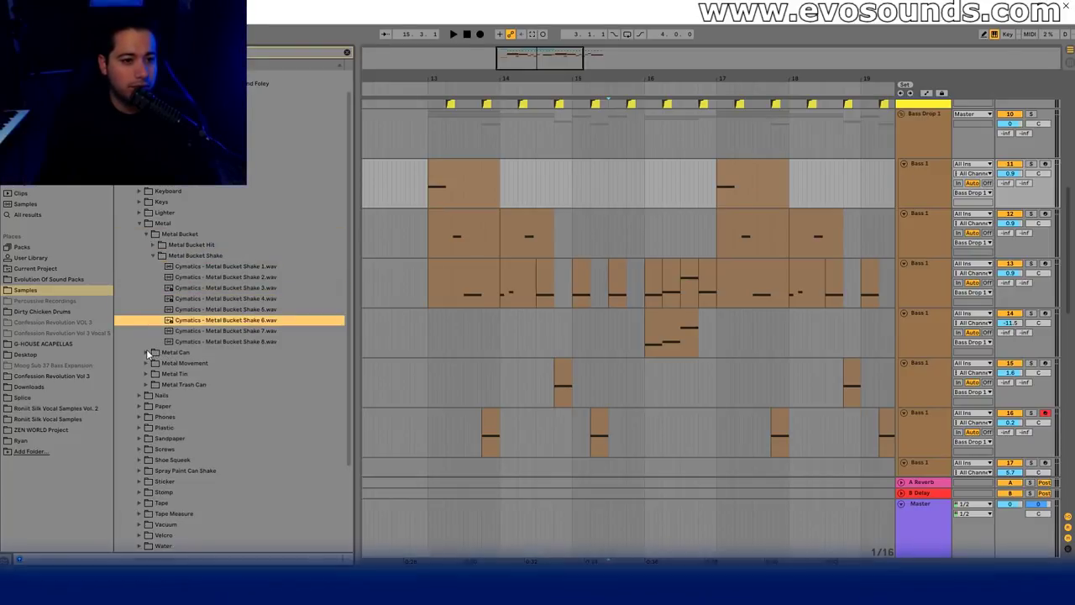
# Audition samples from the Metal Can and Metal Movement folders, including Metal Can 9 and Metal Movement 7 and 5.
pyautogui.click(146, 352)
pyautogui.click(200, 320)
pyautogui.click(216, 342)
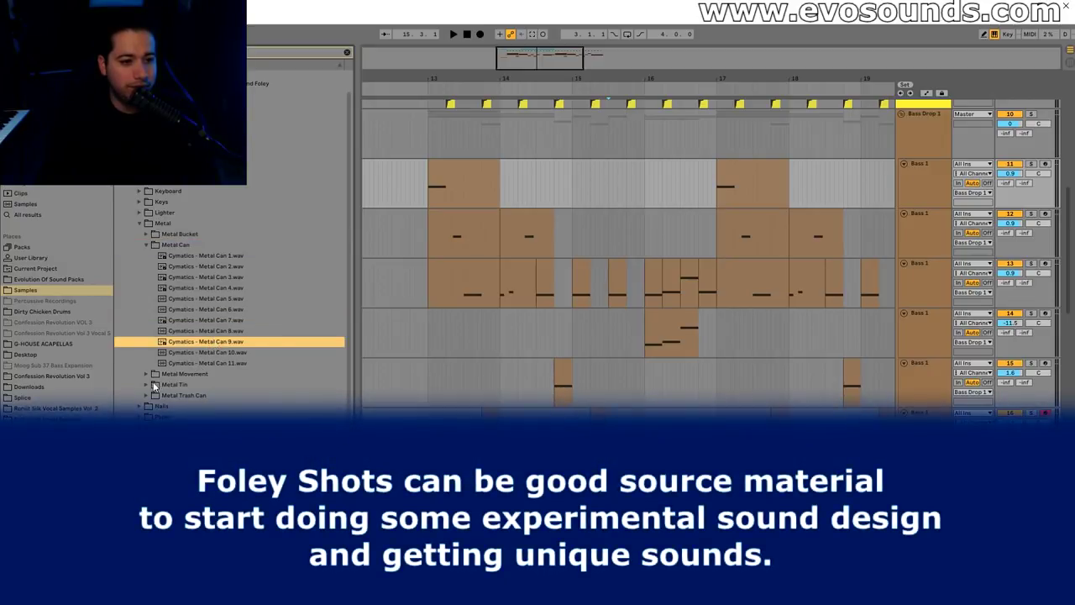
pyautogui.click(150, 374)
pyautogui.click(225, 330)
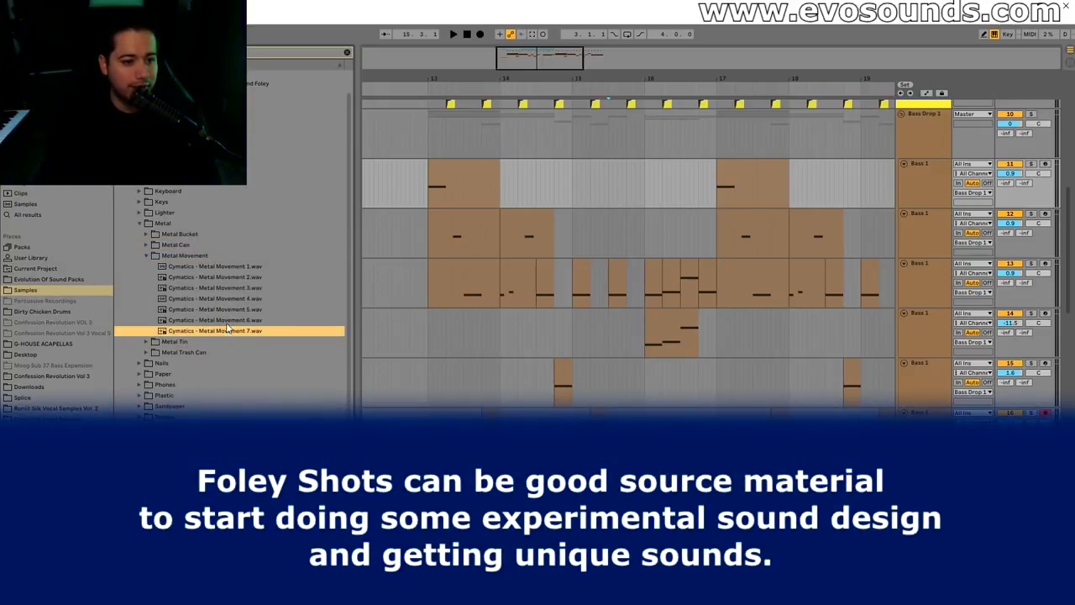
pyautogui.click(231, 310)
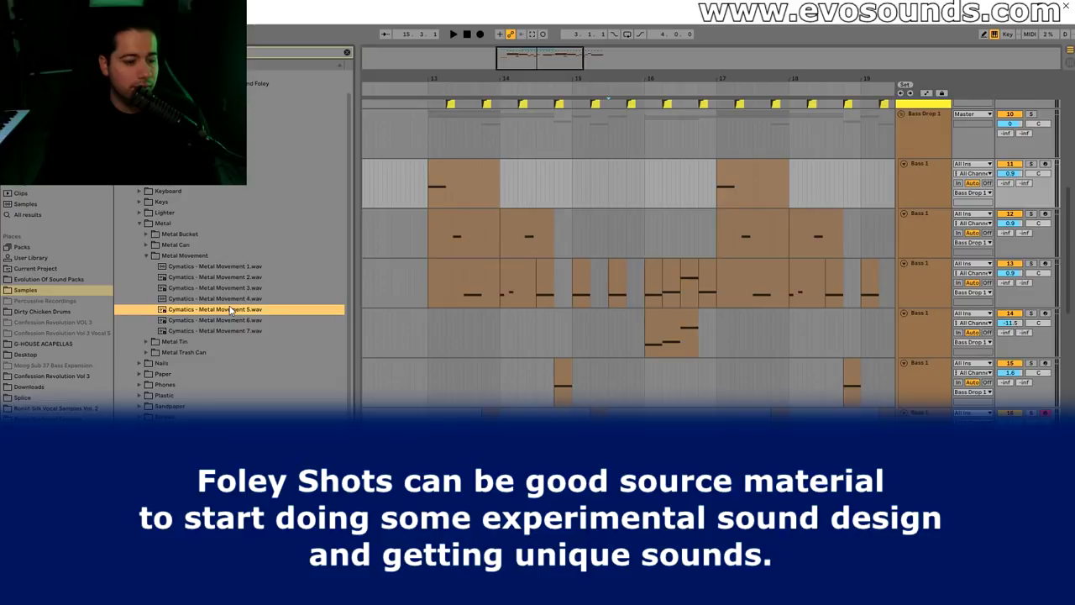
# Place Cymatics - Metal Movement 5 on a new audio track from 15.4.1 to 16.1.1 and play it in context.
pyautogui.moveTo(229, 312); pyautogui.dragTo(672, 504)
pyautogui.scroll(-4, 629, 252)
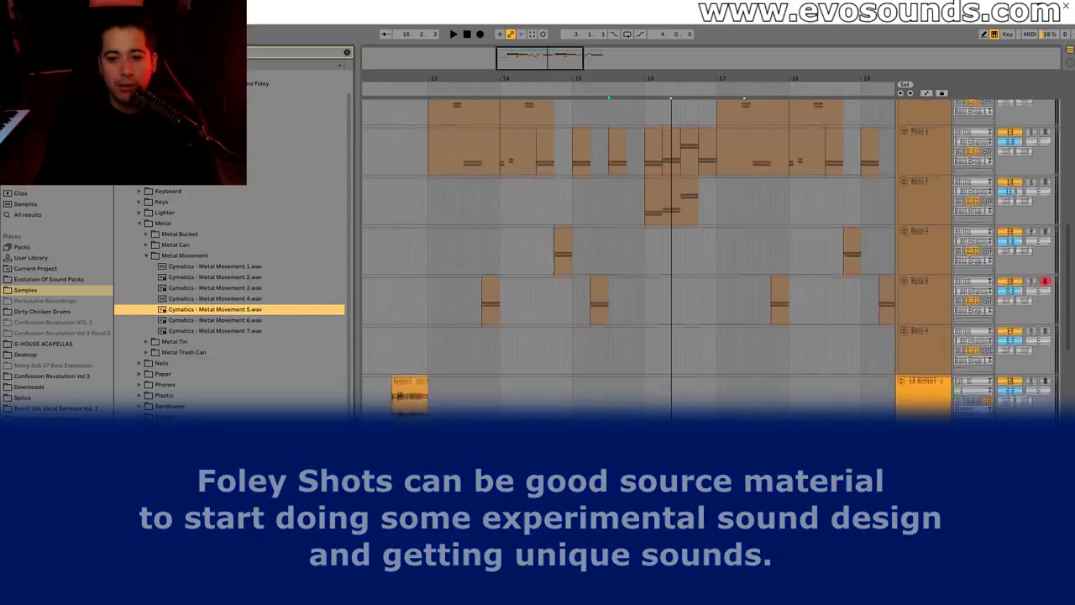
pyautogui.moveTo(215, 309); pyautogui.dragTo(644, 400)
pyautogui.press('space')
pyautogui.press('space')
pyautogui.press('space')
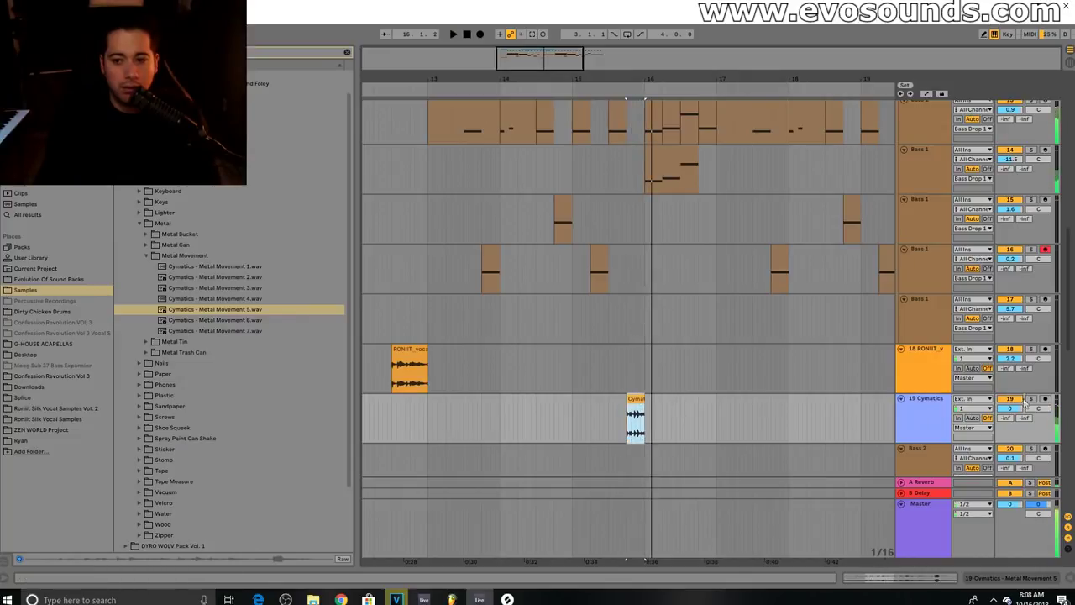
# Solo the Cymatics track, audition the Metal Movement 5 clip at lower transpositions and return it to 0 st.
pyautogui.click(1031, 399)
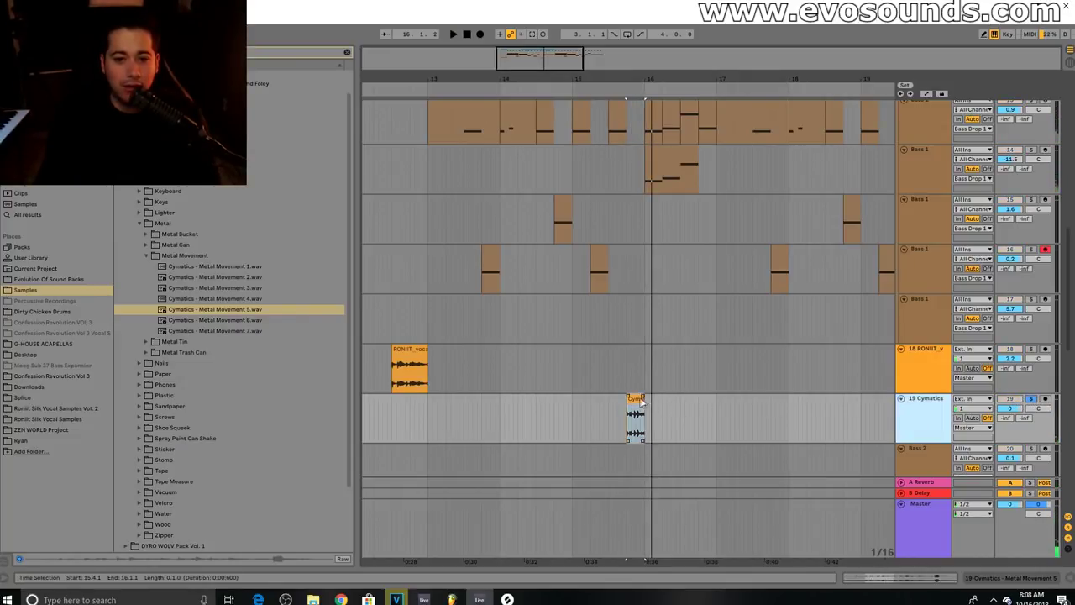
pyautogui.doubleClick(640, 401)
pyautogui.moveTo(512, 454); pyautogui.dragTo(517, 316)
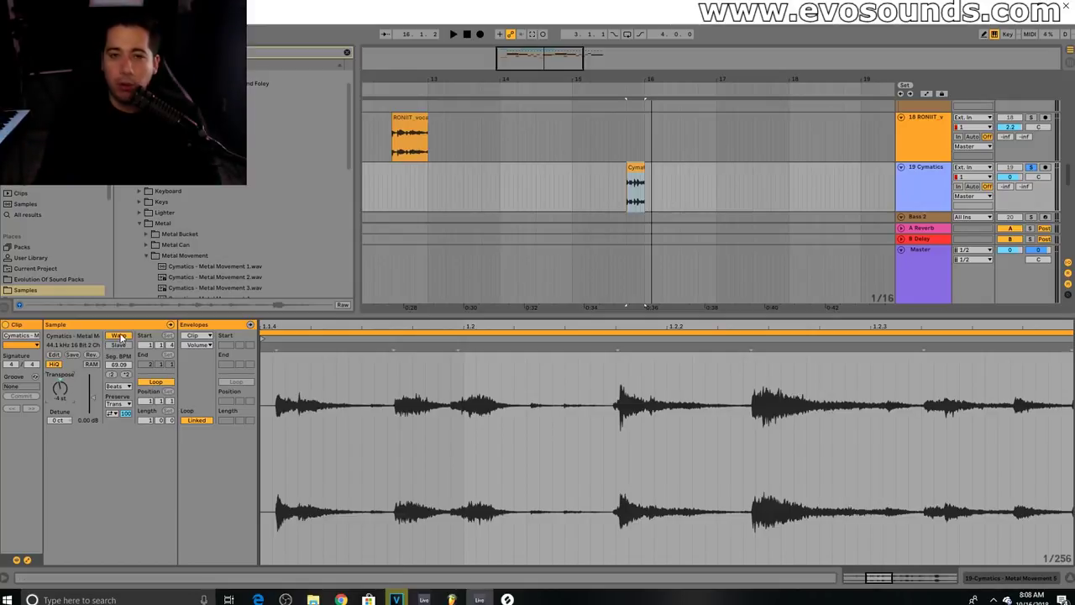
pyautogui.press('space')
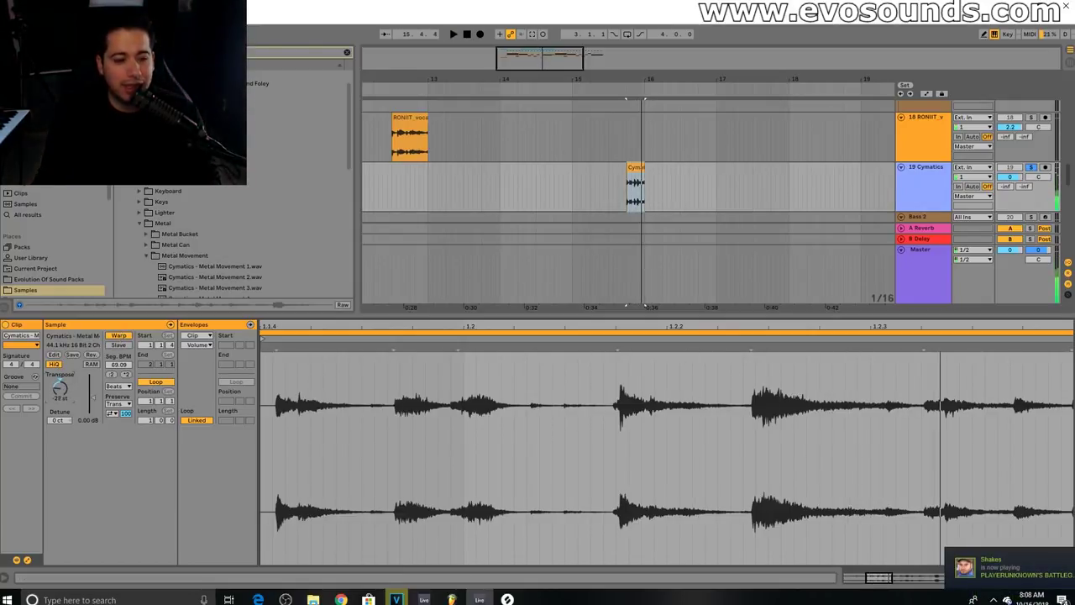
pyautogui.moveTo(59, 388); pyautogui.dragTo(60, 397)
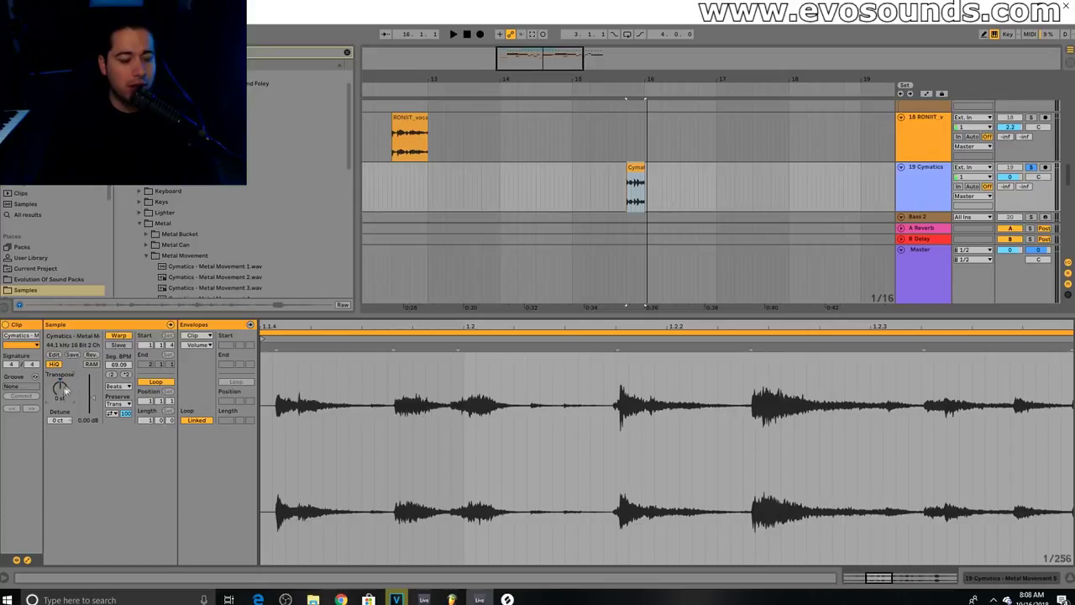
# Set the Metal Movement 5 clip's segment BPM to 138.19 and trim its end to just before 16.1.1.
pyautogui.press('z')
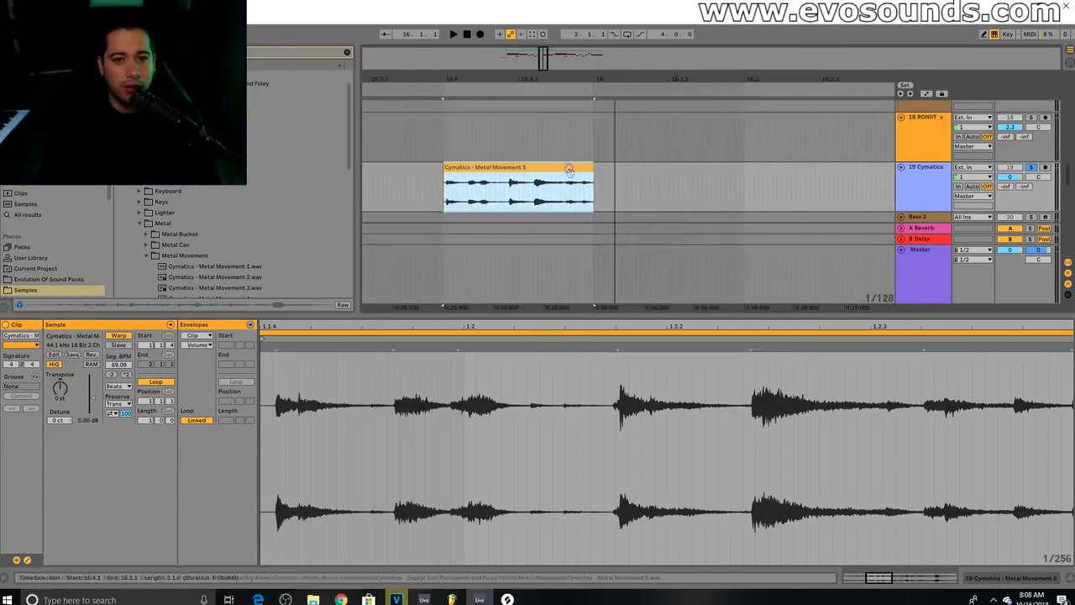
pyautogui.moveTo(586, 170)
pyautogui.mouseDown()
pyautogui.moveTo(754, 175)
pyautogui.moveTo(740, 180)
pyautogui.moveTo(745, 191)
pyautogui.moveTo(740, 178)
pyautogui.moveTo(588, 185)
pyautogui.mouseUp()
pyautogui.press('space')
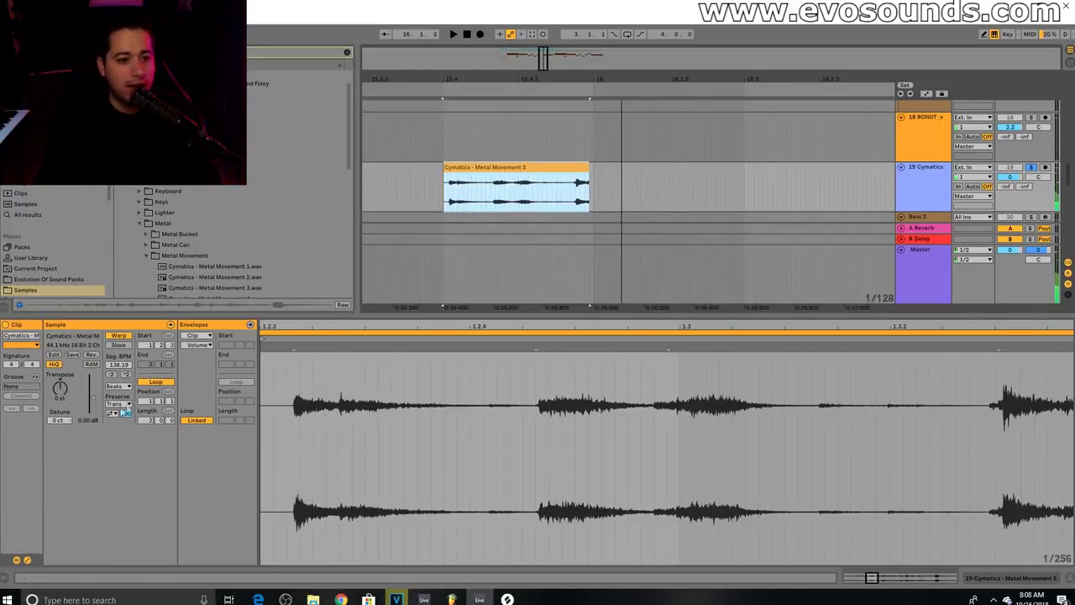
# Set the clip's transient envelope to 14 with transient looping off, and unsolo the track to hear it in context.
pyautogui.click(125, 411)
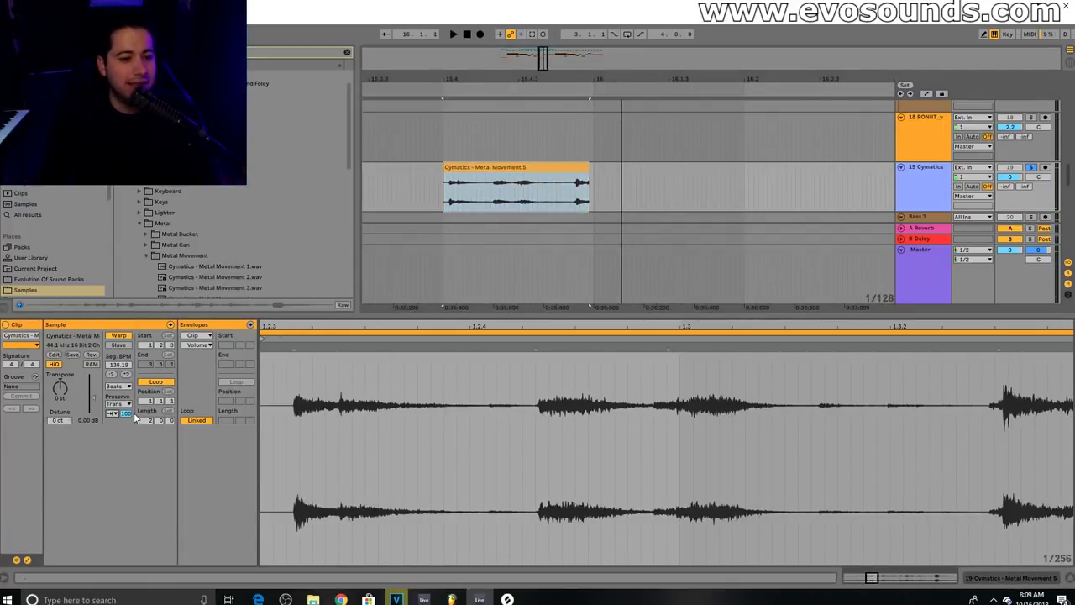
pyautogui.press('space')
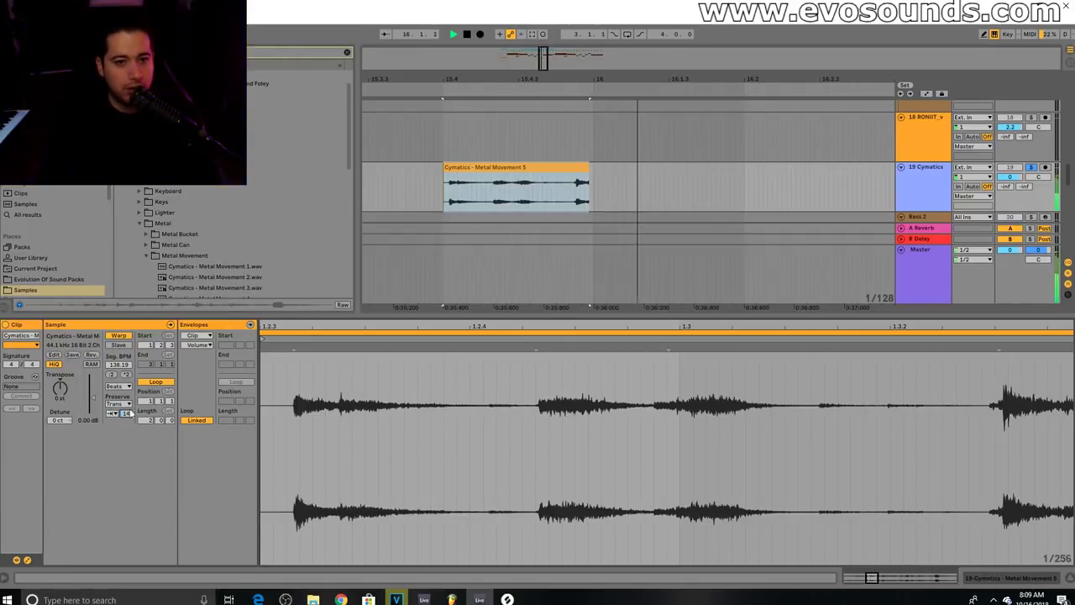
pyautogui.click(1032, 167)
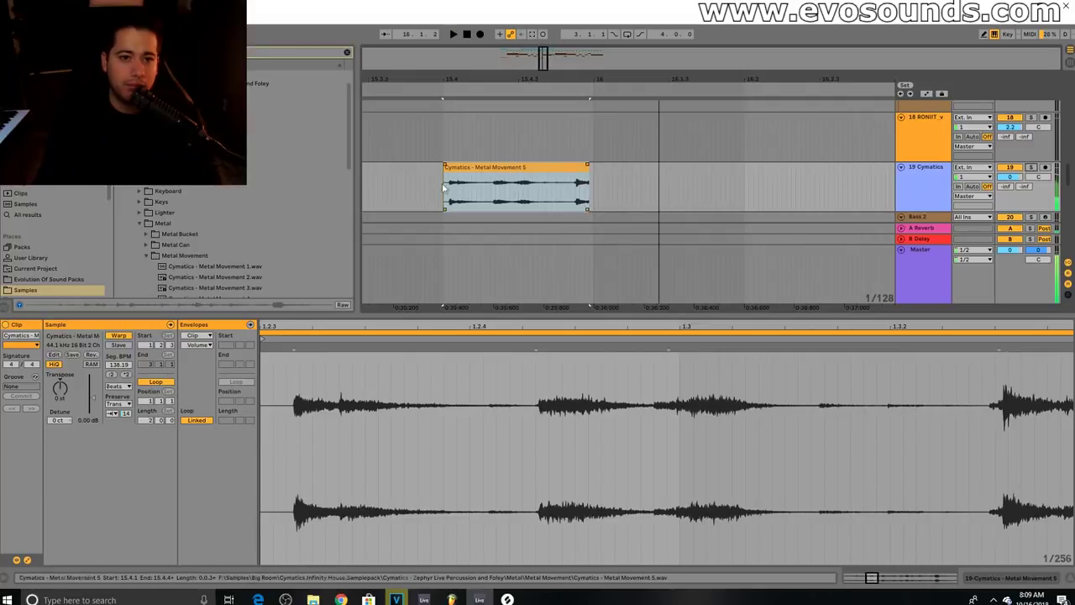
pyautogui.click(382, 189)
pyautogui.press('space')
pyautogui.press('space')
# Extend the metal clip to 16.1.1 and consolidate it, with its clip gain at -7.54 dB.
pyautogui.click(559, 169)
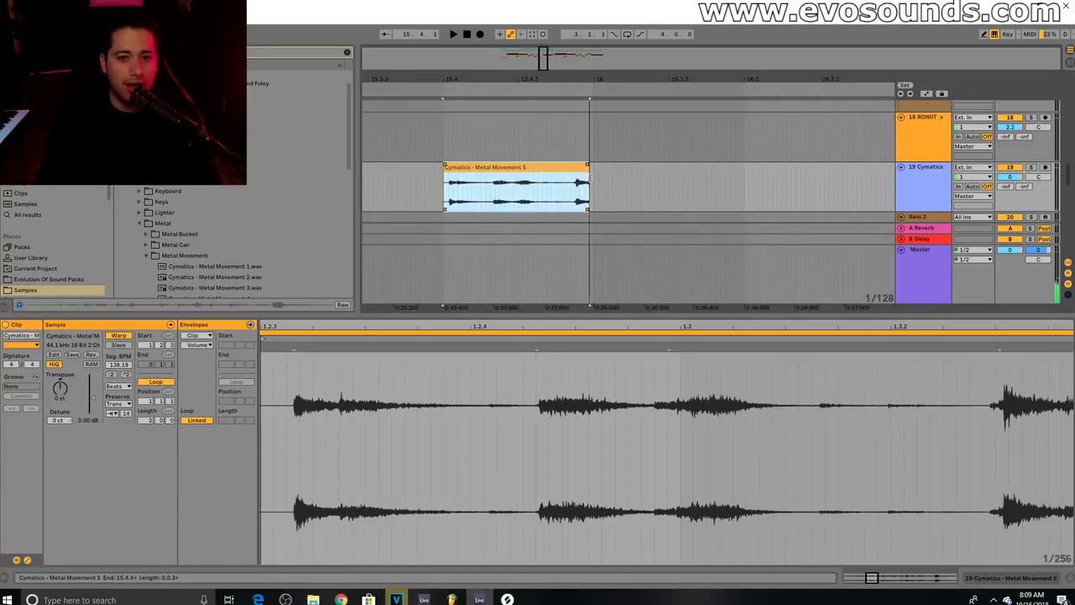
pyautogui.moveTo(589, 166); pyautogui.dragTo(594, 167)
pyautogui.hotkey('ctrl', 'j')
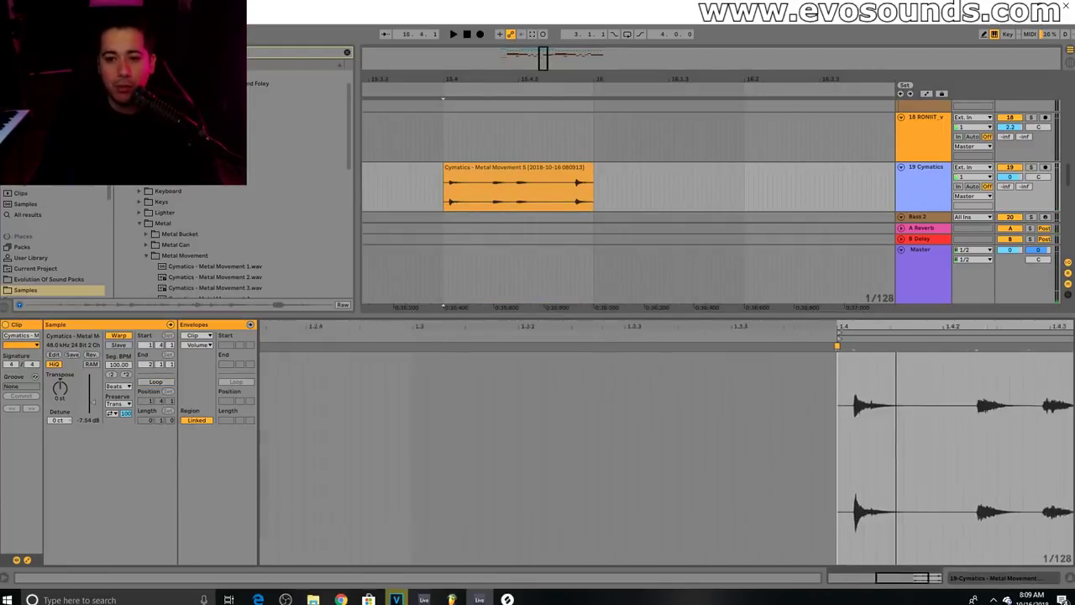
pyautogui.click(489, 168)
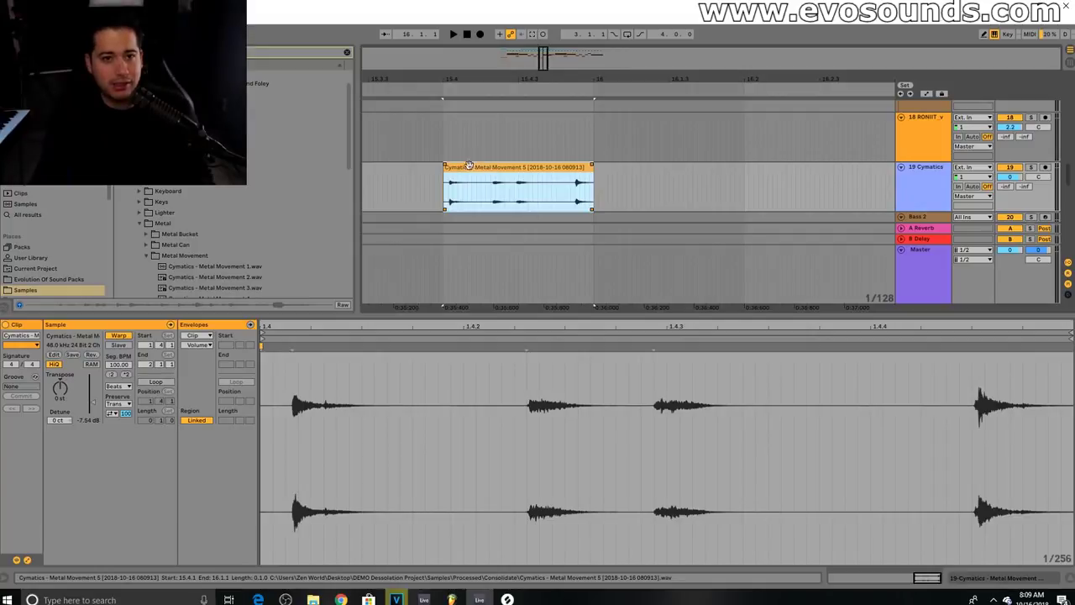
pyautogui.hotkey('ctrl', 'j')
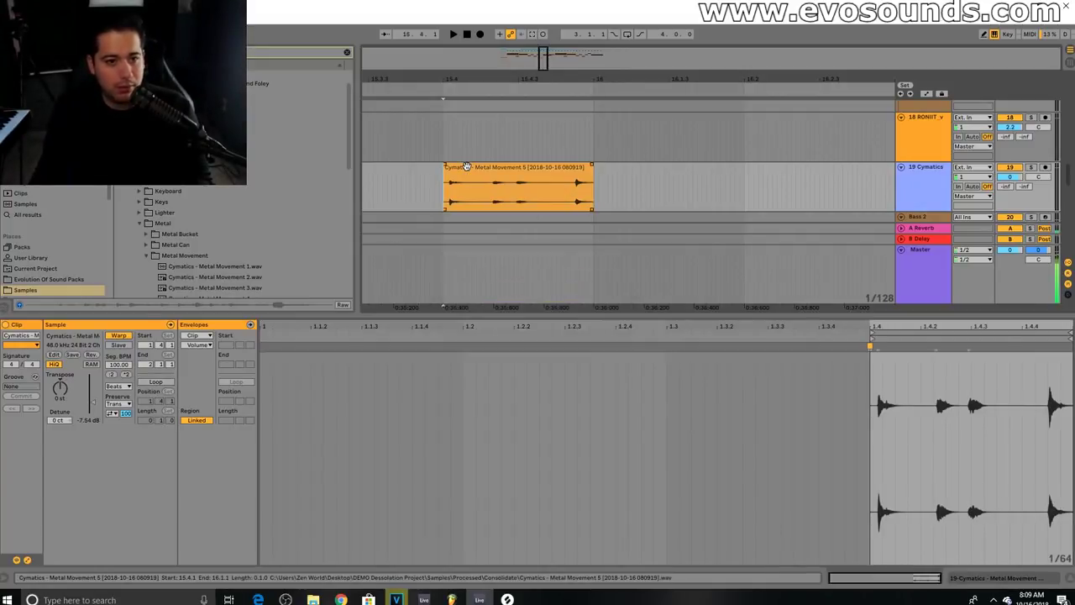
# Warp the consolidated metal clip so its four hits land on 1.4, 1.4.2, 1.4.3 and 1.4.4.
pyautogui.click(480, 167)
pyautogui.moveTo(294, 346); pyautogui.dragTo(261, 355)
pyautogui.moveTo(495, 346); pyautogui.dragTo(464, 346)
pyautogui.moveTo(593, 346); pyautogui.dragTo(666, 346)
pyautogui.press('space')
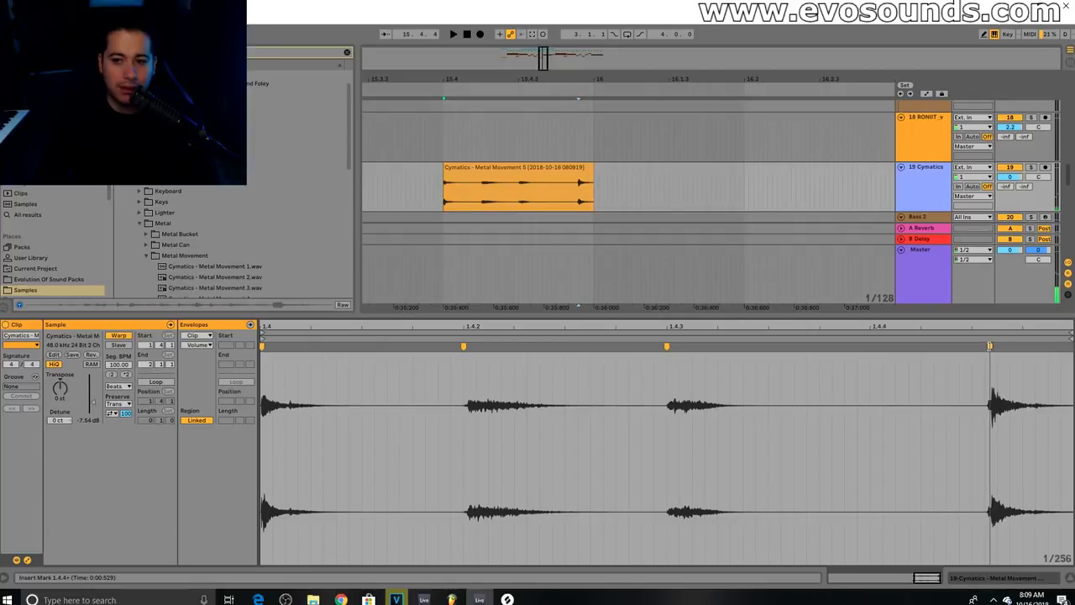
pyautogui.moveTo(989, 346); pyautogui.dragTo(870, 346)
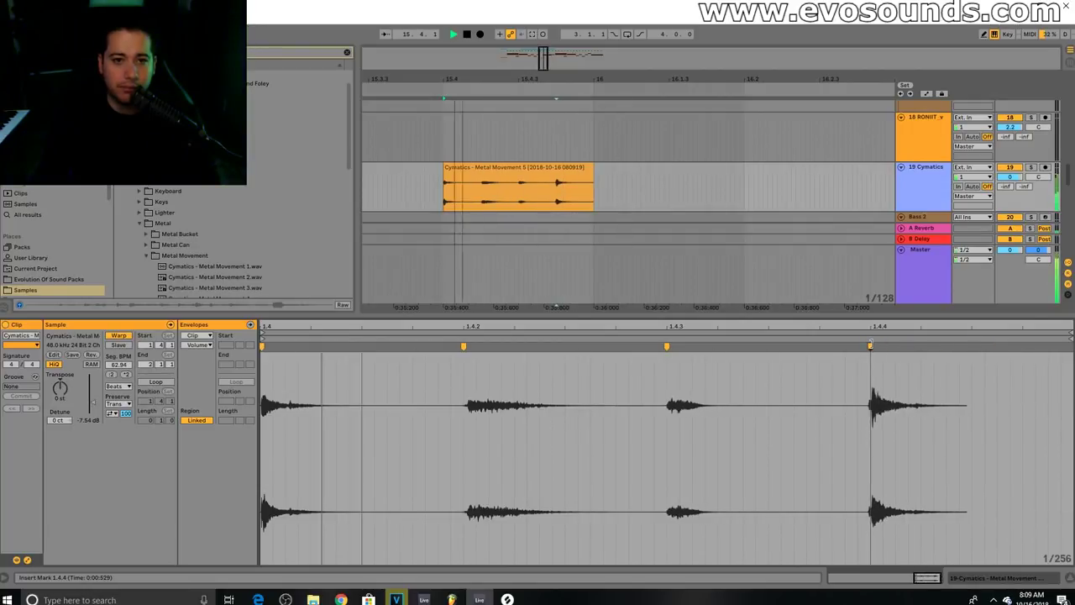
# Try shifting the second hit's warp marker slightly ahead of 1.4.2 in the metal clip and audition the timing.
pyautogui.press('space')
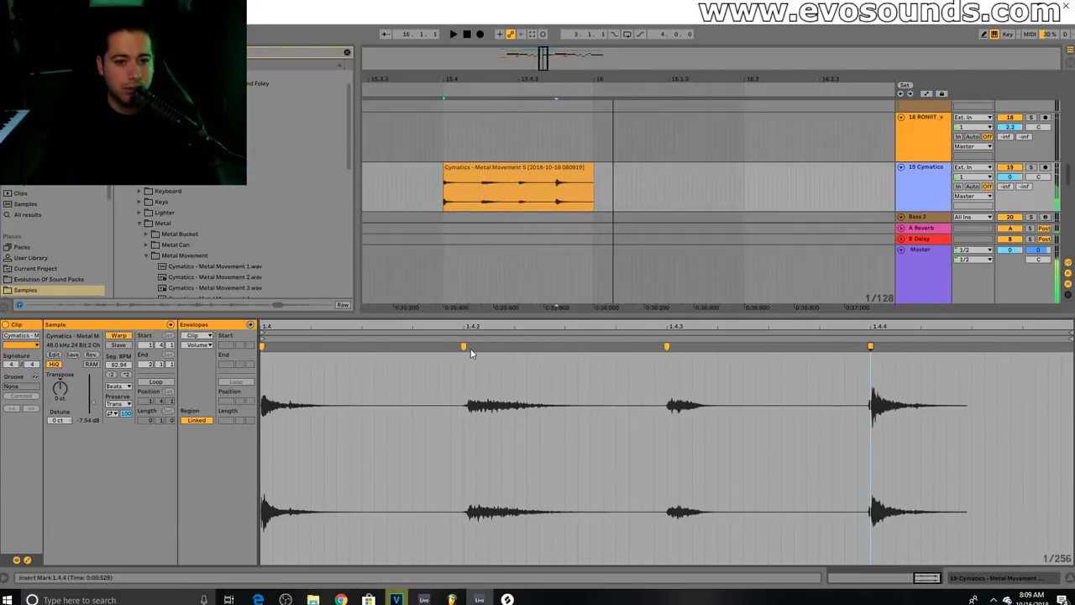
pyautogui.press('space')
pyautogui.moveTo(463, 346); pyautogui.dragTo(451, 346)
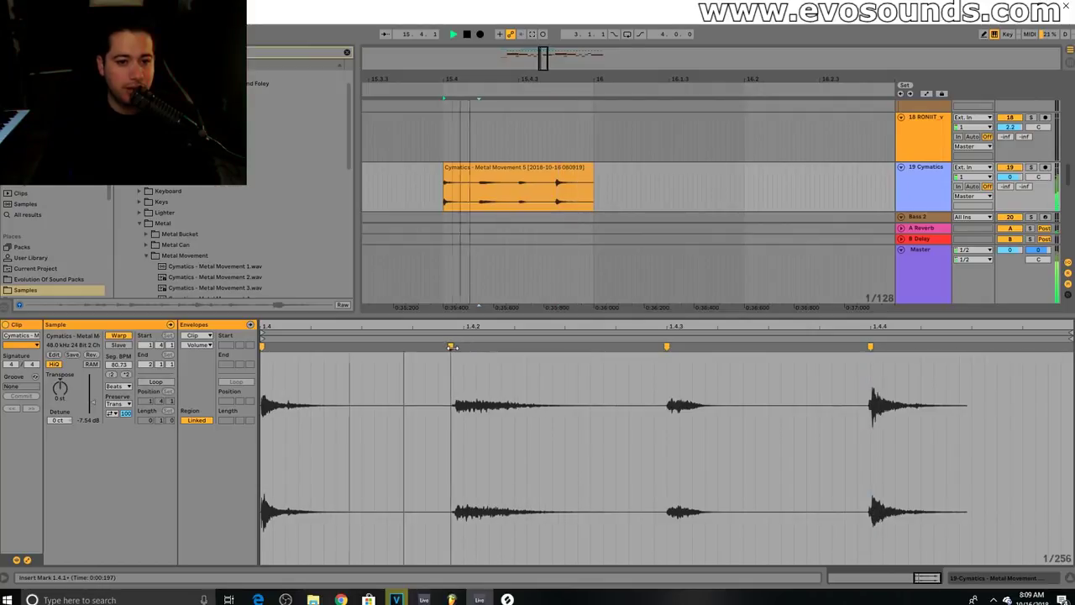
pyautogui.press('space')
pyautogui.press('space')
pyautogui.press('space')
pyautogui.hotkey('ctrl', 'z')
pyautogui.press('space')
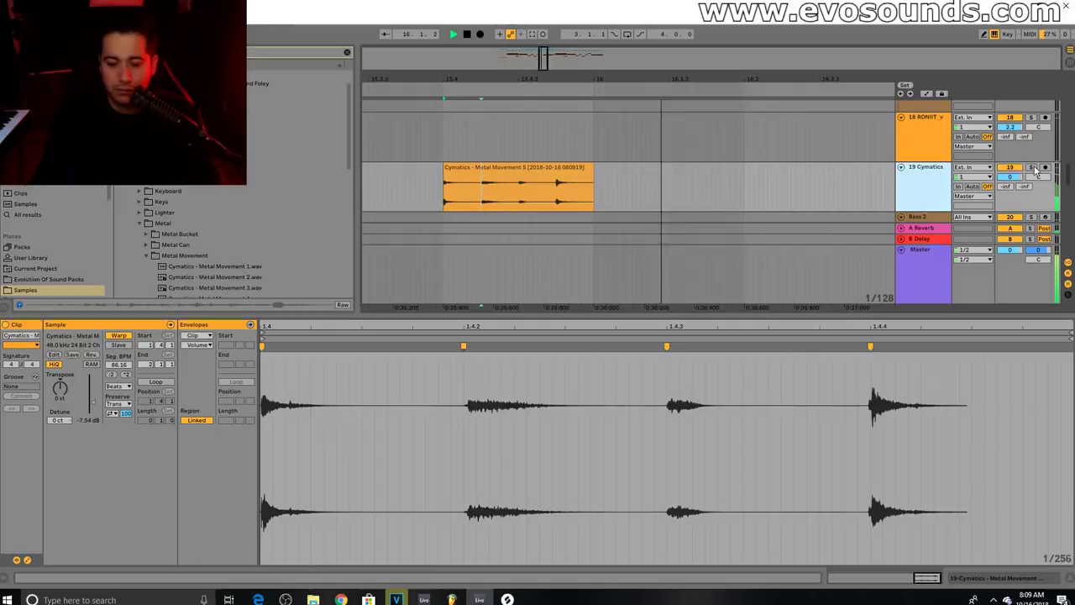
# Solo the Cymatics metal track for auditioning and show its empty effect chain.
pyautogui.click(911, 174)
pyautogui.doubleClick(913, 177)
pyautogui.press('space')
pyautogui.press('space')
pyautogui.doubleClick(931, 189)
pyautogui.press('space')
# Add OTT to the metal track, lower its amount to about 52 %, and play the hits through it.
pyautogui.click(24, 182)
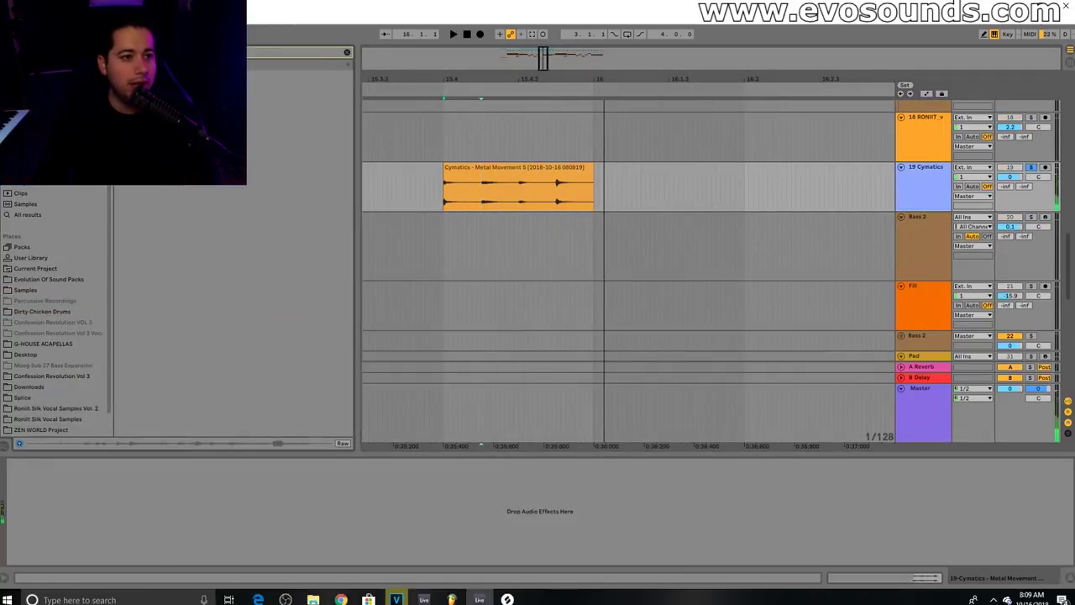
pyautogui.click(346, 53)
pyautogui.click(345, 54)
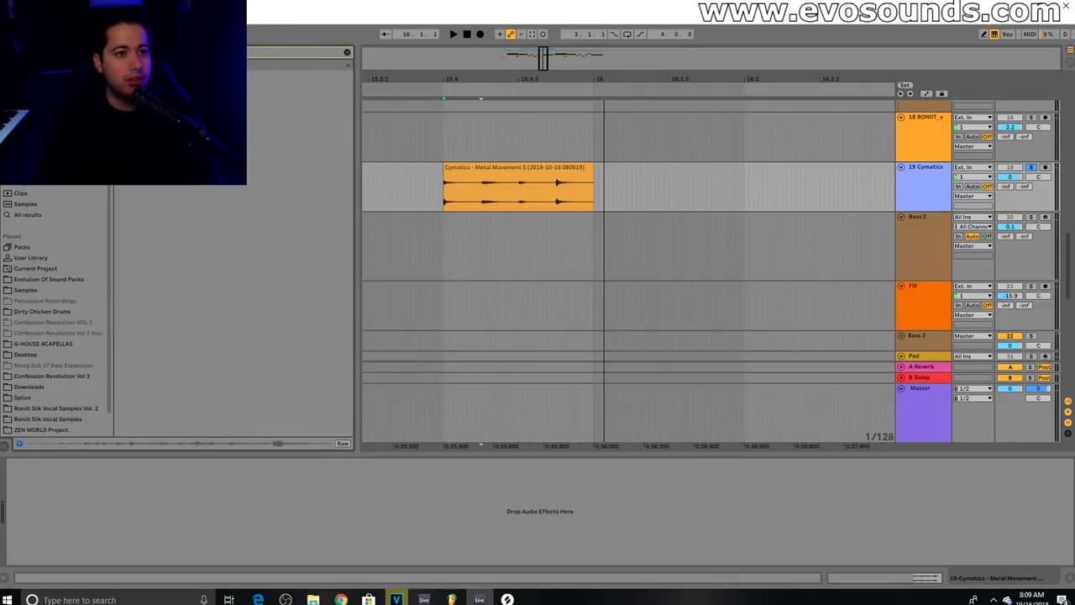
pyautogui.moveTo(193, 86); pyautogui.dragTo(365, 131)
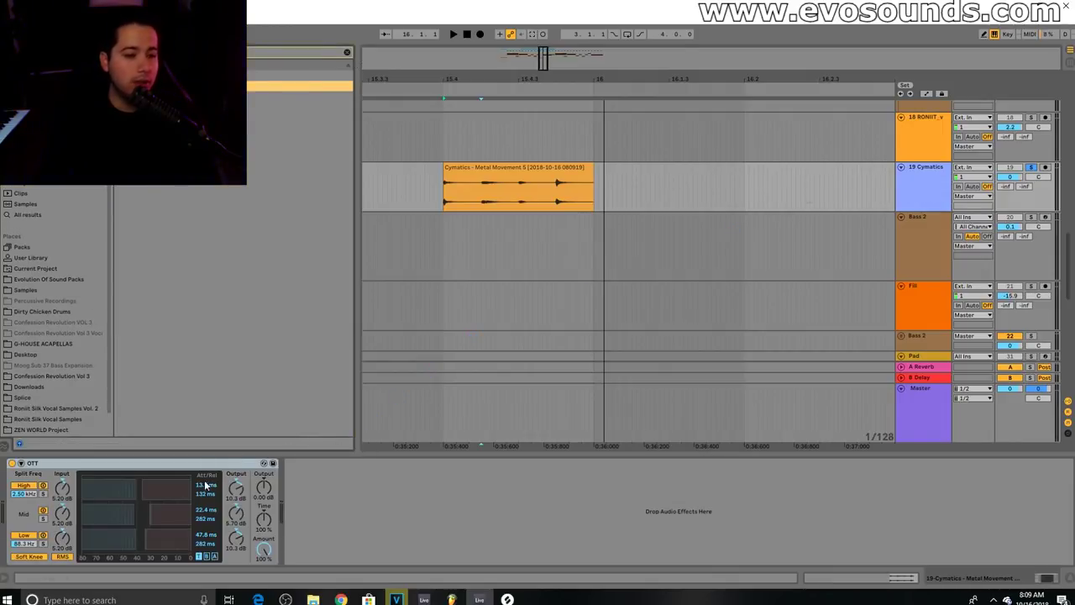
pyautogui.moveTo(269, 548); pyautogui.dragTo(270, 579)
pyautogui.press('space')
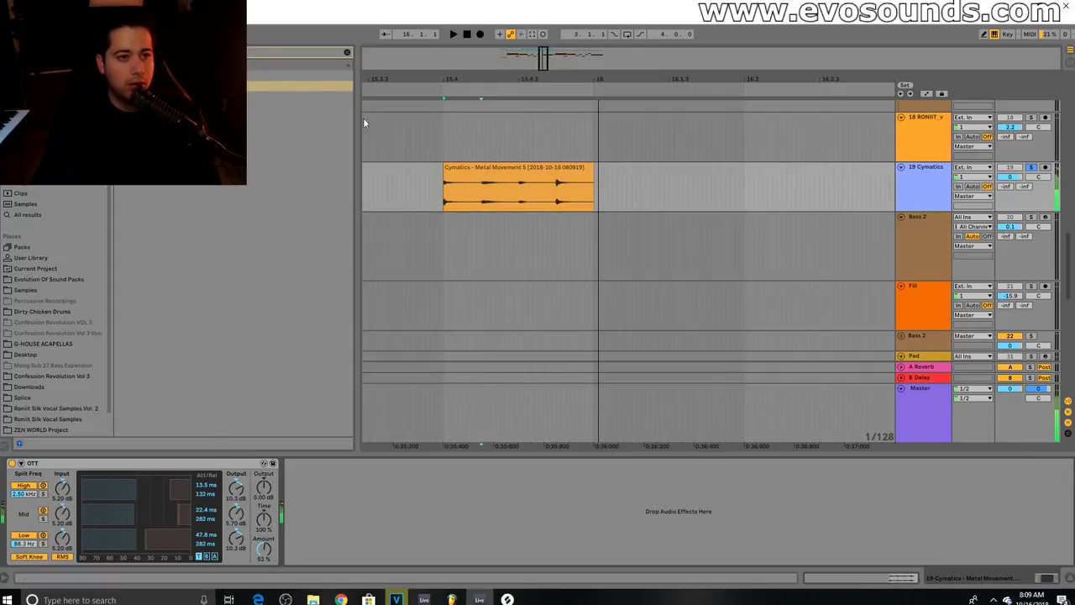
# Insert iZotope Trash 2 after OTT on the metal track and dismiss its preset manager.
pyautogui.click(347, 53)
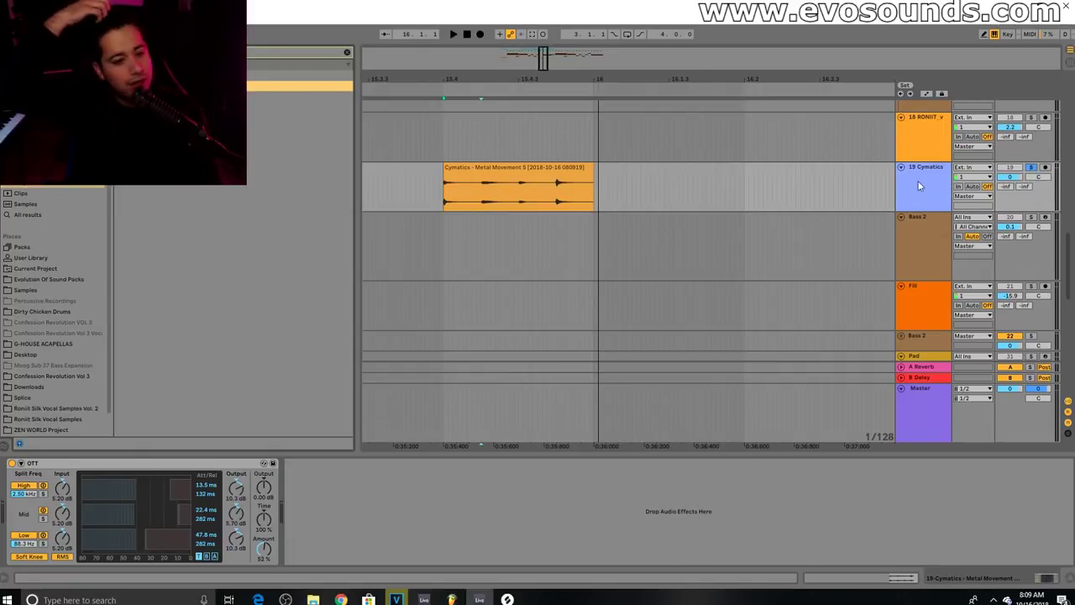
pyautogui.press('Return')
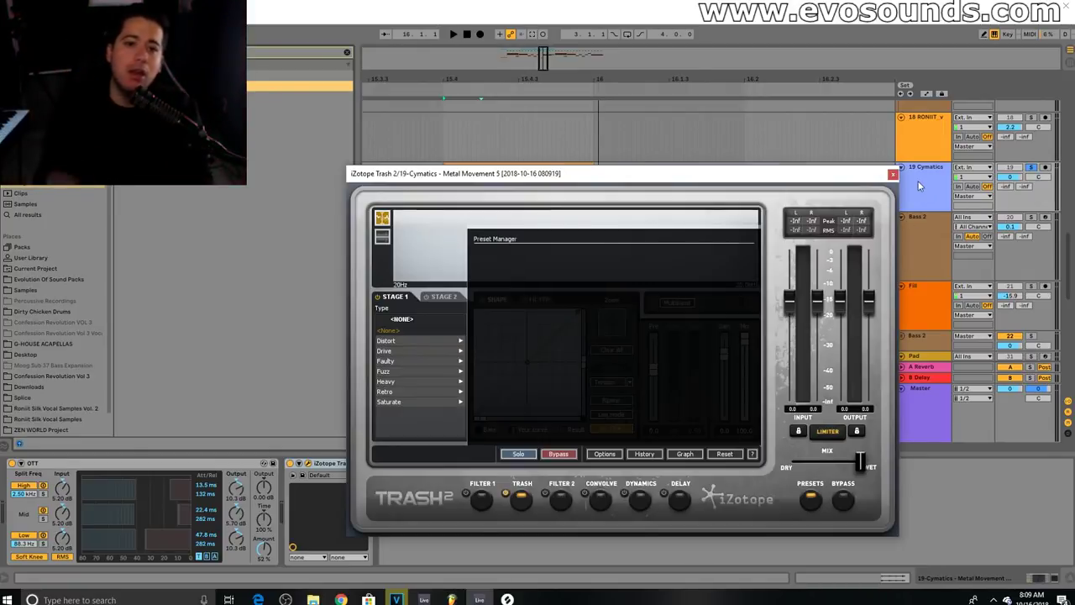
pyautogui.click(750, 437)
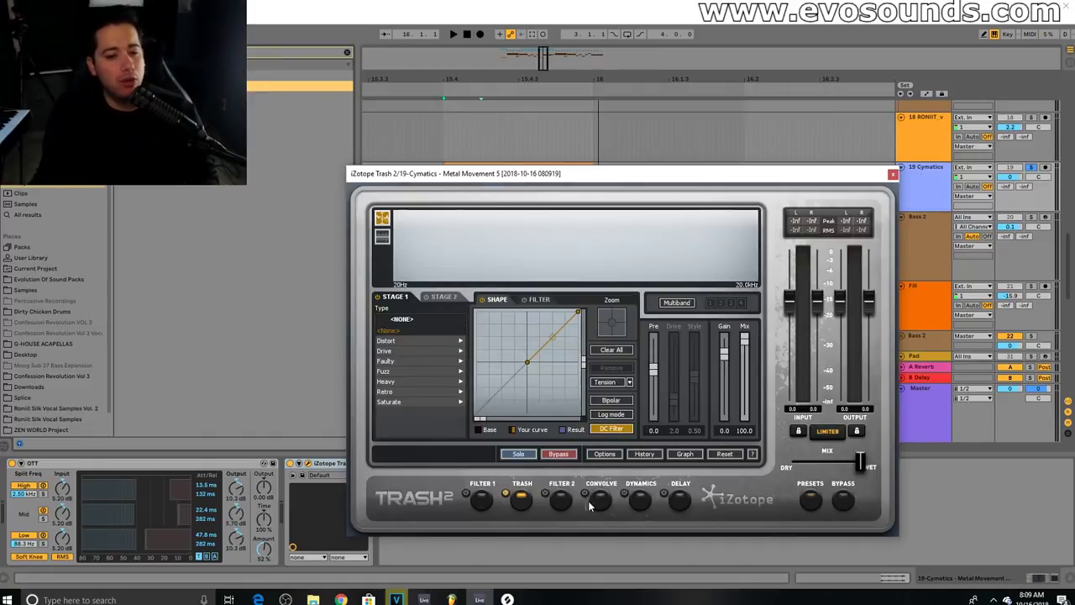
# Audition the Faulty Transistor and Uncontrolled Static distortions in Trash 2's Stage 1, with the track volume lowered to -13.0 dB.
pyautogui.click(385, 360)
pyautogui.click(400, 351)
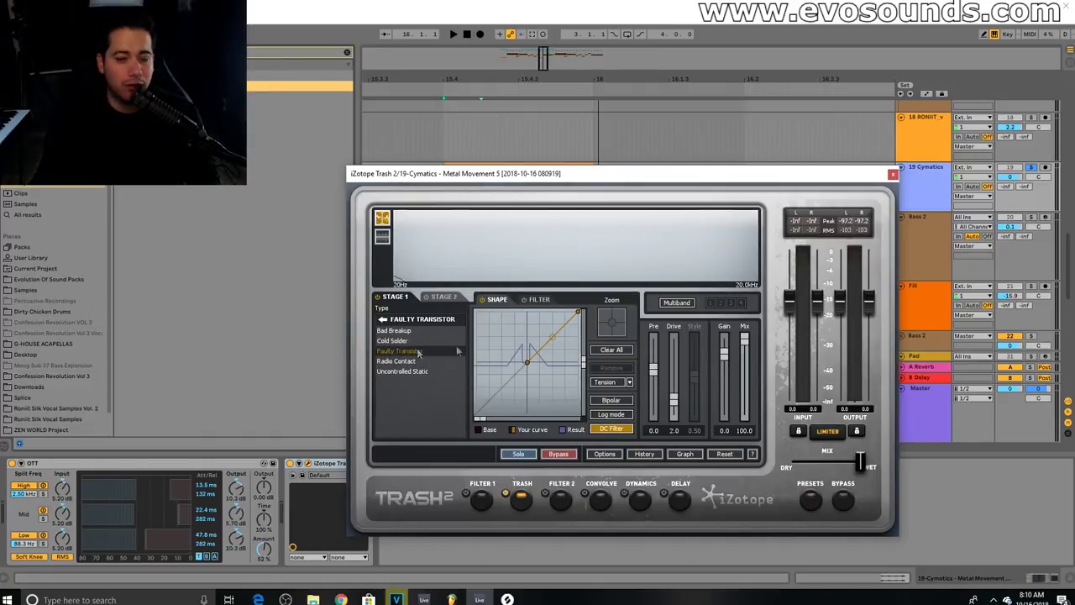
pyautogui.press('space')
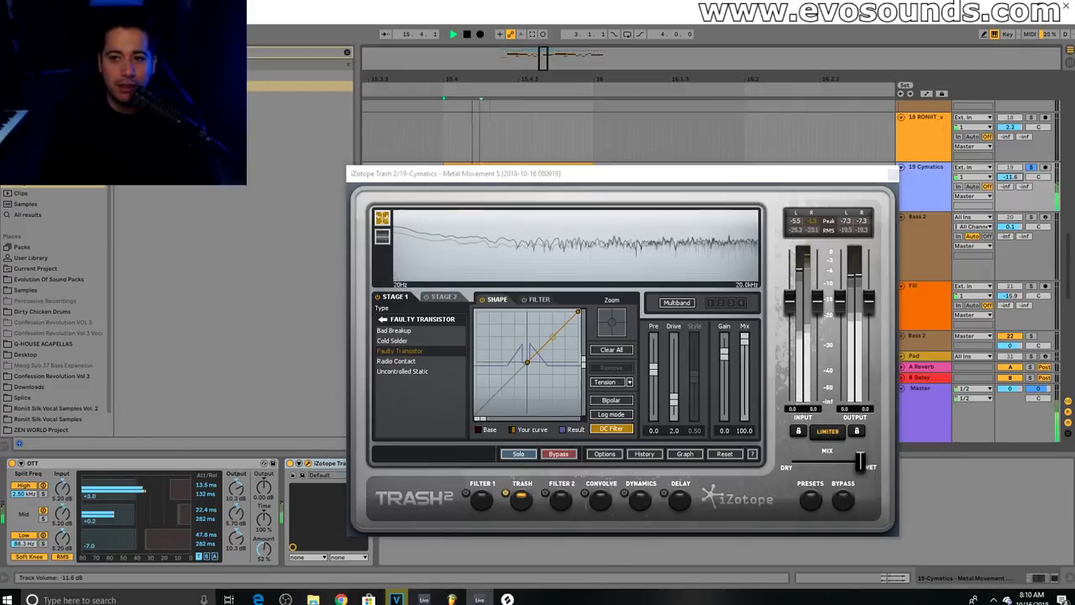
pyautogui.click(424, 363)
pyautogui.click(402, 371)
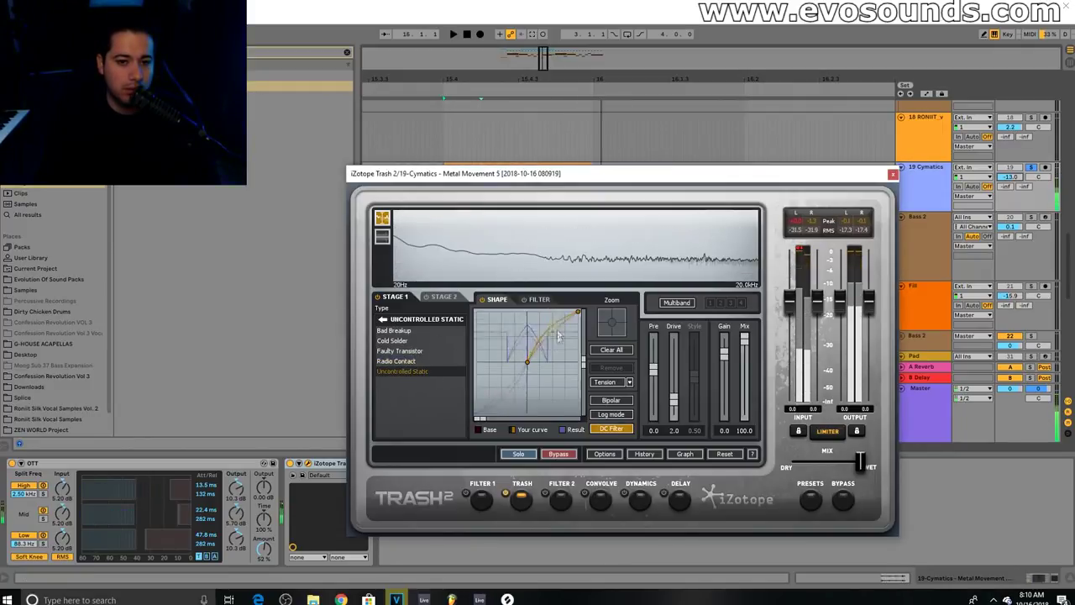
# Set Trash 2's Stage 1 distortion type to Hard Limits and play the metal hits through it.
pyautogui.click(383, 322)
pyautogui.click(403, 380)
pyautogui.click(408, 372)
pyautogui.press('space')
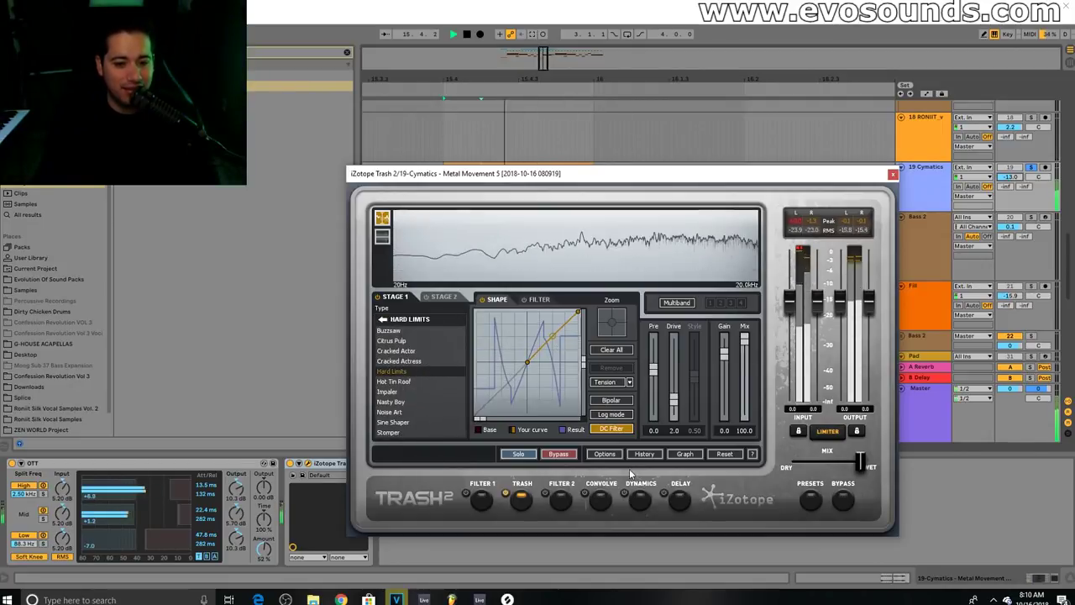
# Audition the Loose Snare and Piano Cab and Sub impulses from the Devices category in Trash 2's Convolve module.
pyautogui.click(600, 501)
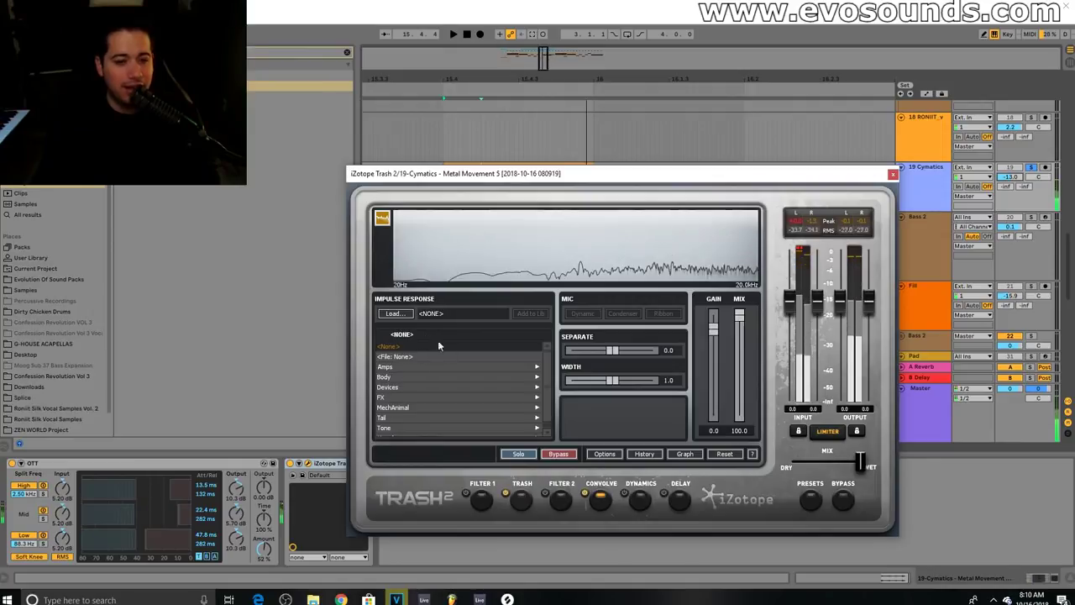
pyautogui.scroll(-1, 422, 351)
pyautogui.click(419, 380)
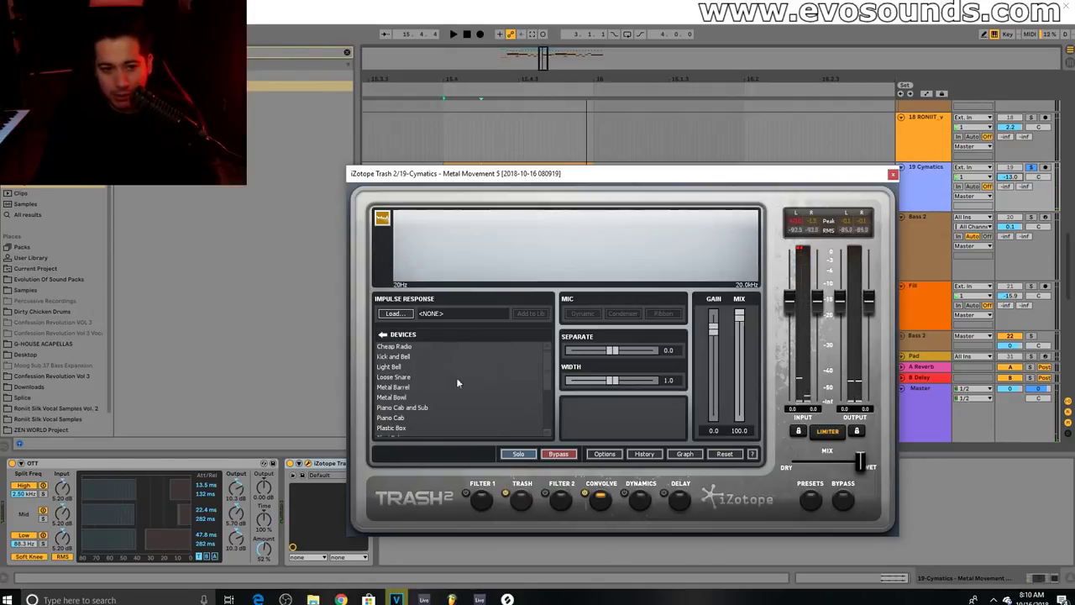
pyautogui.click(451, 367)
pyautogui.click(417, 379)
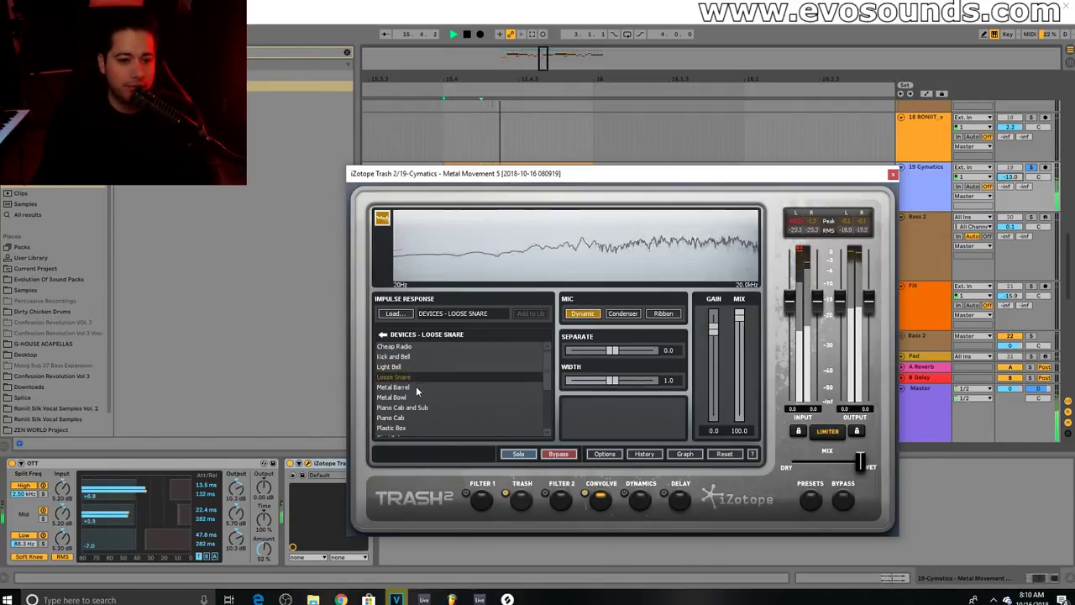
pyautogui.click(412, 408)
pyautogui.press('space')
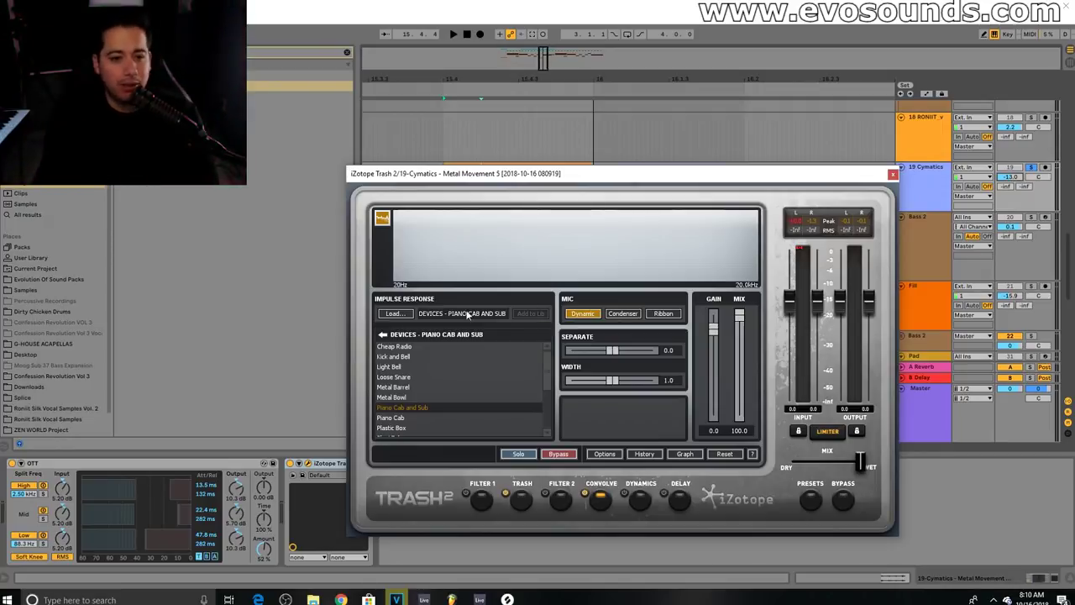
# Audition FX convolution impulses on the metal hits, including Electric Gate, Electric Scratch, Kicker and Metal Swell.
pyautogui.scroll(2, 437, 378)
pyautogui.click(399, 334)
pyautogui.click(412, 391)
pyautogui.click(409, 397)
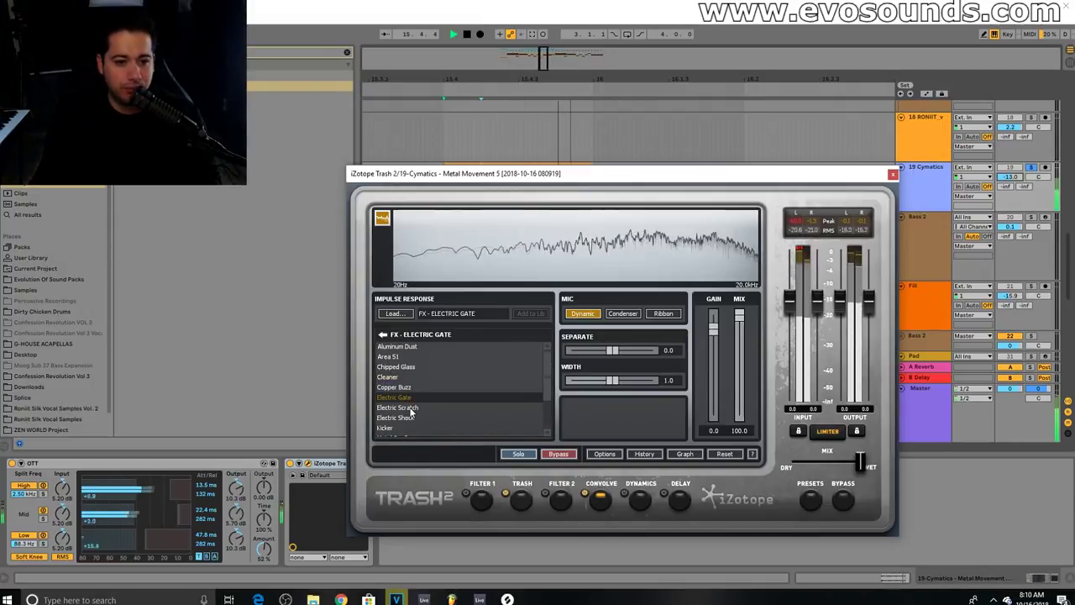
pyautogui.click(409, 408)
pyautogui.click(409, 417)
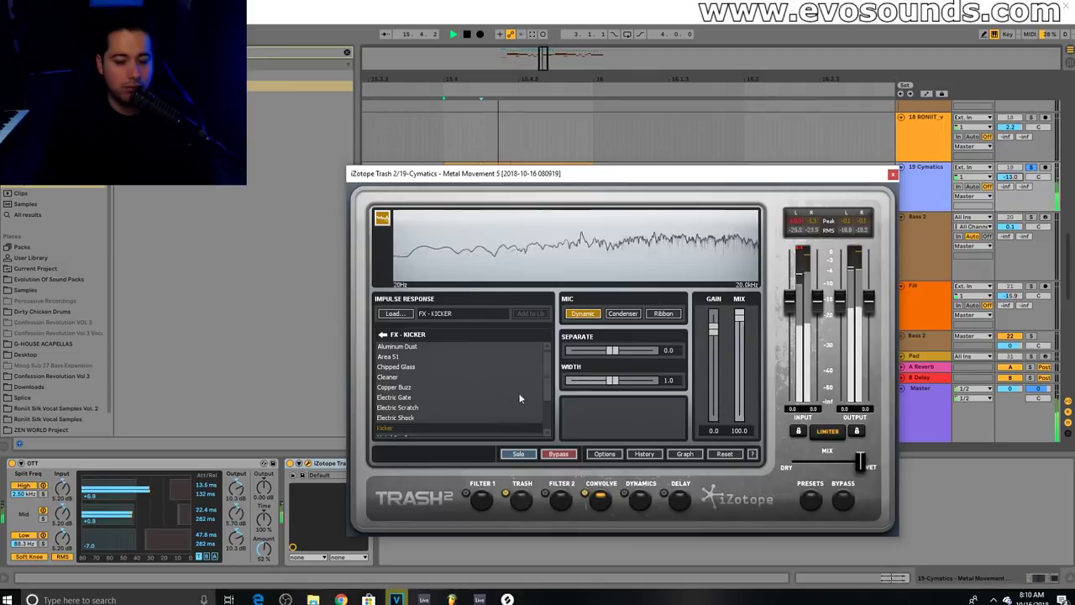
pyautogui.scroll(-1, 424, 403)
pyautogui.click(412, 416)
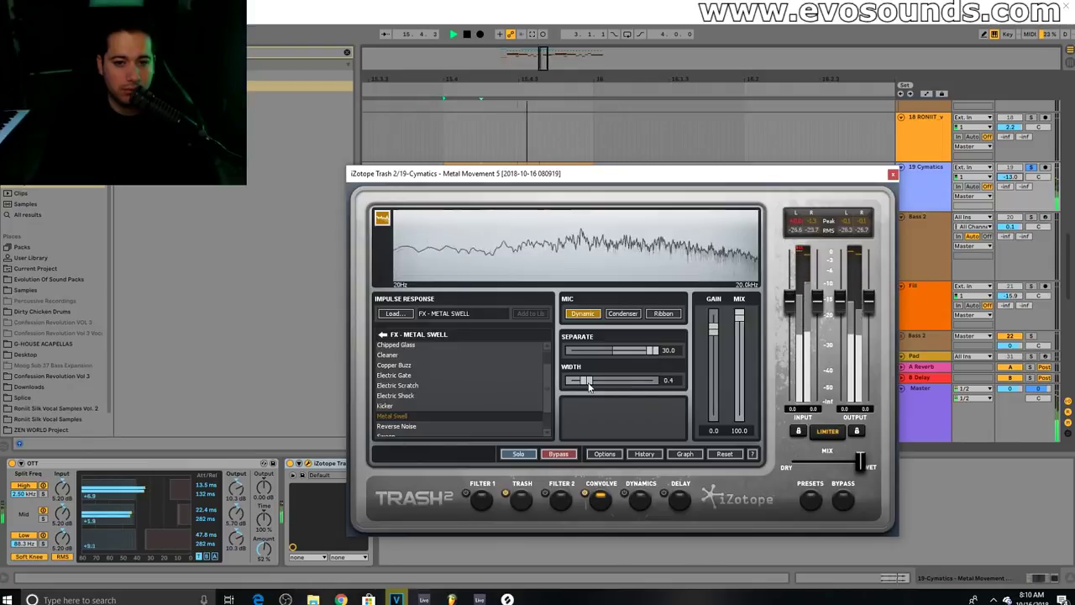
# Audition more FX impulses, including Sweep, with the convolution's separation at 0.6 and width at 1.1.
pyautogui.scroll(-1, 390, 406)
pyautogui.click(394, 405)
pyautogui.click(420, 414)
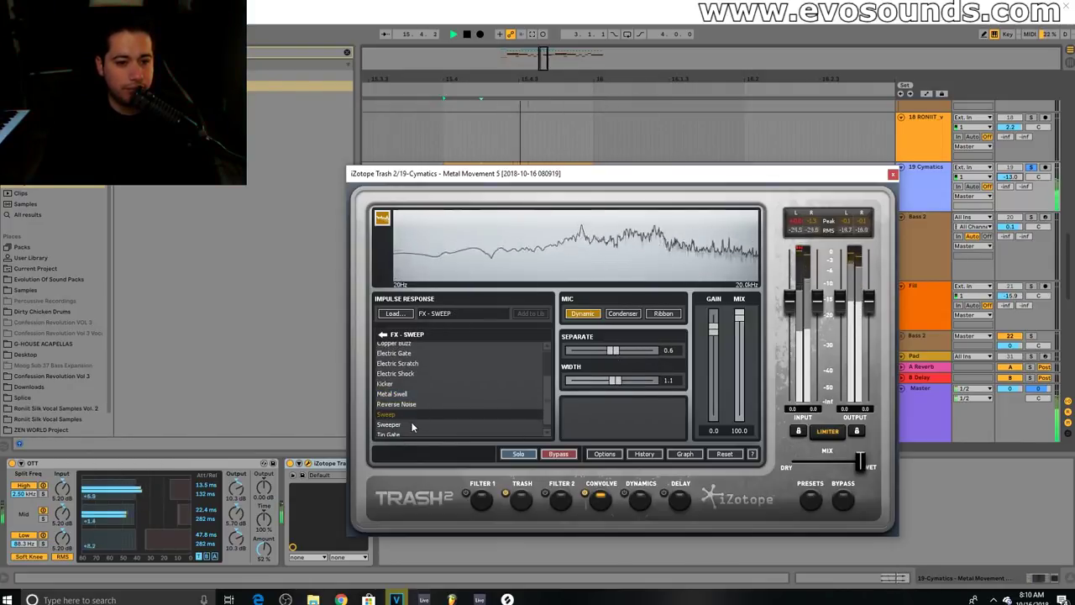
pyautogui.click(399, 435)
# Audition the Monkey, Pig and Snake impulses from the MechAnimal category on the metal hits.
pyautogui.click(382, 335)
pyautogui.click(393, 403)
pyautogui.click(393, 388)
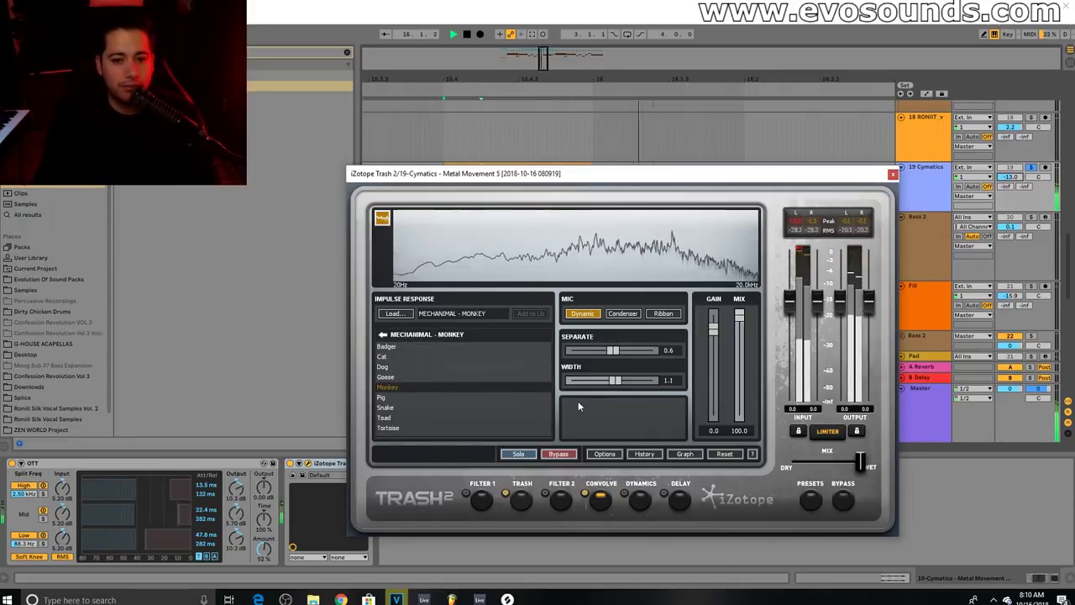
pyautogui.click(395, 398)
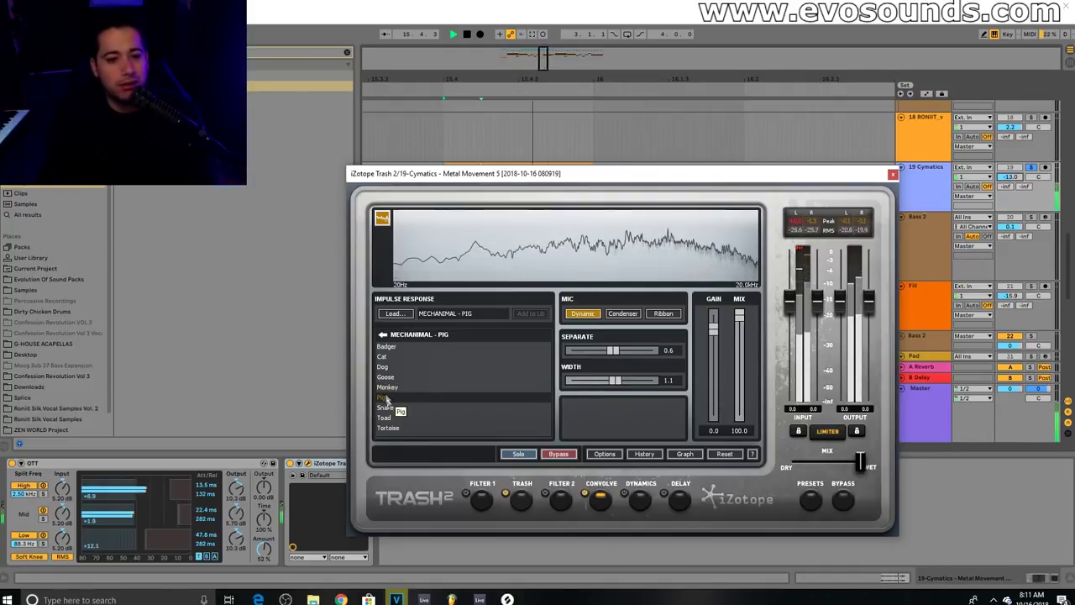
pyautogui.click(398, 408)
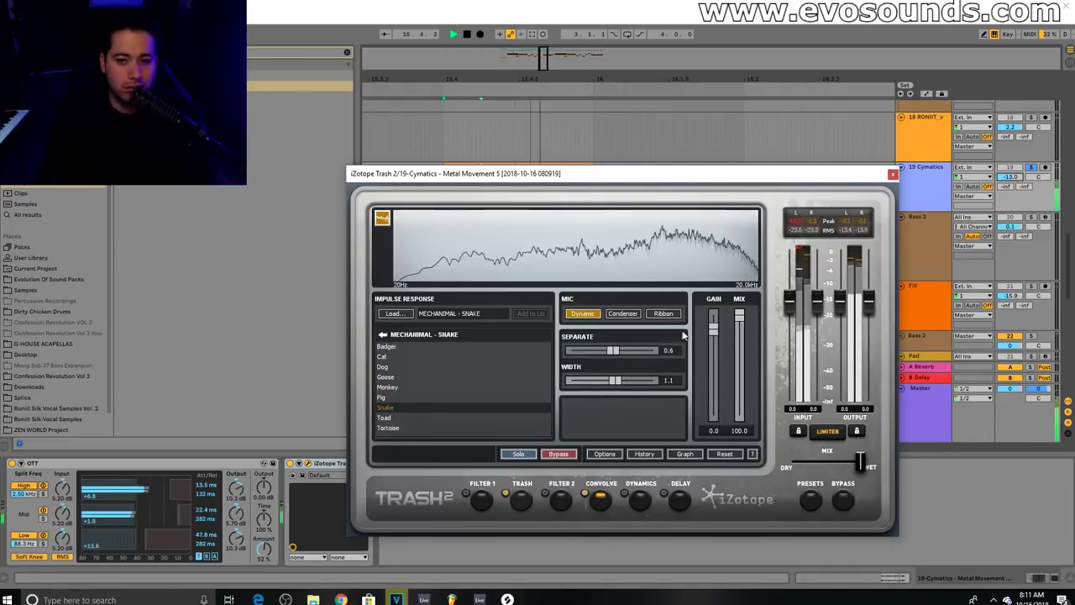
# Choose the Swat impulse from the Tail category, compare with Convolve off and on, and close Trash 2.
pyautogui.click(383, 334)
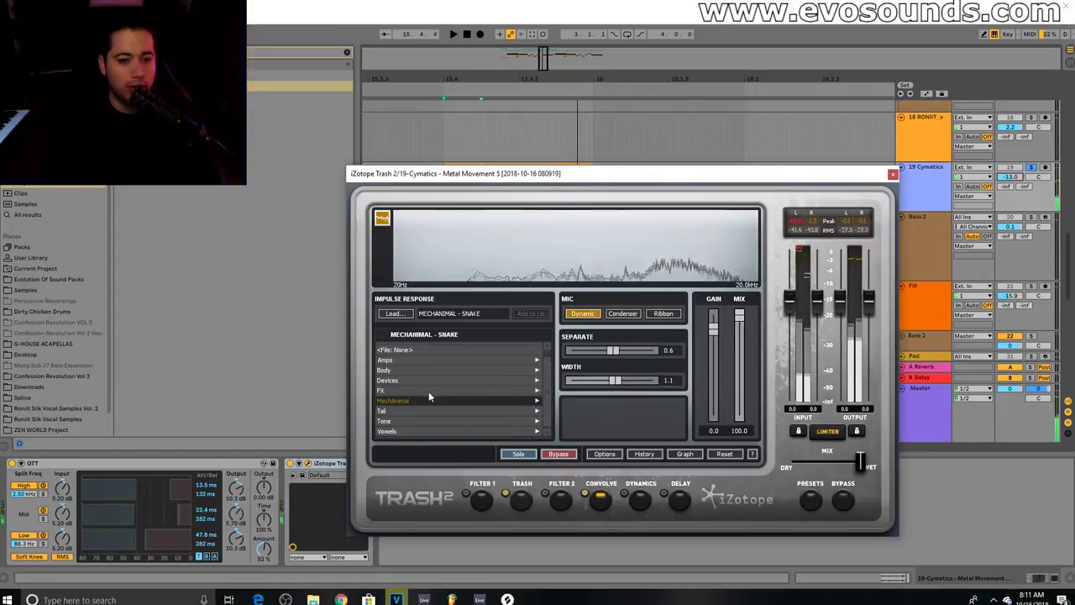
pyautogui.click(403, 415)
pyautogui.click(395, 377)
pyautogui.press('space')
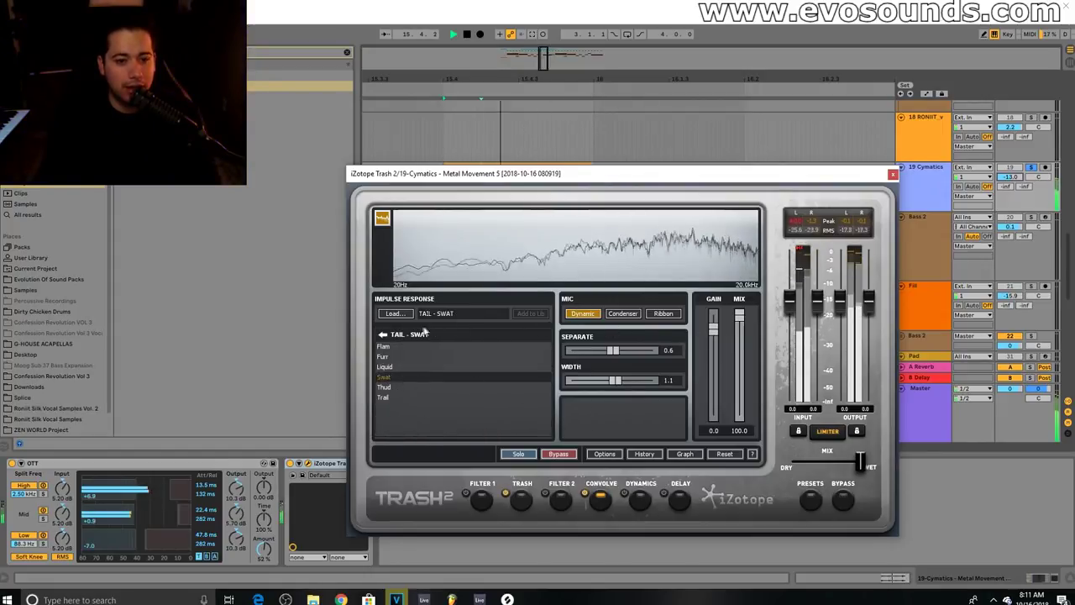
pyautogui.click(585, 495)
pyautogui.click(585, 494)
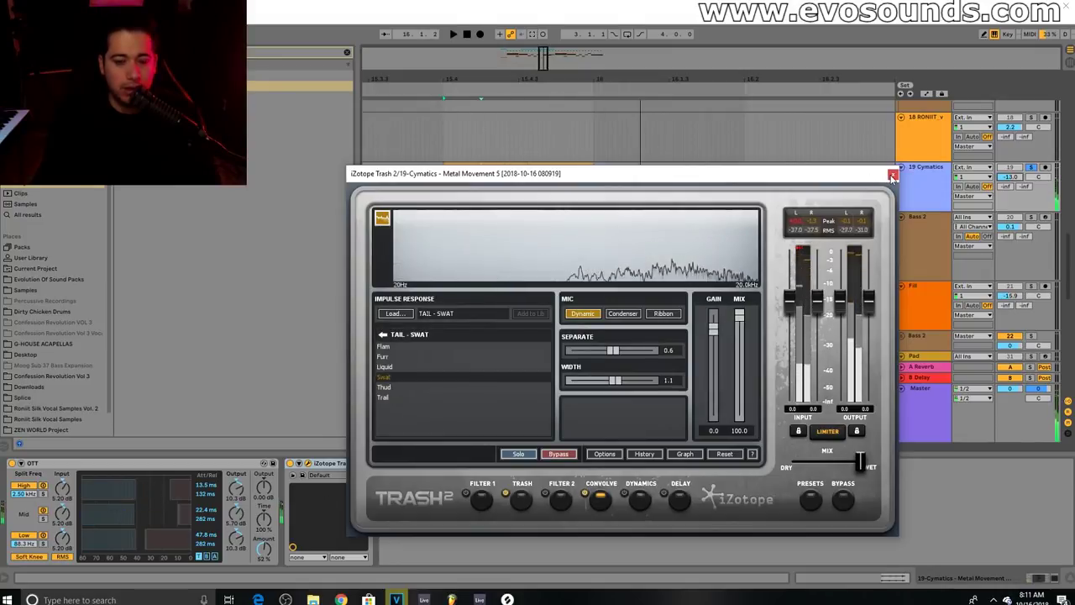
pyautogui.click(893, 176)
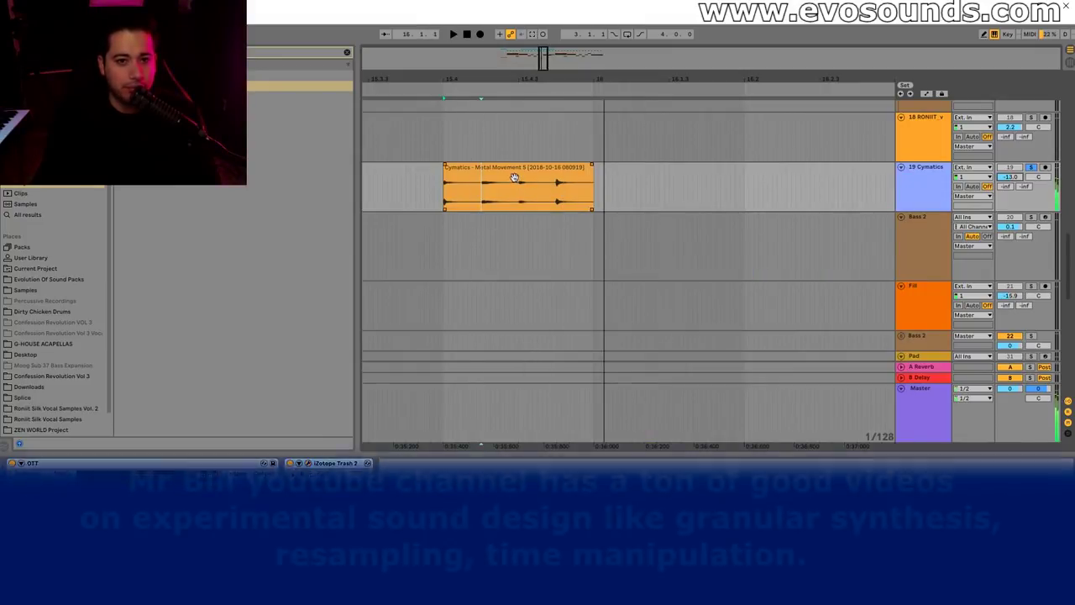
# Freeze and flatten the Cymatics metal track to render its effects to audio.
pyautogui.click(924, 181)
pyautogui.rightClick(929, 179)
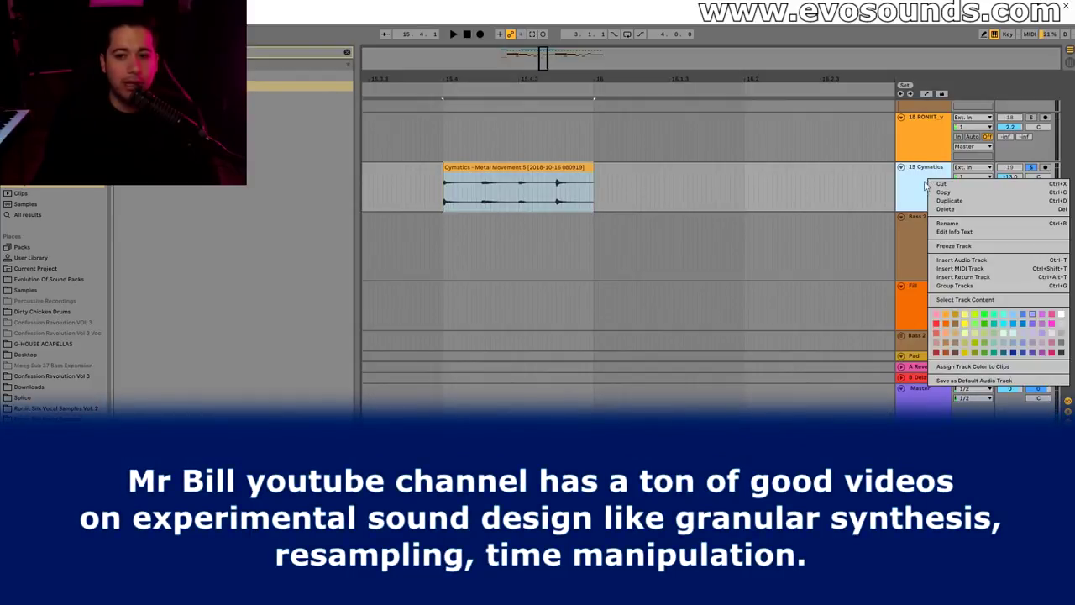
pyautogui.click(959, 244)
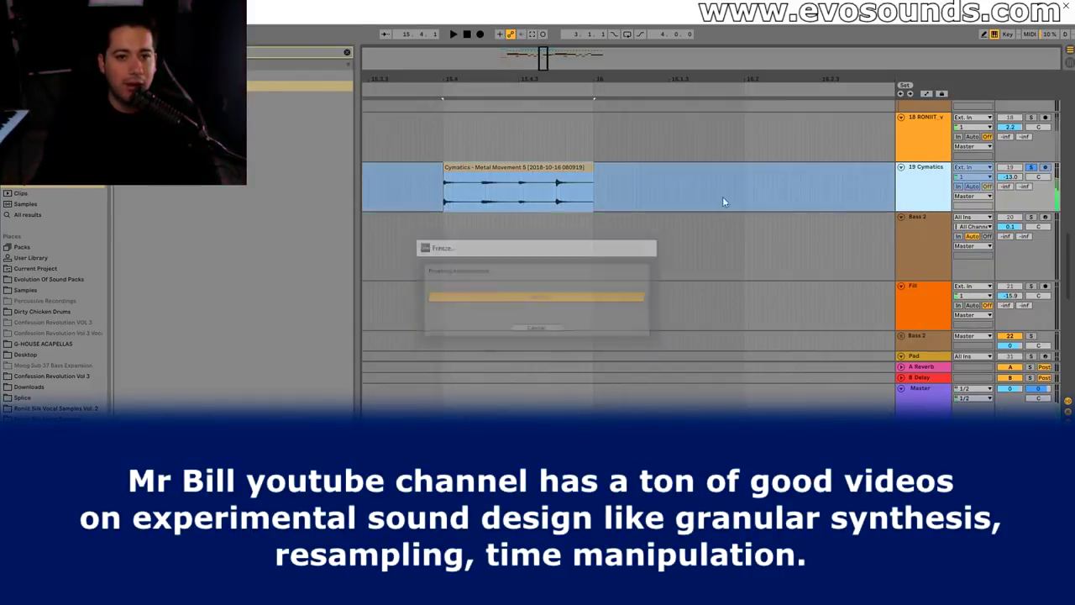
pyautogui.rightClick(918, 192)
pyautogui.click(943, 256)
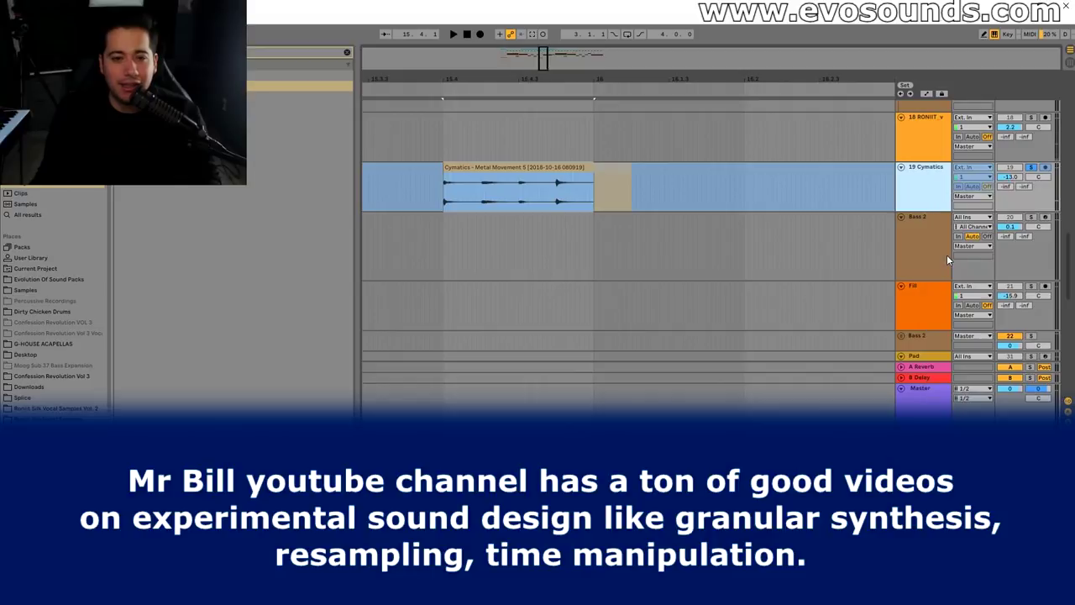
# Delete the leftover tail clip after 16.1.1 on the flattened metal track.
pyautogui.click(528, 170)
pyautogui.click(618, 208)
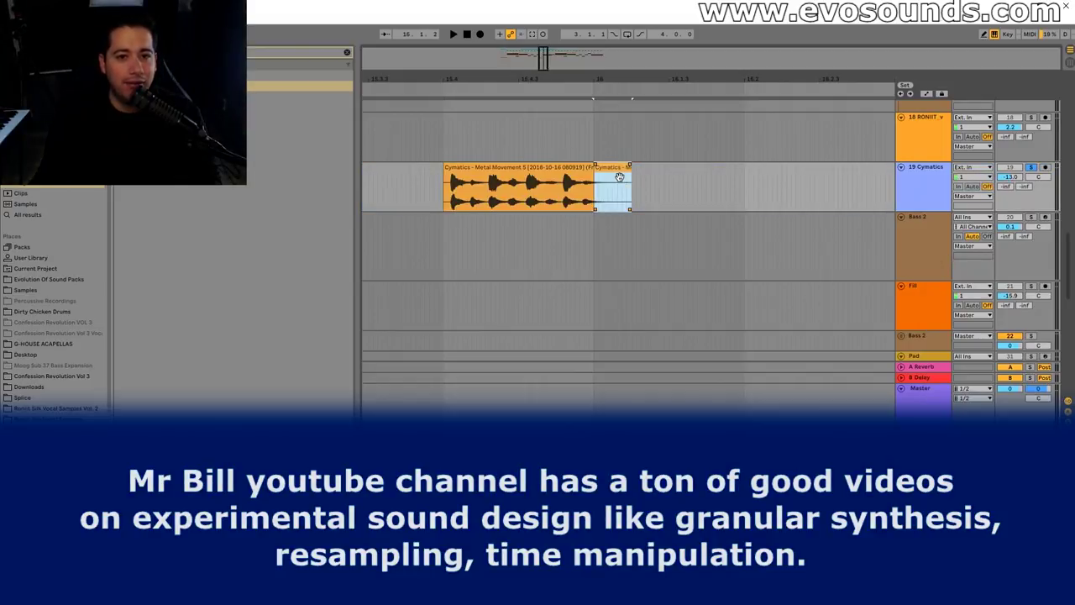
pyautogui.press('Delete')
# Open the flattened metal clip's waveform for editing and play it back.
pyautogui.click(476, 168)
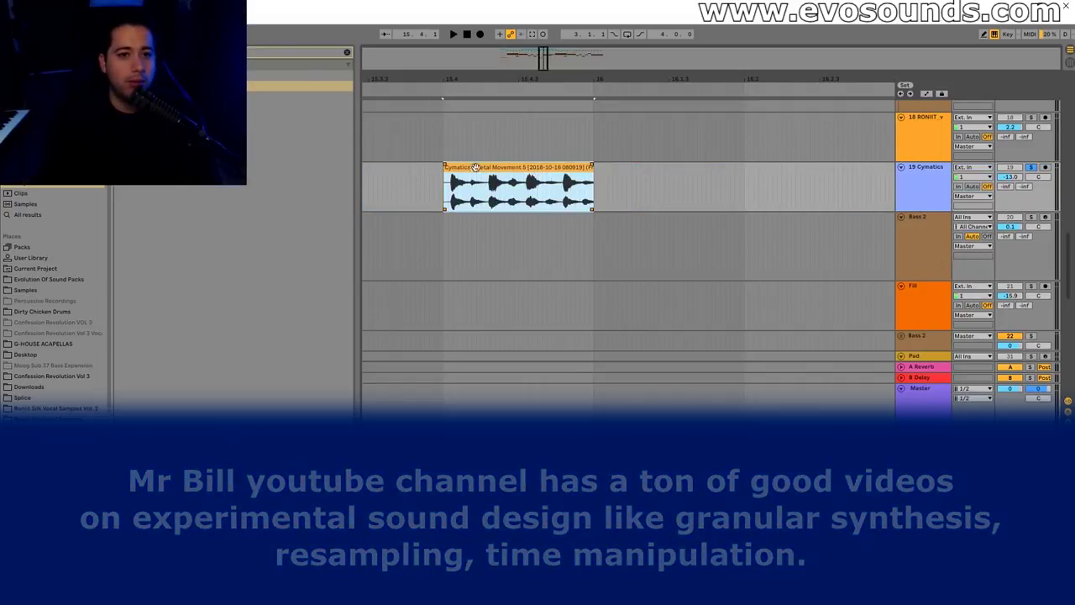
pyautogui.doubleClick(476, 168)
pyautogui.press('space')
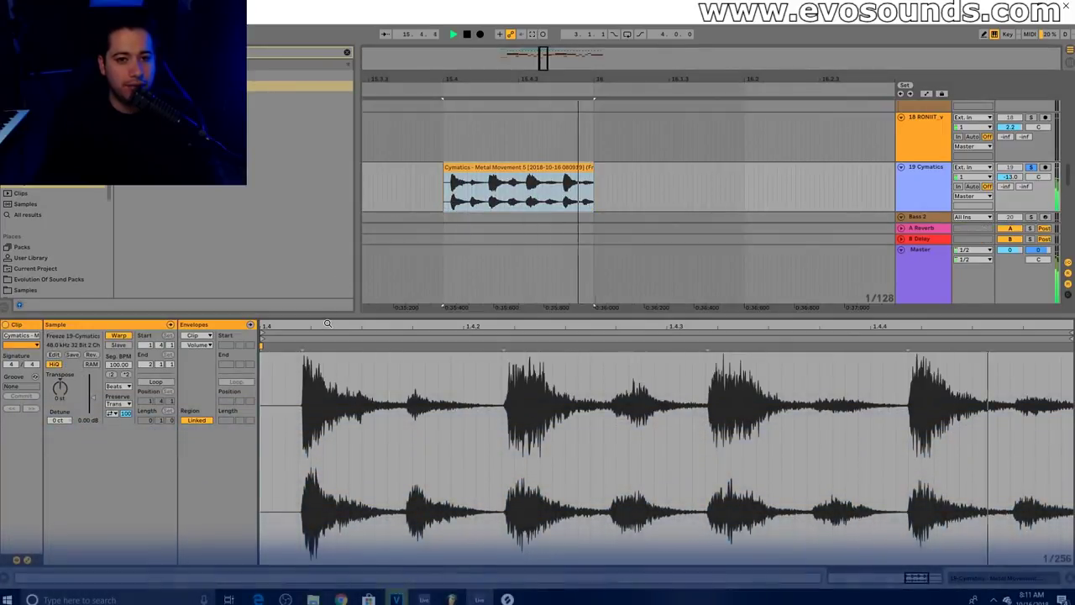
# Fade in the metal clip over its full length with a shaped curve, and set its track volume to -2.0 dB.
pyautogui.moveTo(445, 165); pyautogui.dragTo(601, 185)
pyautogui.moveTo(515, 186); pyautogui.dragTo(540, 196)
pyautogui.moveTo(536, 80); pyautogui.dragTo(536, 51)
pyautogui.click(439, 145)
pyautogui.press('space')
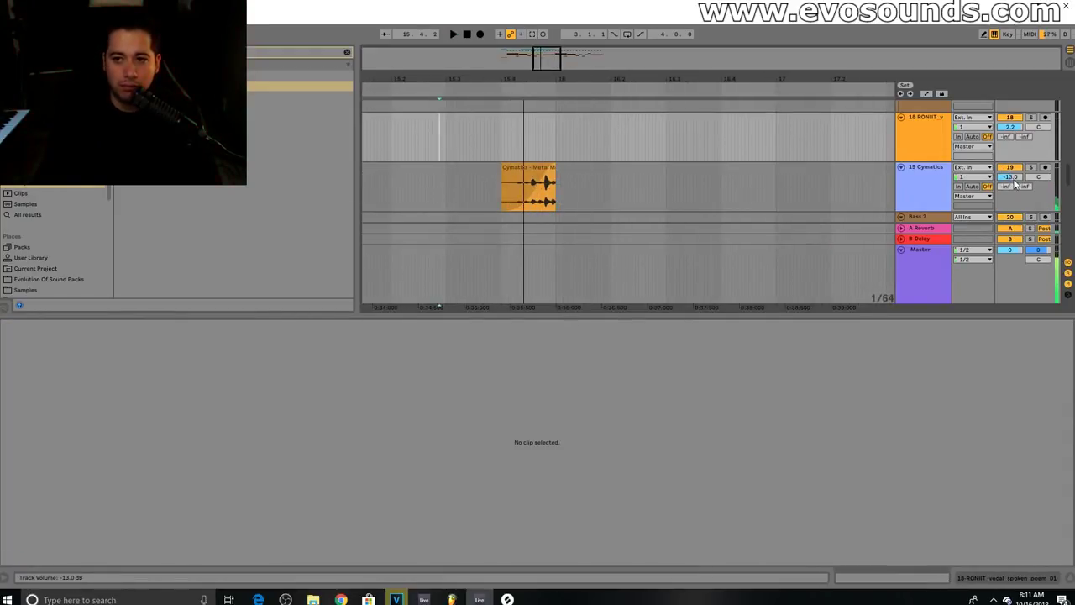
pyautogui.click(528, 199)
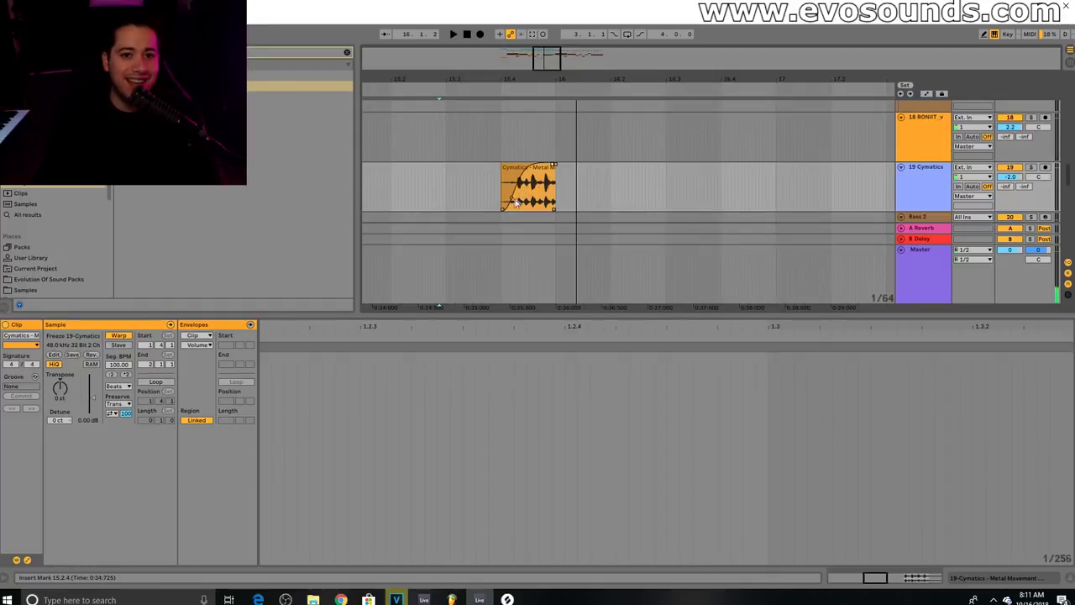
pyautogui.press('space')
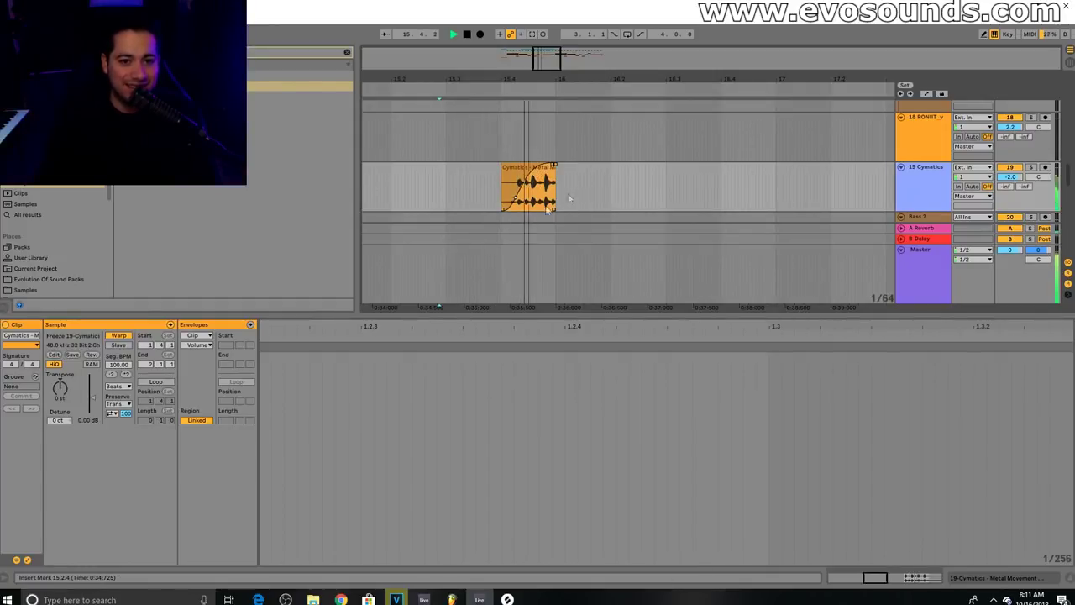
pyautogui.press('space')
pyautogui.press('space')
# Warp the metal clip's four main hits onto the 1.4, 1.4.2, 1.4.3 and 1.4.4 grid positions.
pyautogui.doubleClick(540, 168)
pyautogui.press('space')
pyautogui.moveTo(907, 346); pyautogui.dragTo(871, 347)
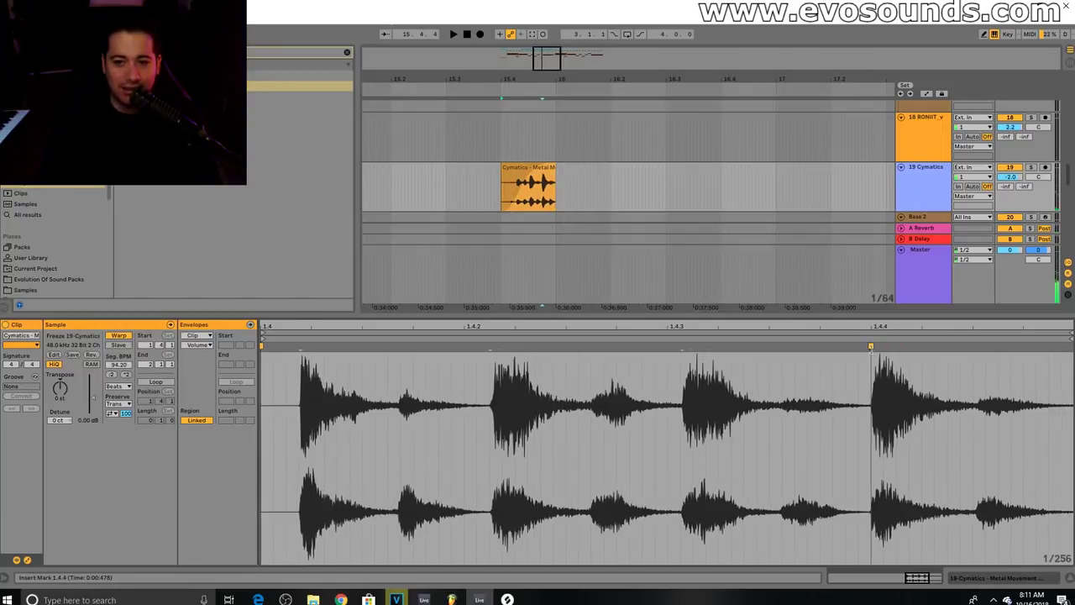
pyautogui.moveTo(680, 347); pyautogui.dragTo(667, 347)
pyautogui.press('space')
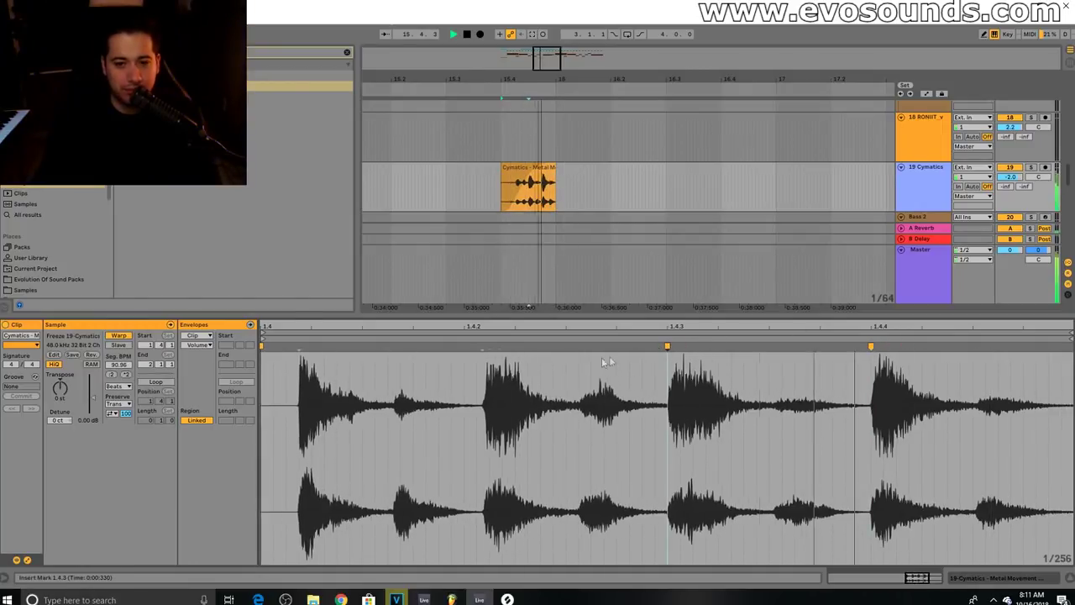
pyautogui.moveTo(484, 347); pyautogui.dragTo(463, 346)
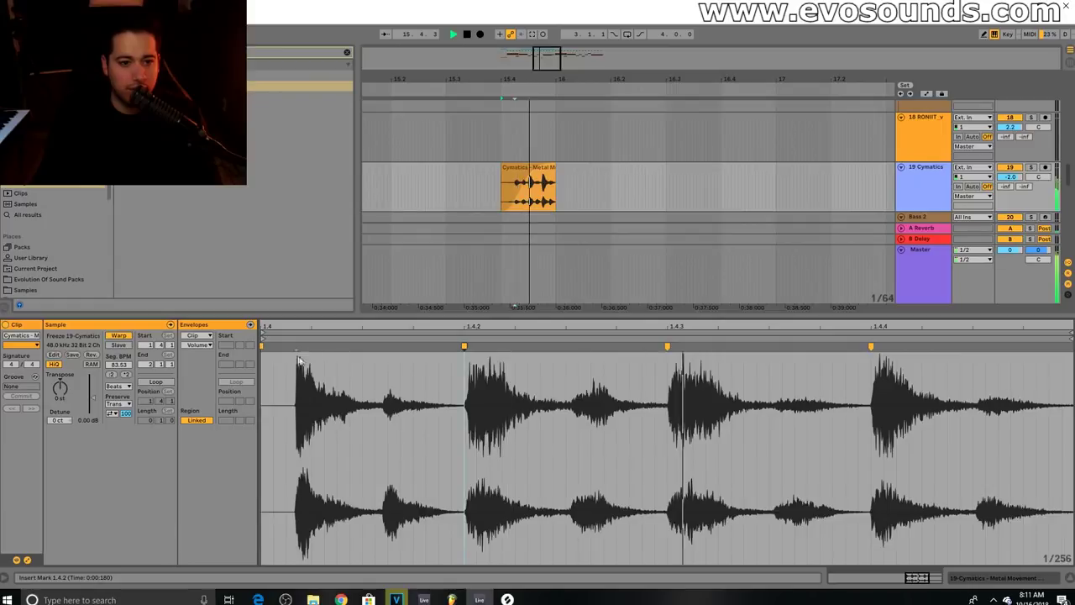
pyautogui.click(410, 176)
# Try transposing the metal clip down to -24 st while auditioning it.
pyautogui.doubleClick(934, 179)
pyautogui.doubleClick(516, 169)
pyautogui.press('space')
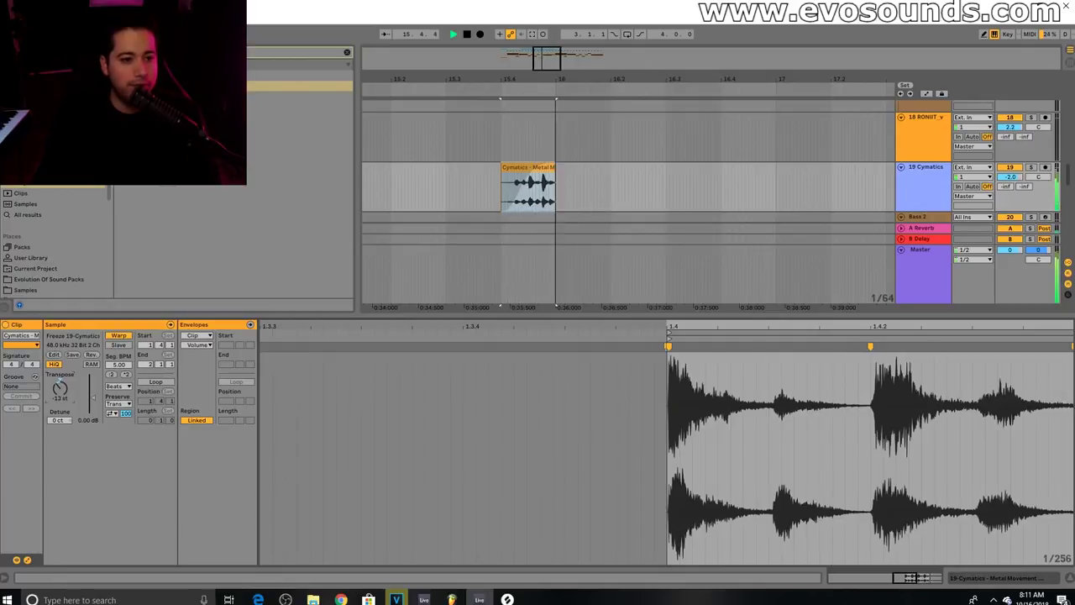
pyautogui.press('space')
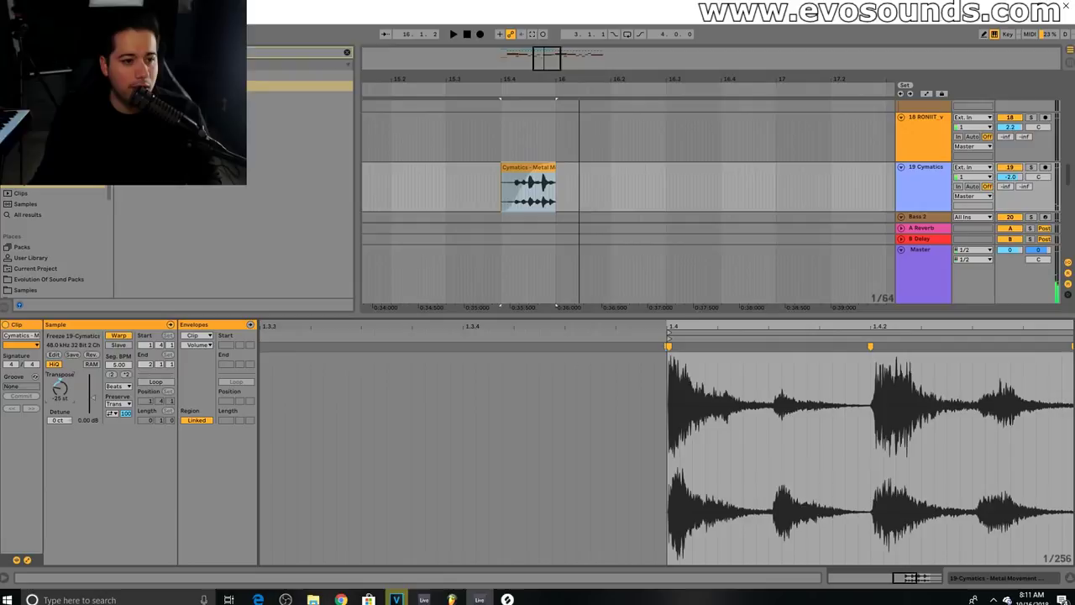
pyautogui.press('space')
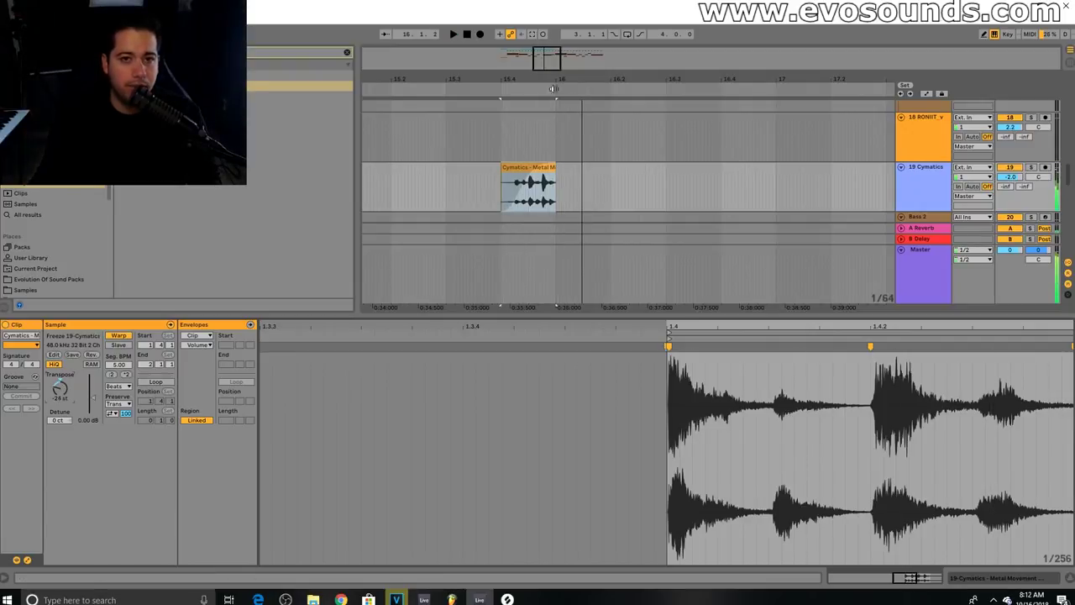
# Play the metal clip in context from 12.3.3 and lower its track volume to -4.8 dB.
pyautogui.moveTo(552, 81); pyautogui.dragTo(561, 47)
pyautogui.click(588, 186)
pyautogui.press('space')
pyautogui.moveTo(673, 316); pyautogui.dragTo(675, 568)
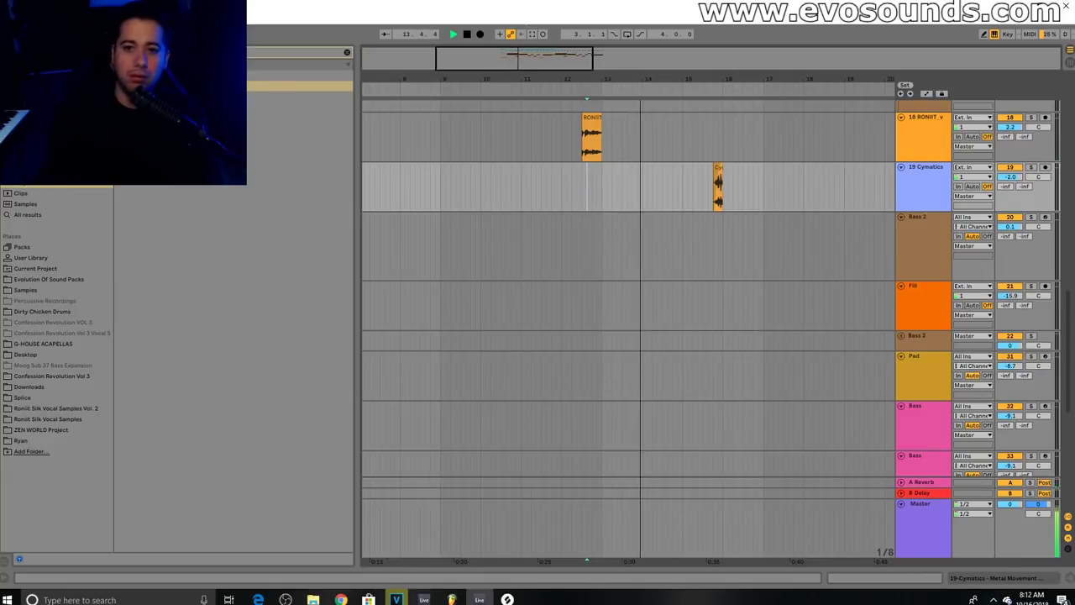
pyautogui.moveTo(755, 80); pyautogui.dragTo(750, 152)
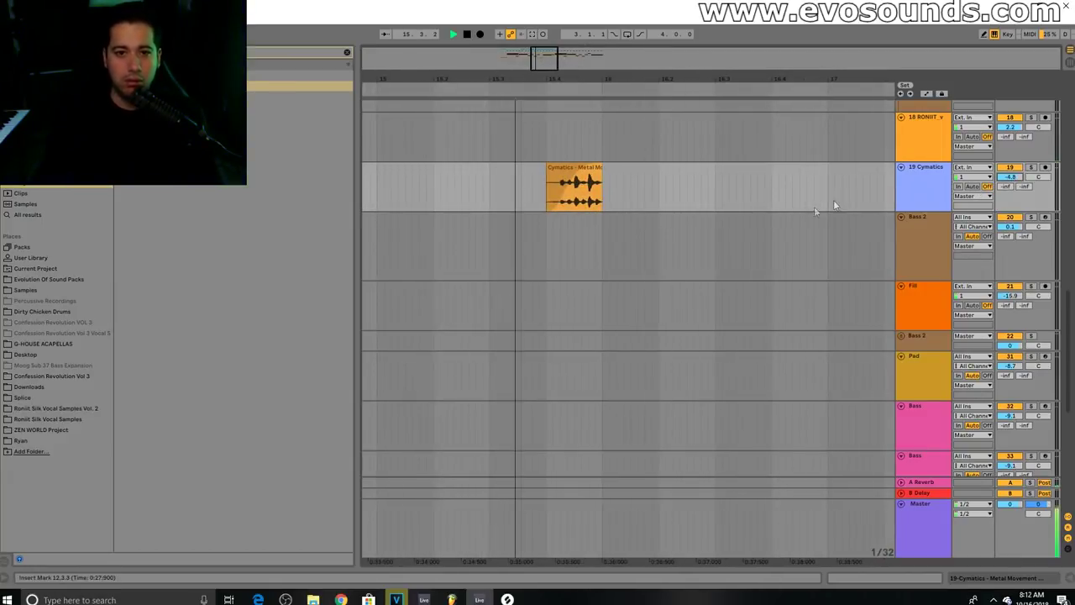
pyautogui.click(917, 198)
pyautogui.press('space')
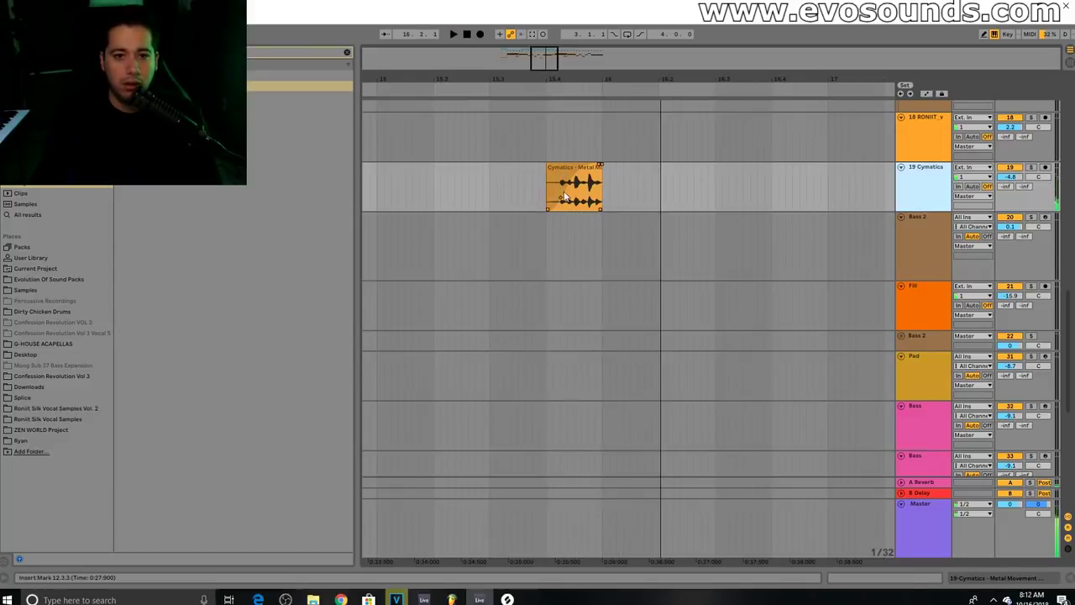
# Try a faster-rising fade-in on the metal clip and audition it from 15.3.1.
pyautogui.moveTo(561, 194); pyautogui.dragTo(548, 189)
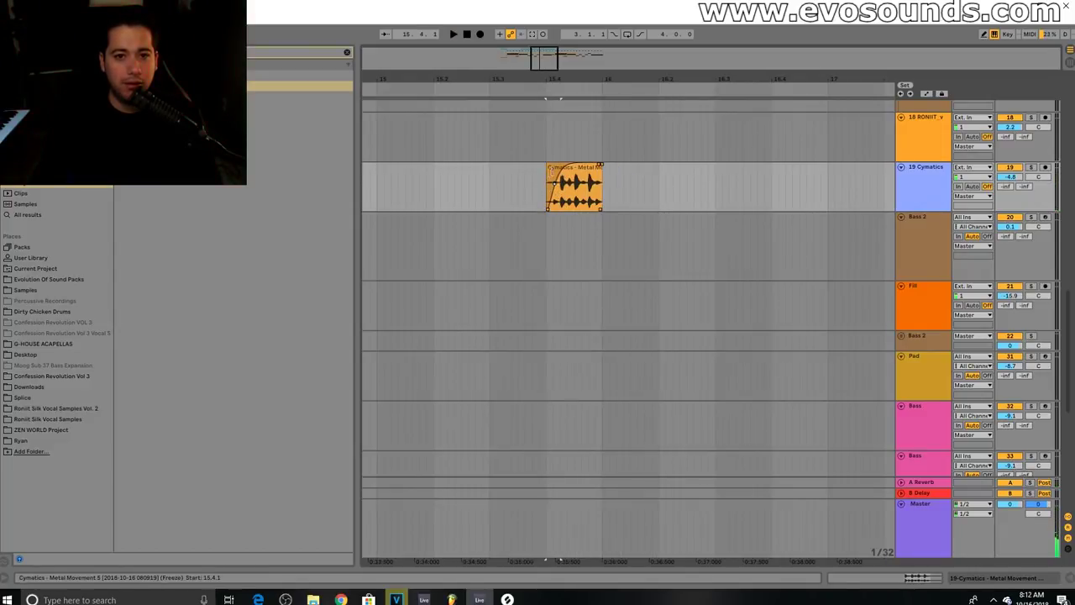
pyautogui.click(551, 170)
pyautogui.press('space')
pyautogui.click(499, 195)
pyautogui.press('space')
pyautogui.press('space')
pyautogui.doubleClick(930, 192)
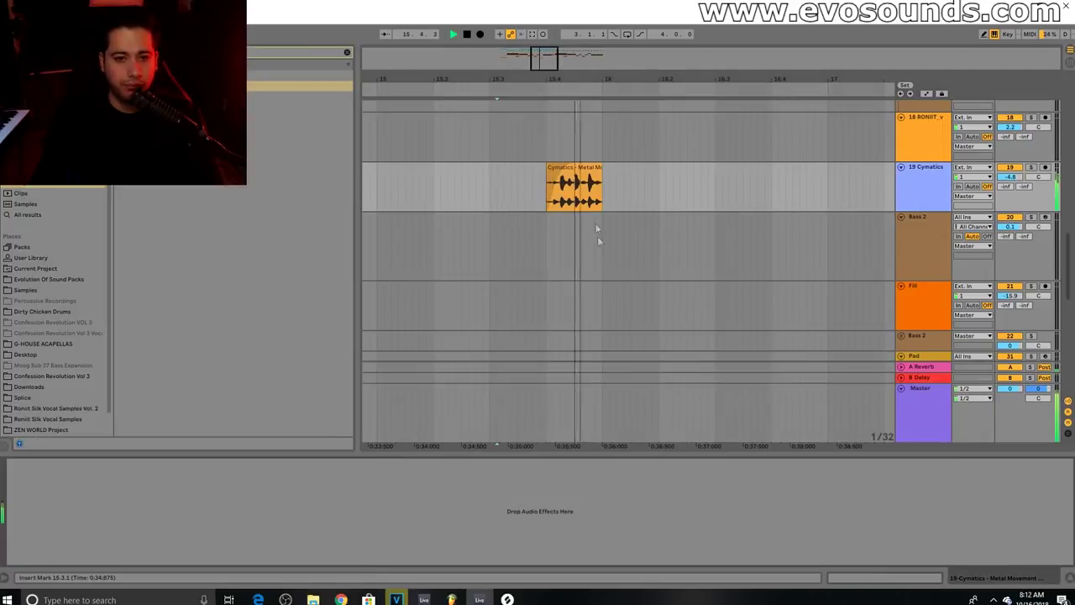
pyautogui.press('space')
# Transpose the metal clip to -12 st, change its transient loop mode and reduce the transient envelope to 35.
pyautogui.click(563, 199)
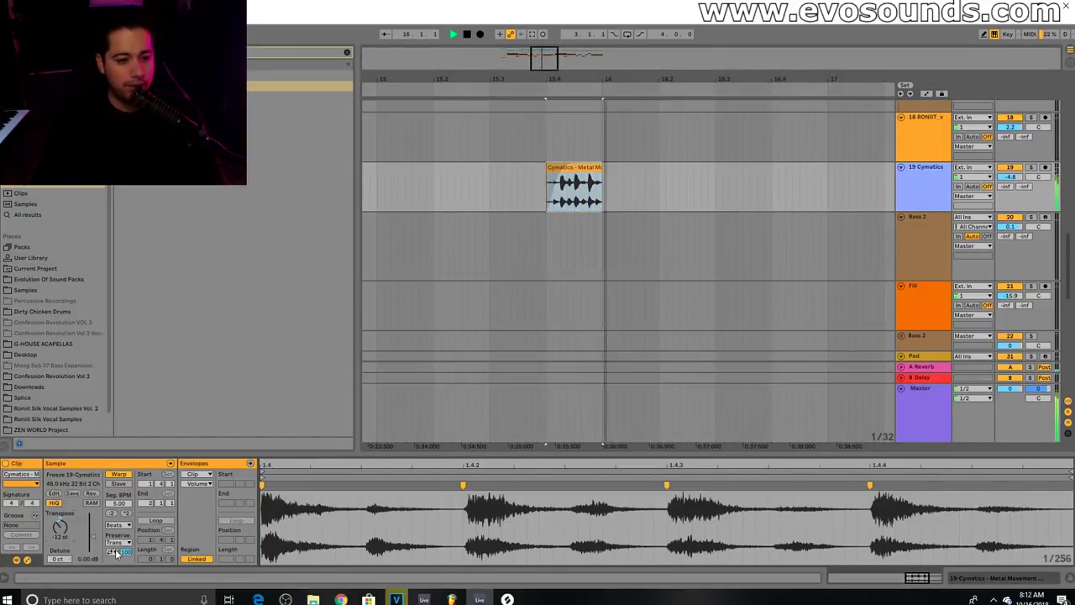
pyautogui.press('space')
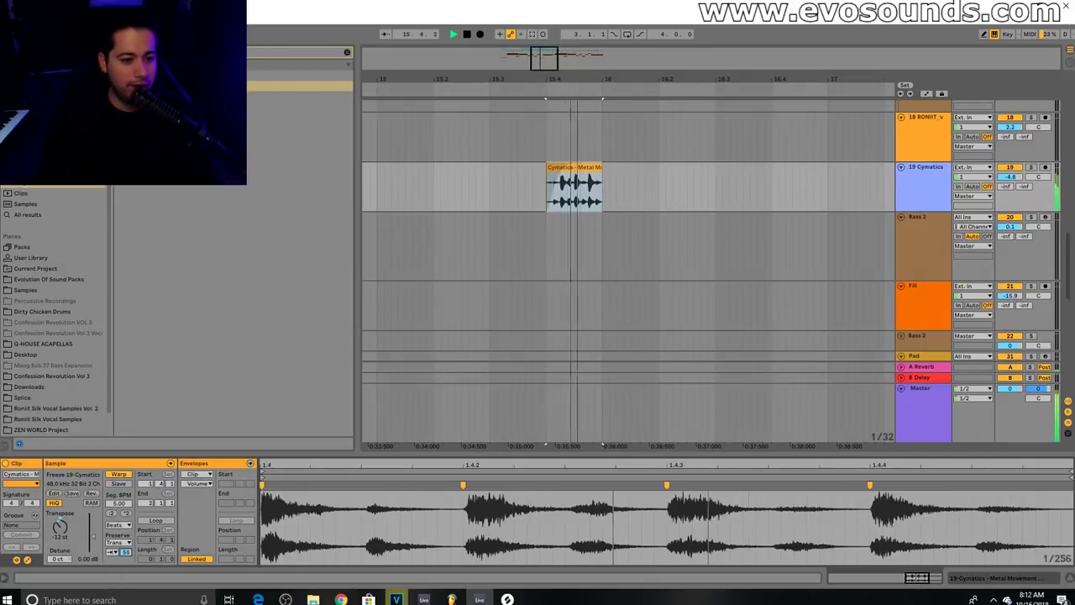
pyautogui.press('space')
pyautogui.scroll(1, 479, 349)
pyautogui.press('space')
# Reshape the metal clip's fade-in to rise more gradually and audition the result.
pyautogui.click(474, 192)
pyautogui.press('space')
pyautogui.moveTo(565, 205); pyautogui.dragTo(563, 207)
pyautogui.press('space')
pyautogui.press('space')
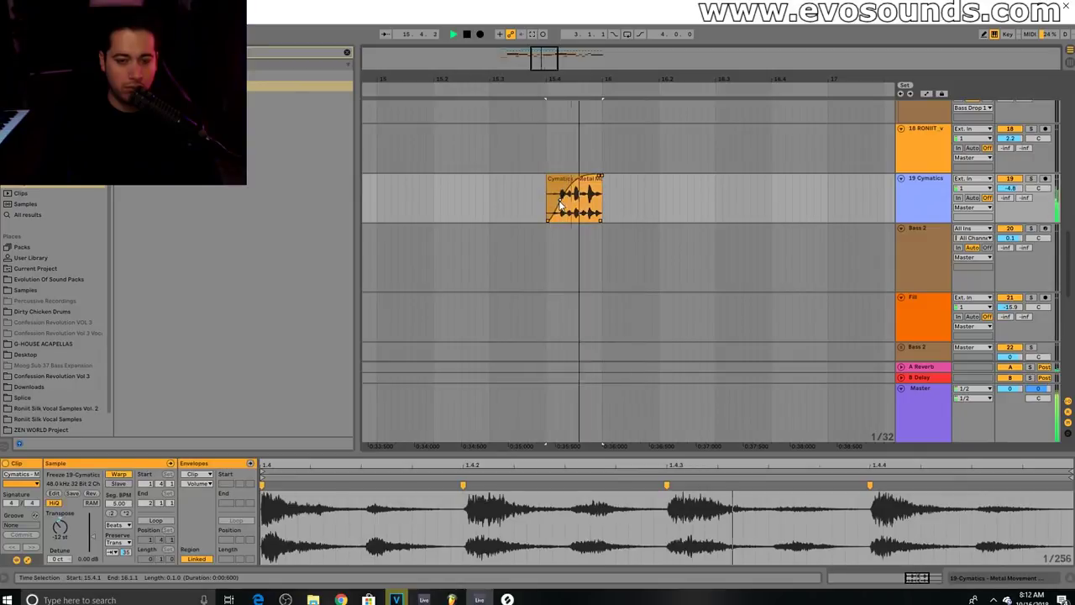
# Play the drop from 15.2.1 with the metal fill and review the bass and snare arrangement through bar 19.
pyautogui.click(440, 152)
pyautogui.press('space')
pyautogui.press('space')
pyautogui.moveTo(716, 457); pyautogui.dragTo(725, 579)
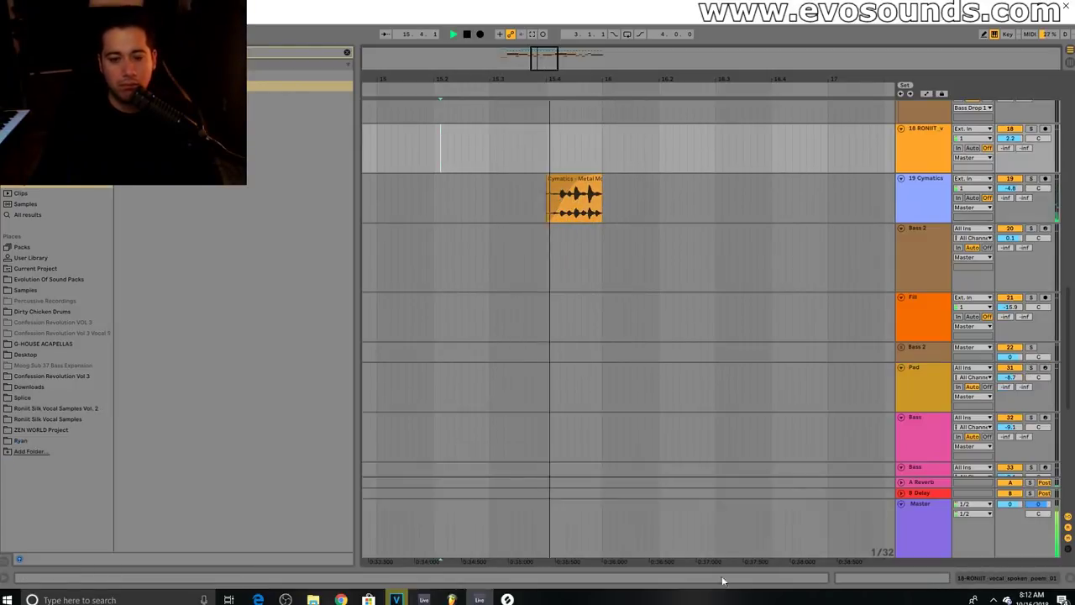
pyautogui.scroll(2, 651, 212)
pyautogui.scroll(5, 650, 211)
pyautogui.moveTo(568, 79); pyautogui.dragTo(567, 47)
pyautogui.press('-')
pyautogui.scroll(2, 636, 279)
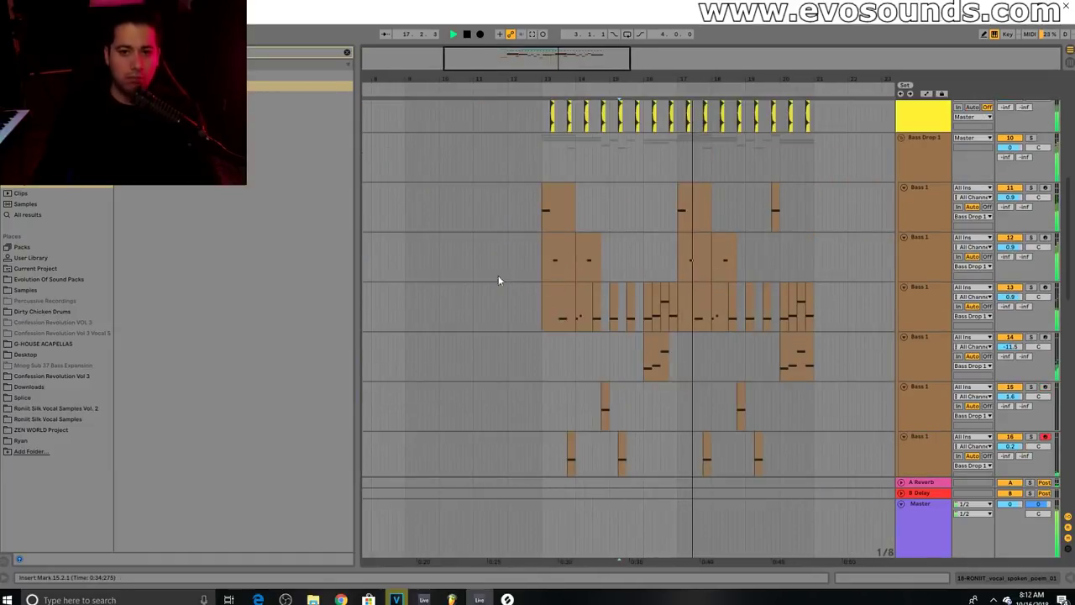
pyautogui.click(512, 217)
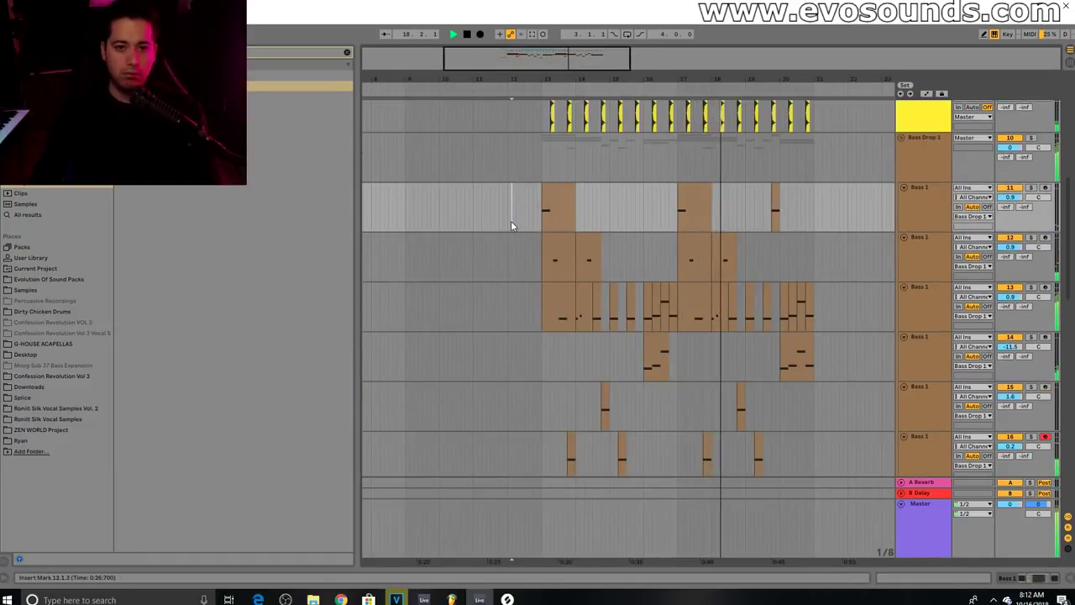
pyautogui.scroll(2, 588, 252)
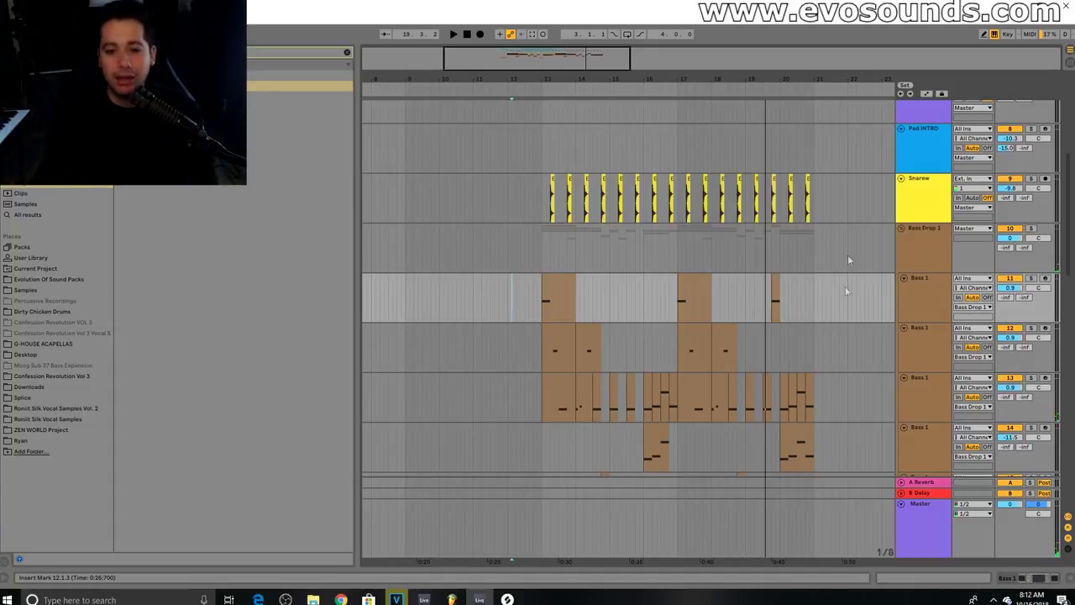
# Select the metal clip between 15.4.1 and 16.1.1, play it, and show its track's effects chain.
pyautogui.scroll(-3, 792, 385)
pyautogui.scroll(-5, 793, 385)
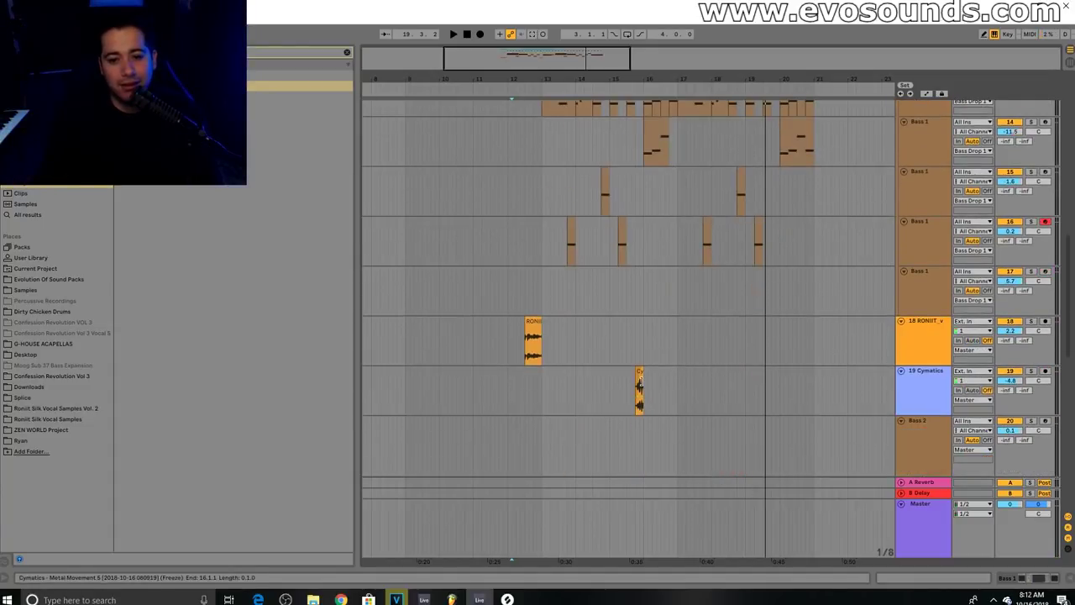
pyautogui.click(639, 385)
pyautogui.moveTo(647, 79); pyautogui.dragTo(749, 256)
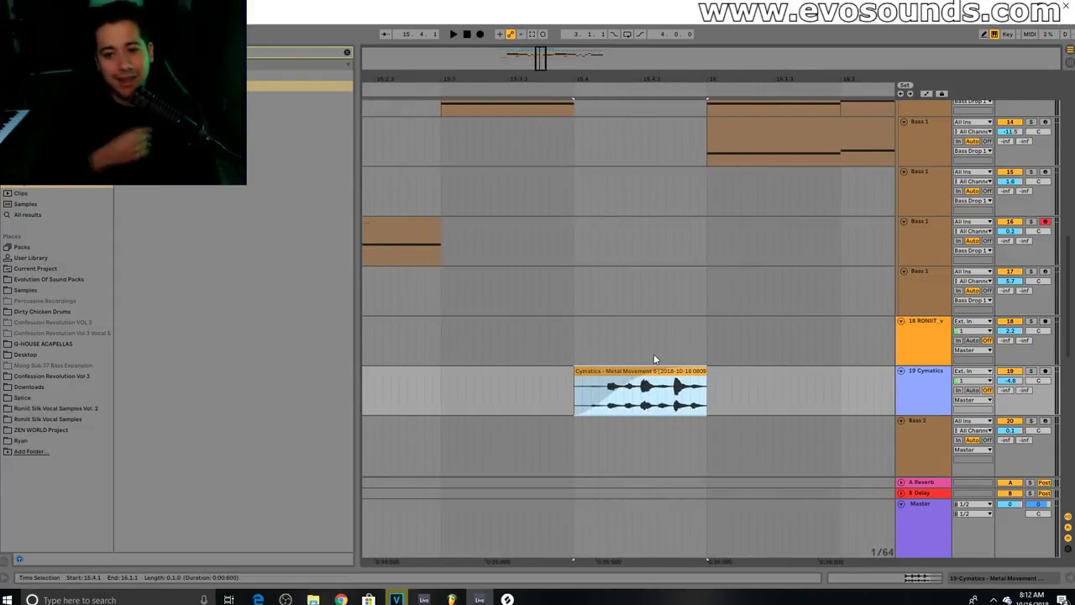
pyautogui.press('space')
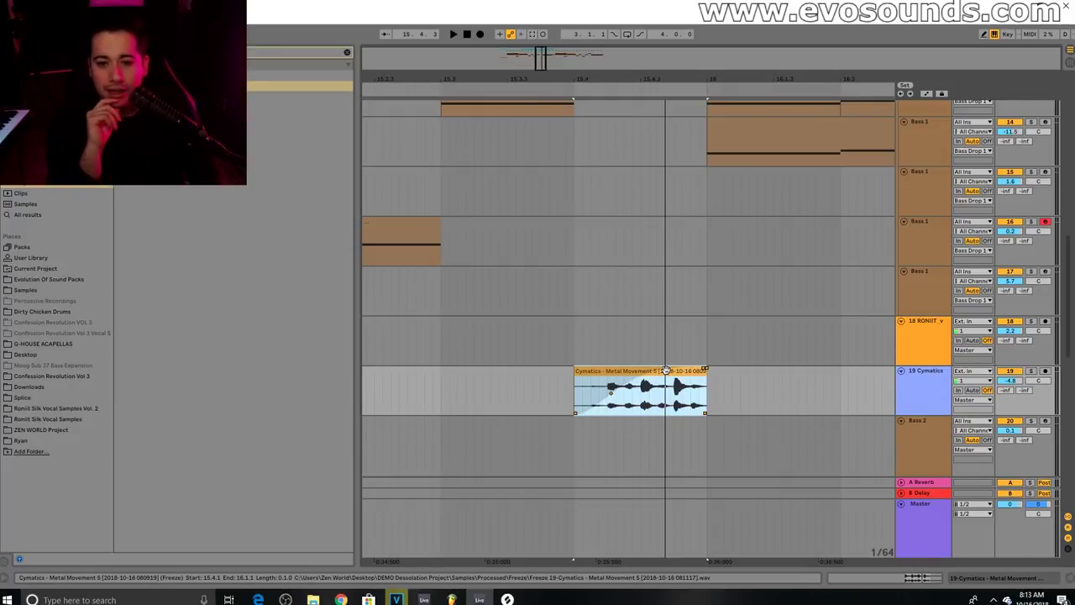
pyautogui.press('space')
pyautogui.press('space')
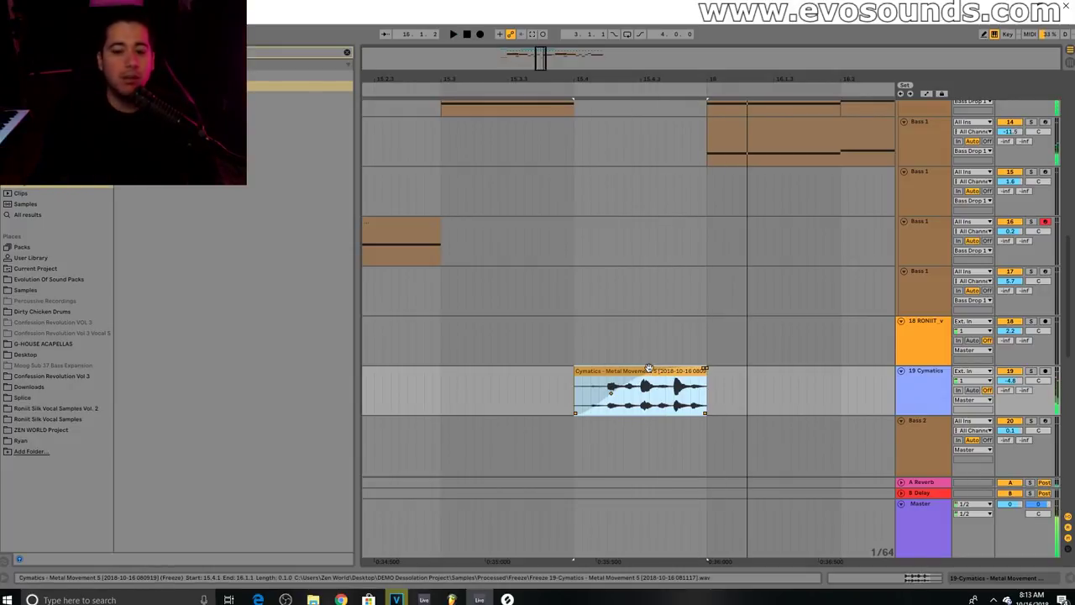
pyautogui.doubleClick(941, 388)
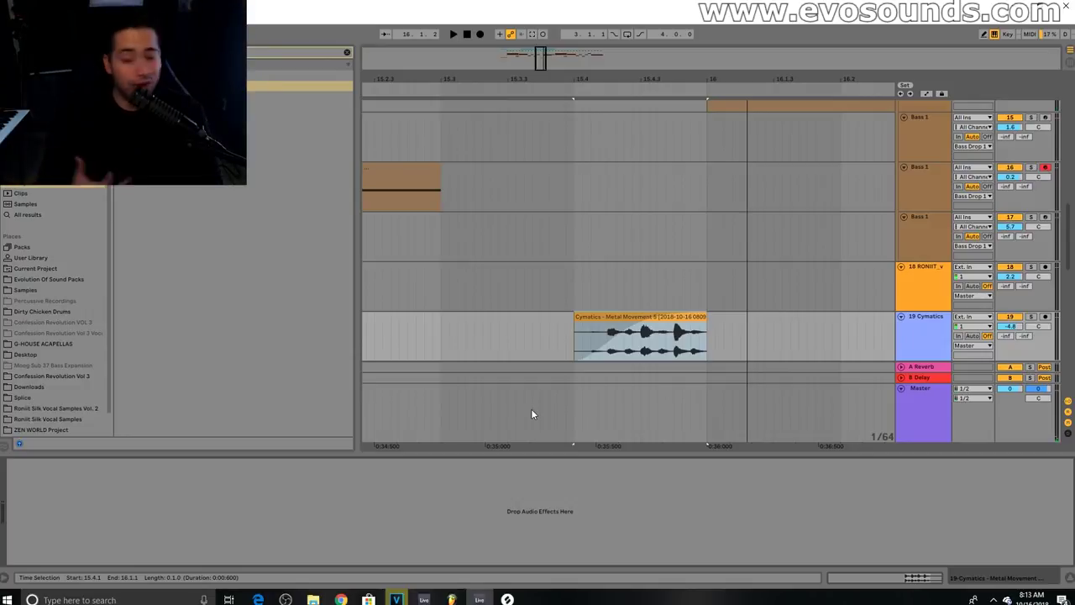
# Switch to Chrome and browse the samples in Splice's June Miller Presents Dark Complex Drum & Bass Vol. 2 pack.
pyautogui.click(341, 598)
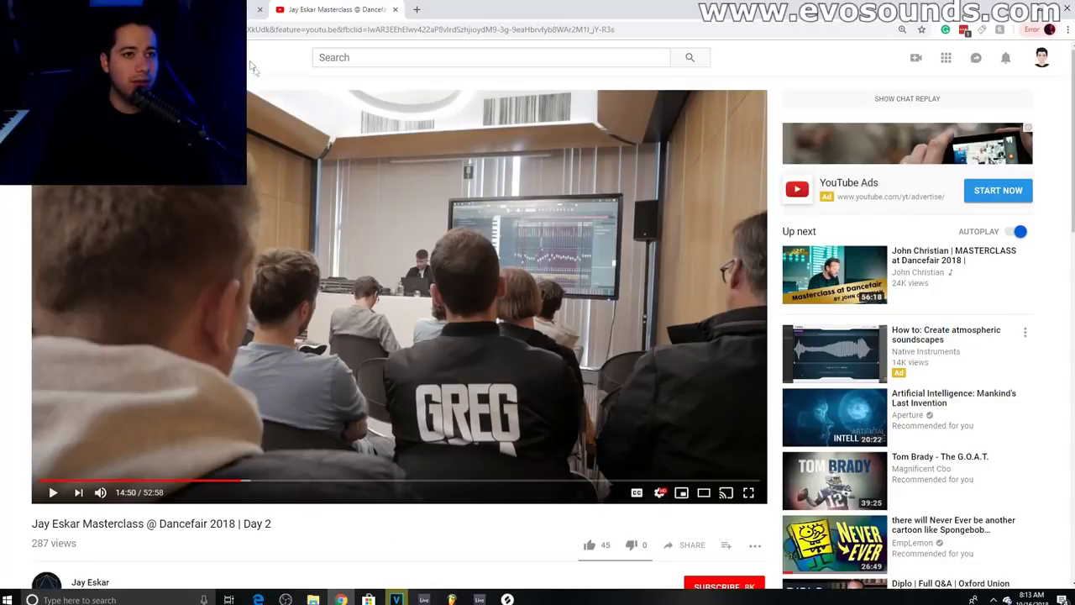
pyautogui.click(200, 10)
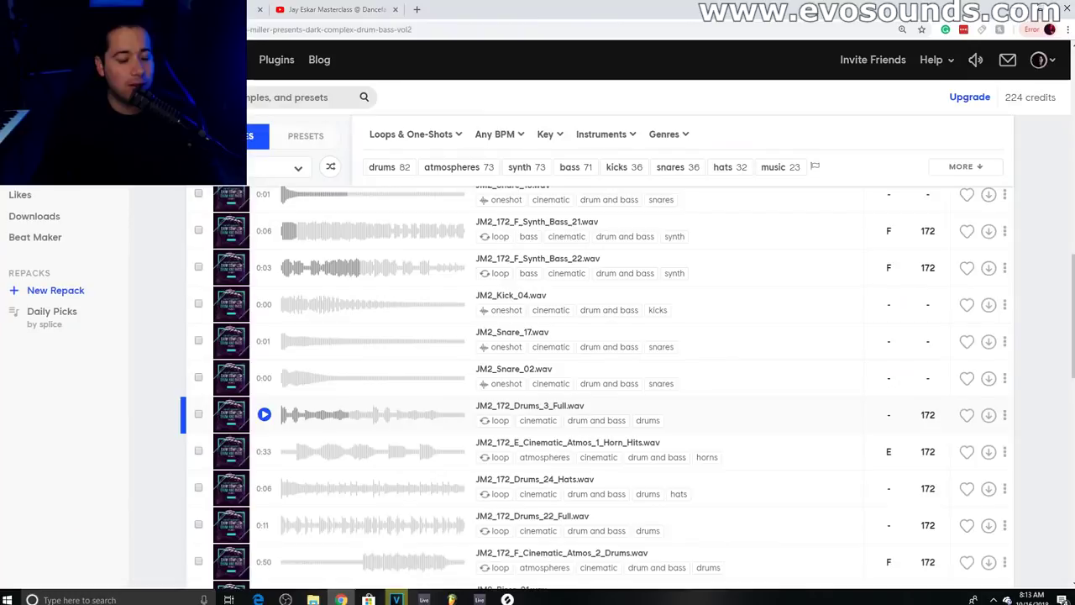
pyautogui.scroll(15, 568, 242)
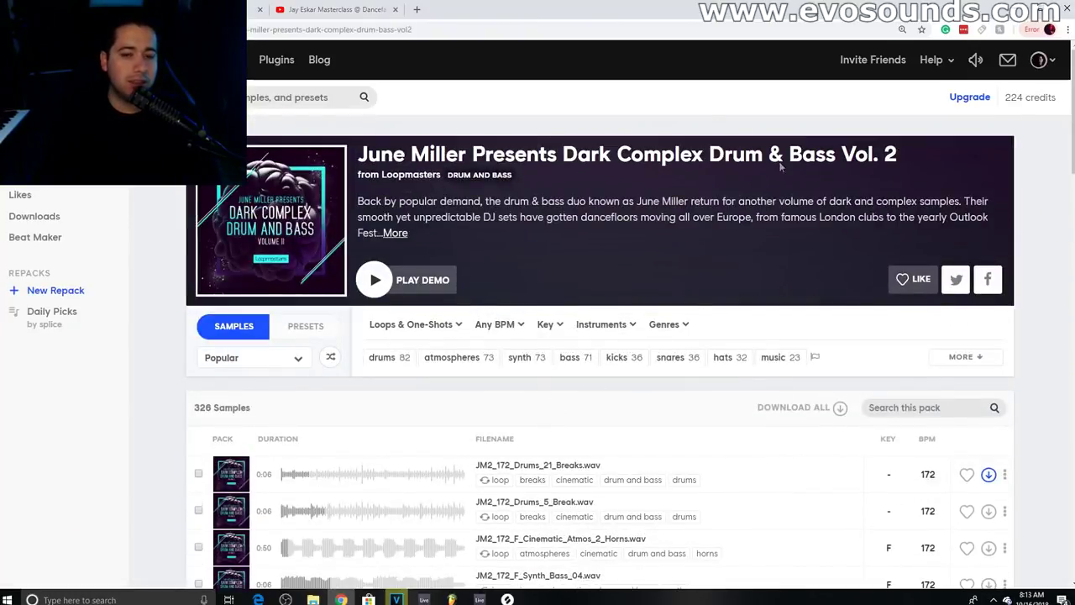
pyautogui.scroll(-15, 557, 379)
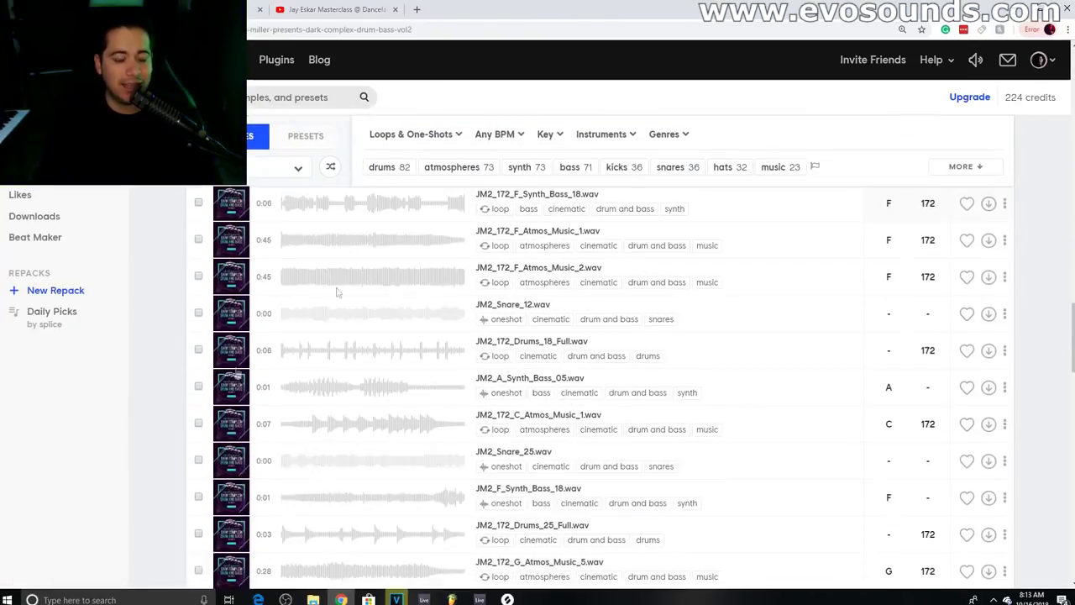
pyautogui.scroll(-10, 336, 291)
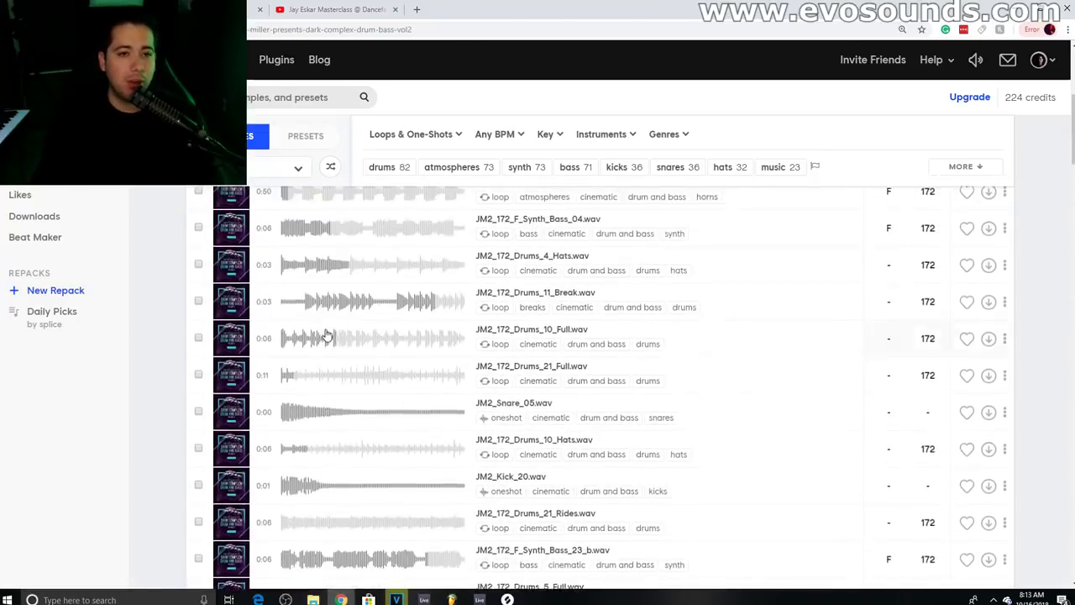
pyautogui.scroll(5, 328, 336)
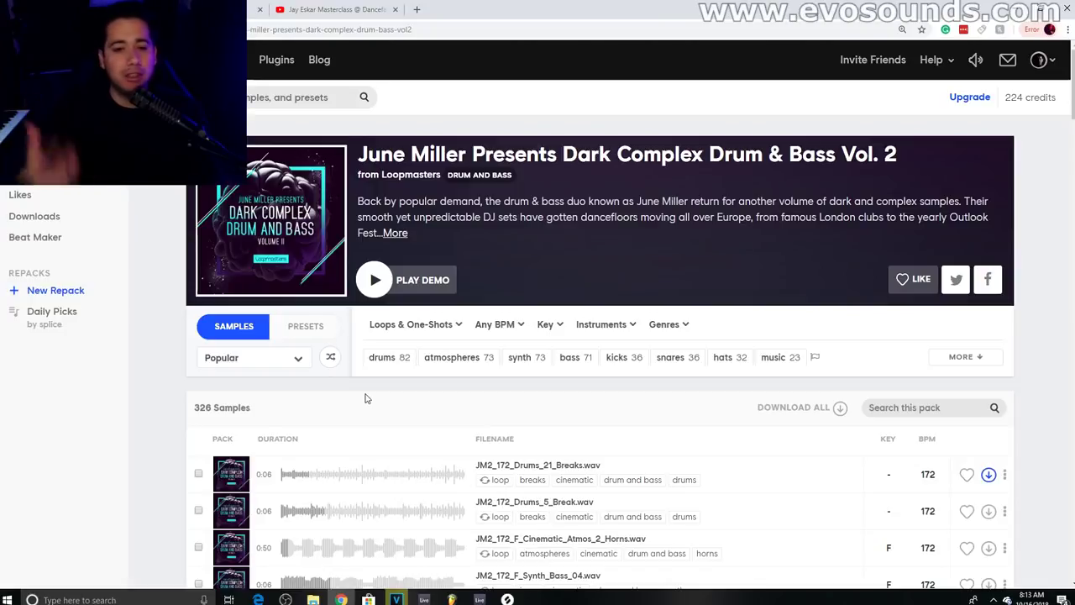
# Return to Ableton Live, place the insert marker at 12.3.1 on Bass 1 track 17 and review the bass tracks.
pyautogui.click(479, 599)
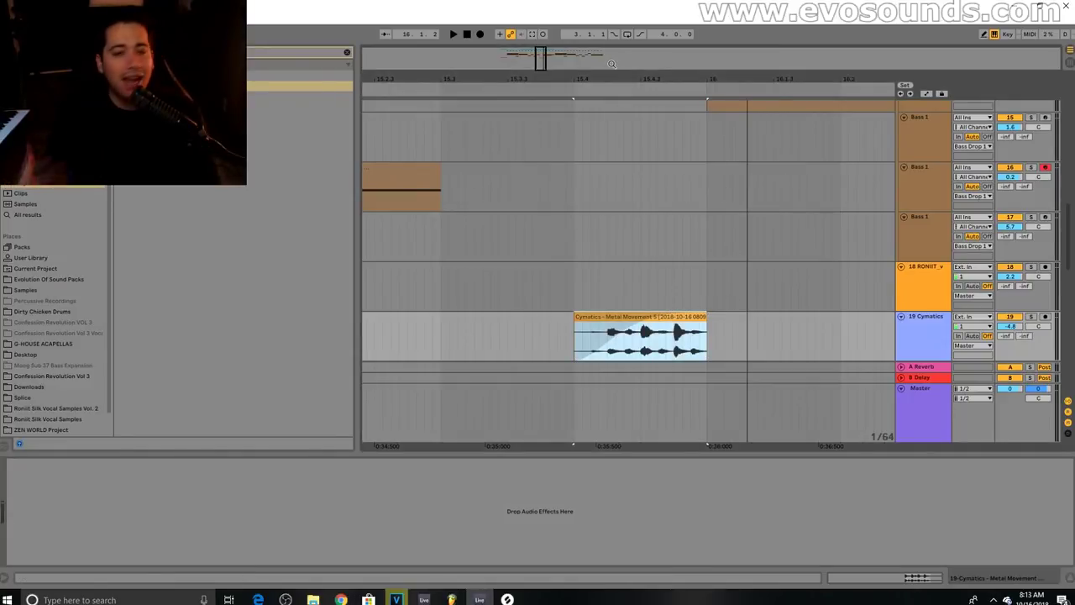
pyautogui.moveTo(541, 63); pyautogui.dragTo(539, 17)
pyautogui.click(428, 234)
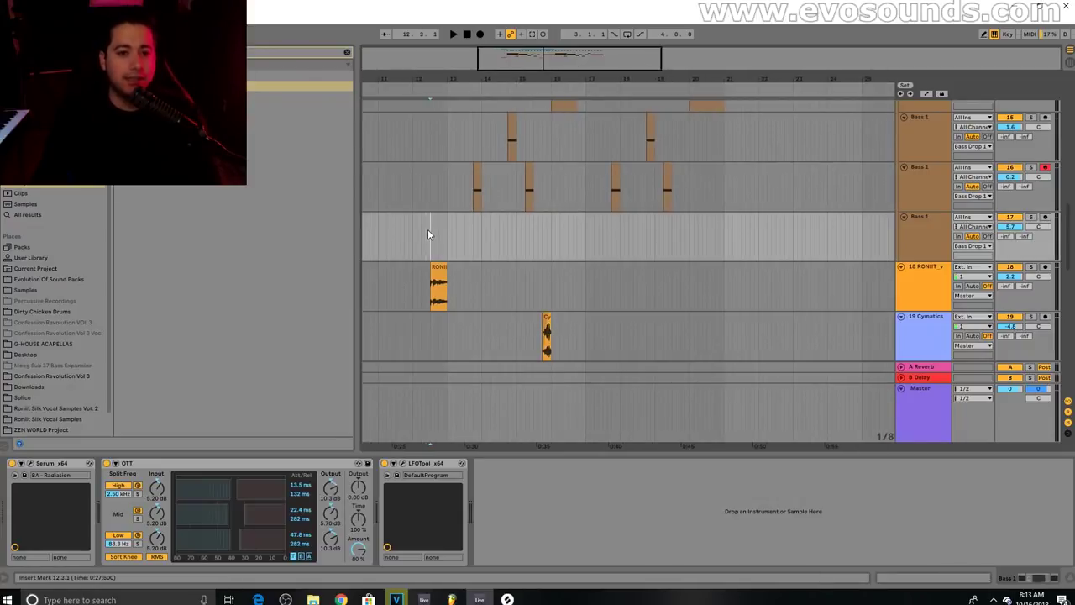
pyautogui.scroll(5, 460, 280)
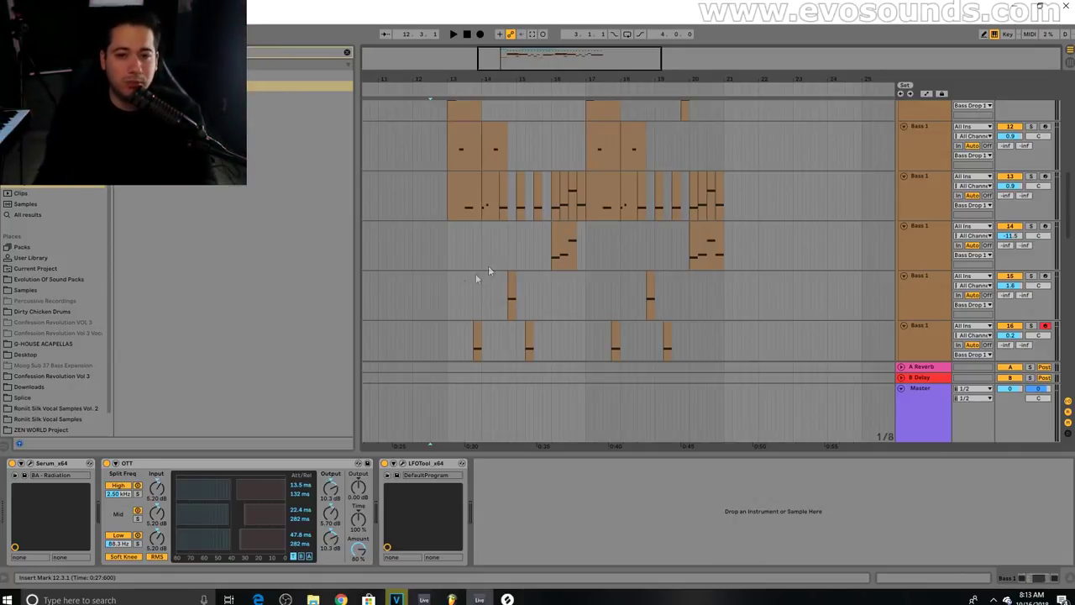
# Extend the bar 16 clip on Bass 1 track 14 to end at 17.1.1 and collapse the device chain display.
pyautogui.click(564, 225)
pyautogui.moveTo(577, 227); pyautogui.dragTo(586, 227)
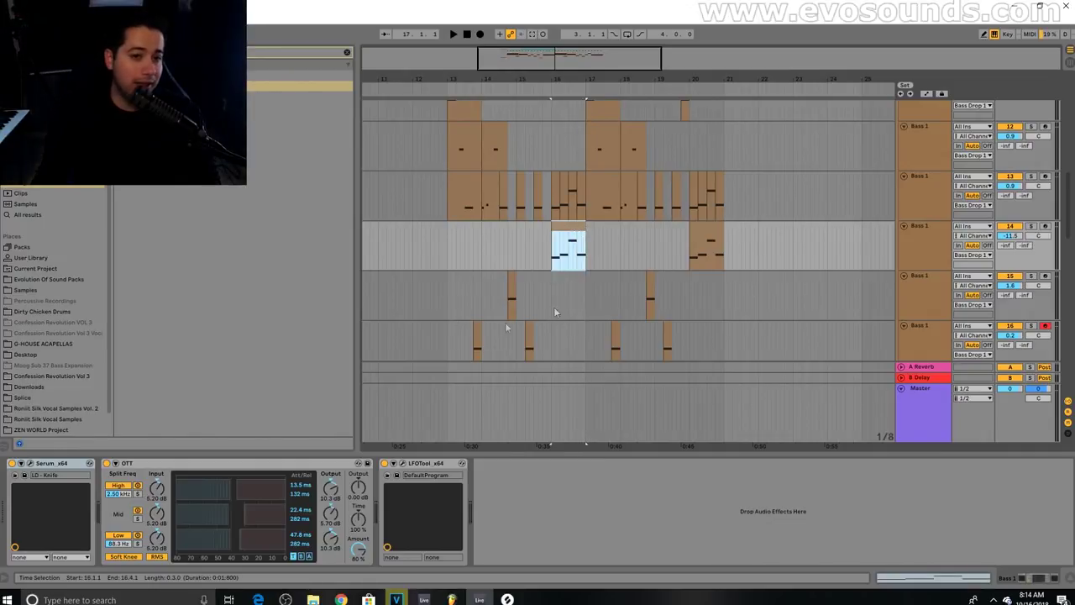
pyautogui.scroll(1, 506, 324)
pyautogui.moveTo(562, 454); pyautogui.dragTo(544, 591)
pyautogui.scroll(6, 516, 478)
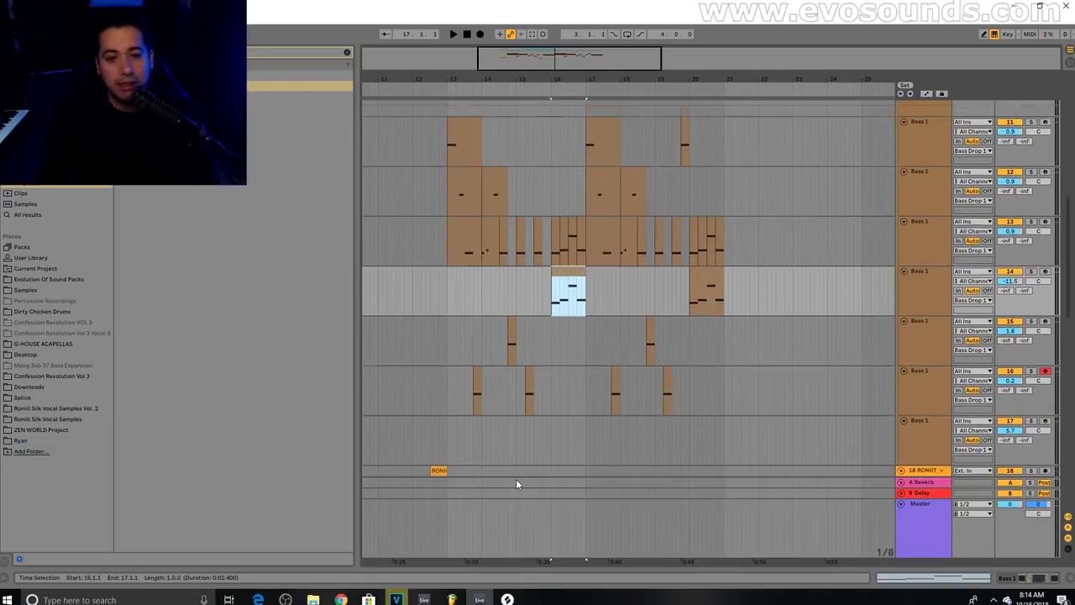
# Select the Bass 1 tracks 11 to 17 one after another to review the layers that make up the drop.
pyautogui.click(914, 246)
pyautogui.click(917, 211)
pyautogui.click(916, 290)
pyautogui.click(913, 352)
pyautogui.click(923, 397)
pyautogui.click(924, 352)
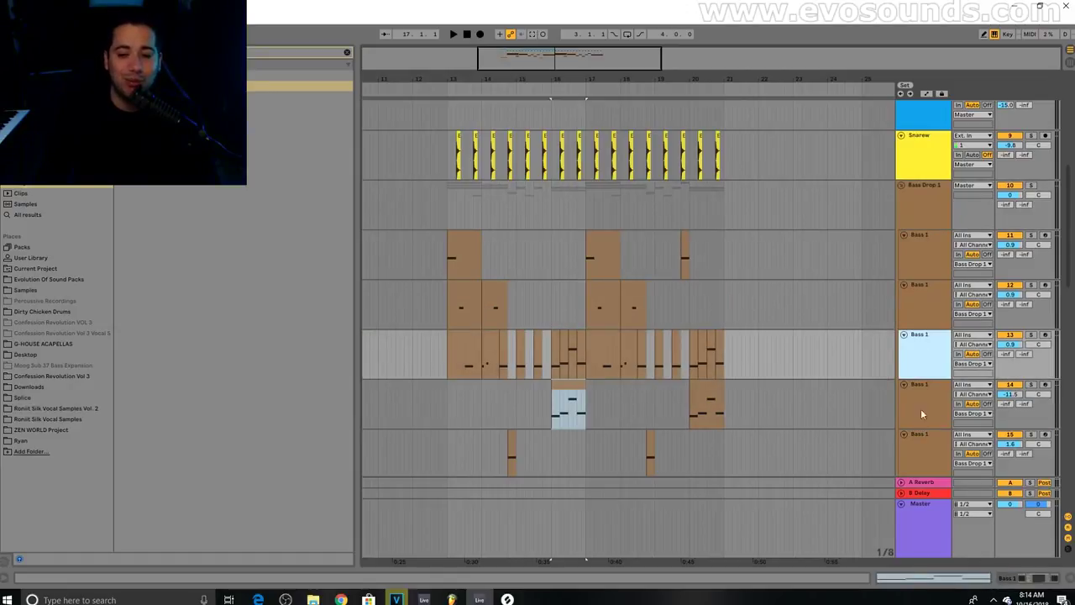
pyautogui.click(921, 412)
pyautogui.click(922, 307)
pyautogui.click(919, 253)
pyautogui.click(923, 210)
pyautogui.click(912, 267)
pyautogui.click(924, 319)
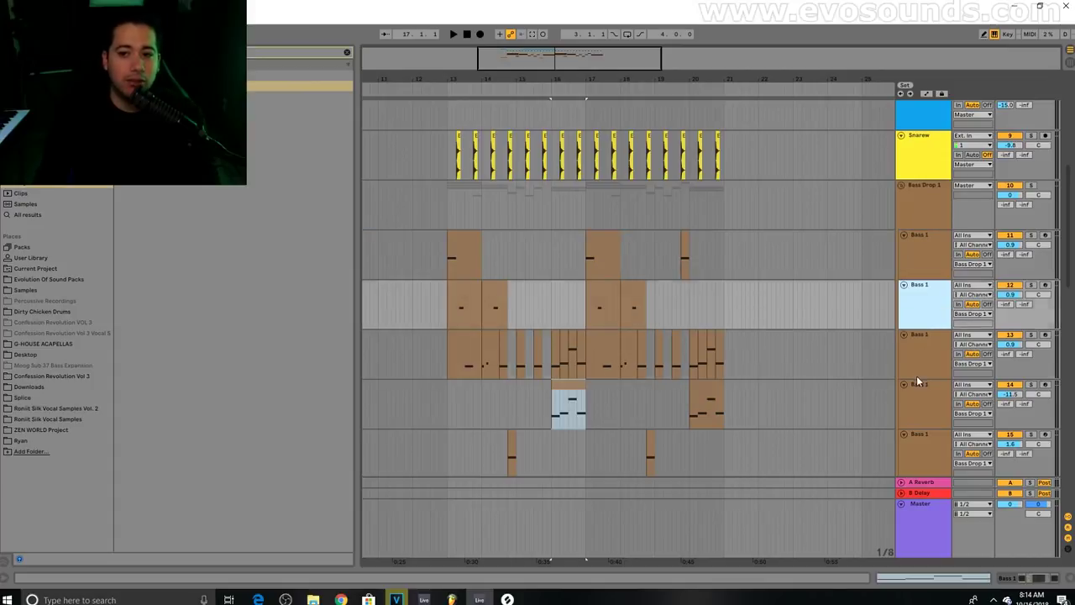
pyautogui.click(917, 374)
pyautogui.click(913, 411)
pyautogui.click(919, 455)
pyautogui.scroll(-2, 907, 452)
pyautogui.scroll(1, 907, 451)
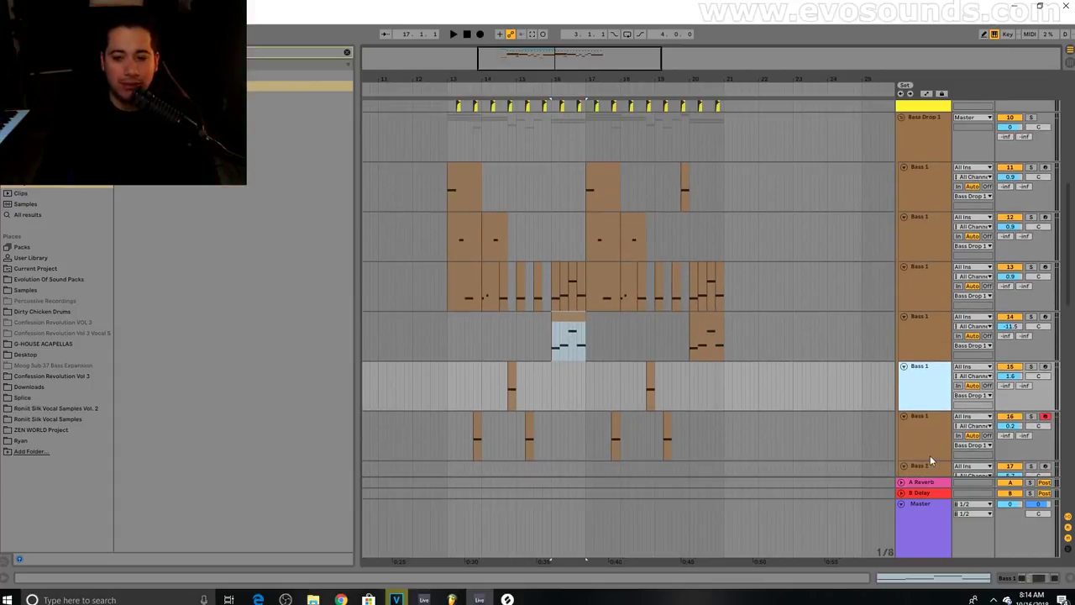
pyautogui.click(930, 455)
# Place the insert marker at 12.3.1 on Bass 1 track 11 and play the drop from there.
pyautogui.scroll(7, 483, 384)
pyautogui.click(428, 330)
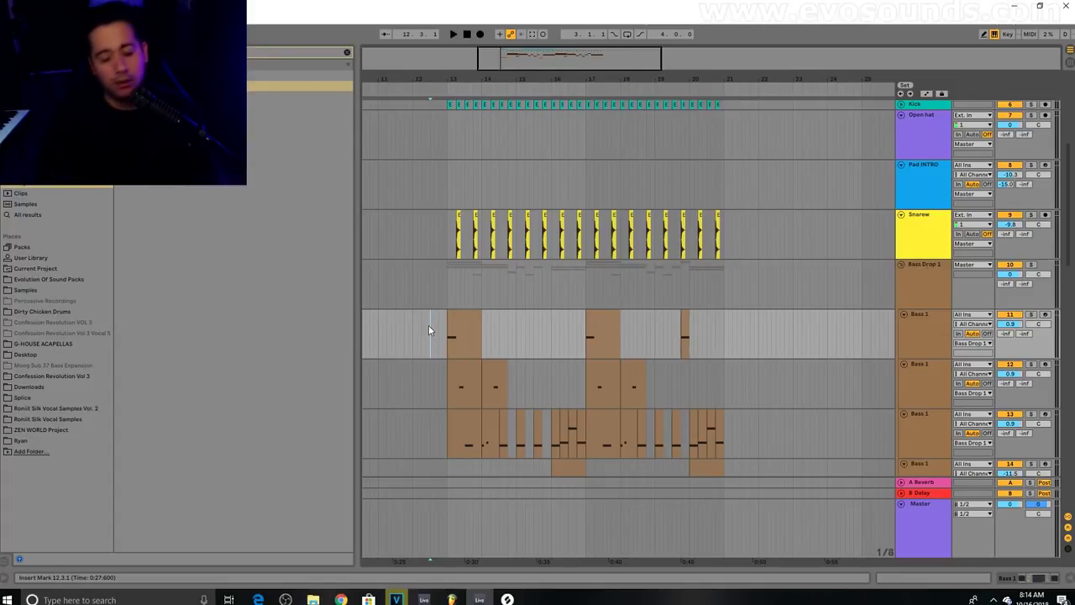
pyautogui.press('space')
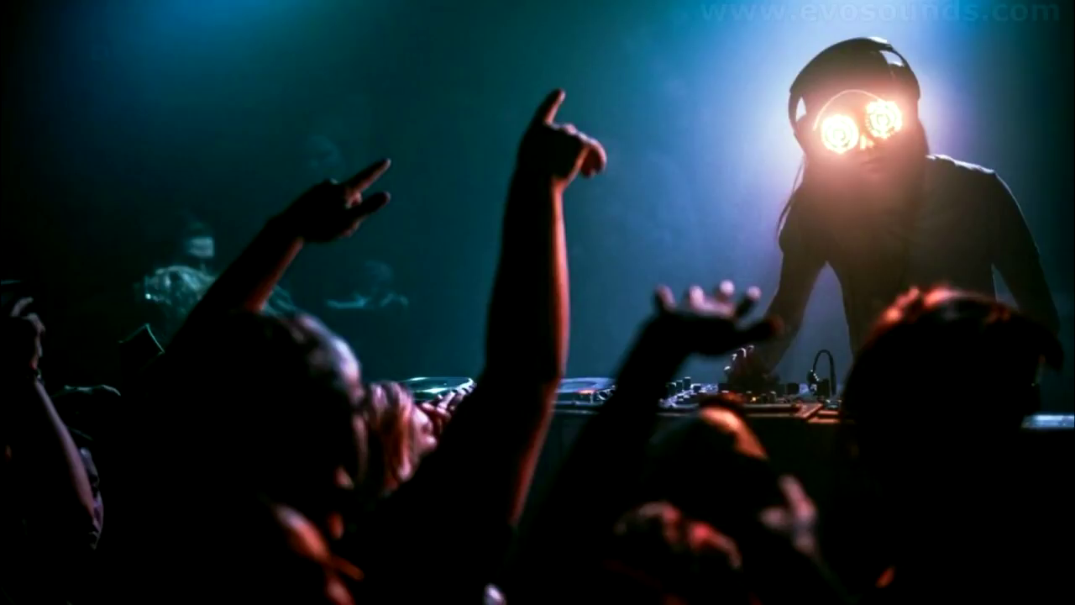